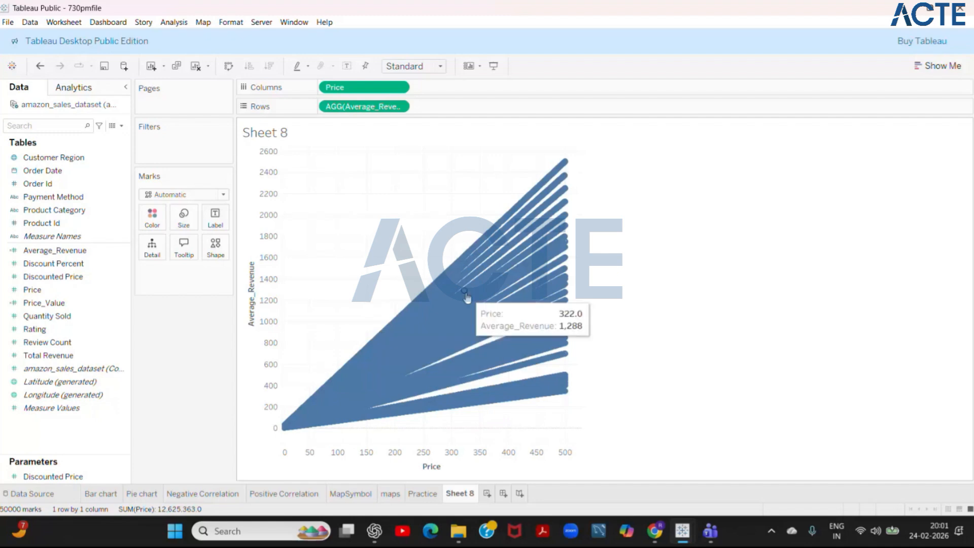
- Add a linear trend line to the Price versus Average_Revenue scatter plot on Sheet 8
click(79, 89)
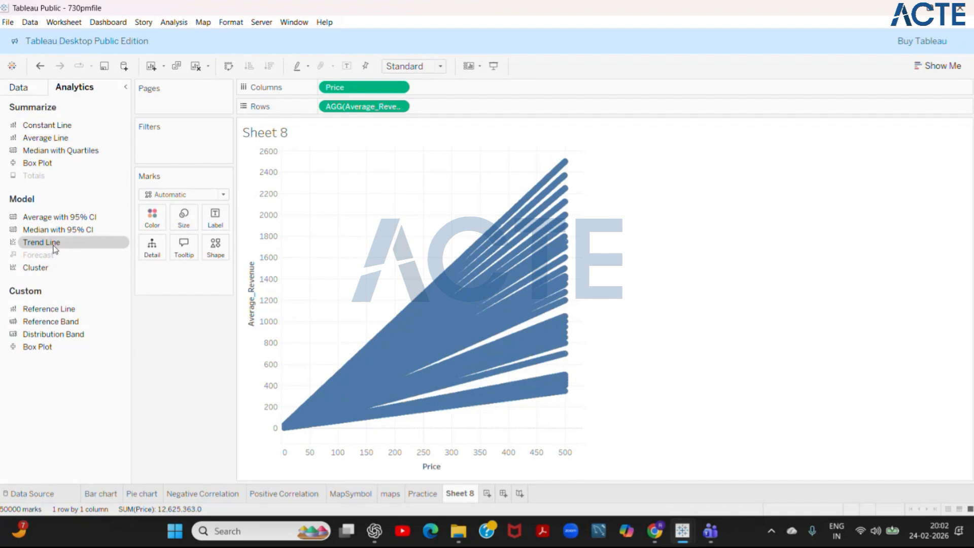
drag(55, 248, 351, 172)
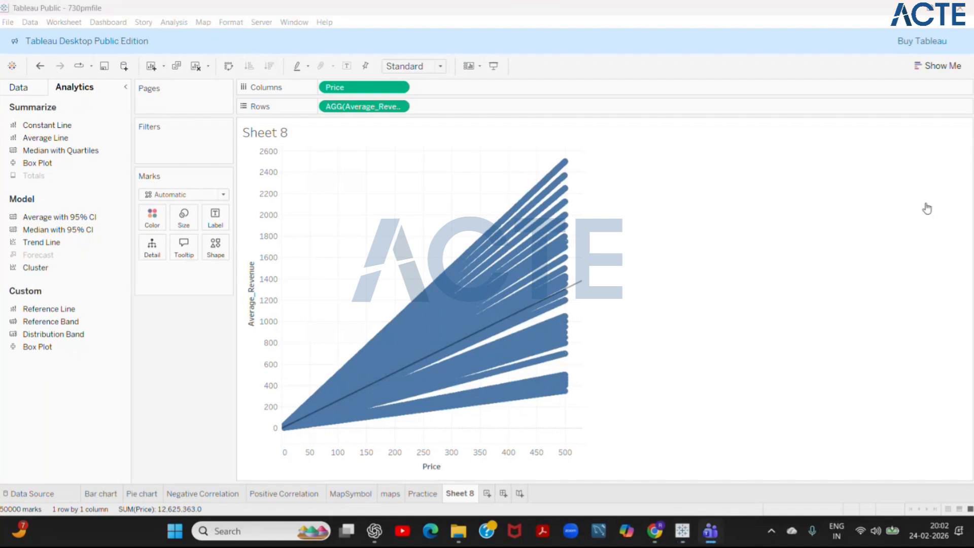
click(848, 232)
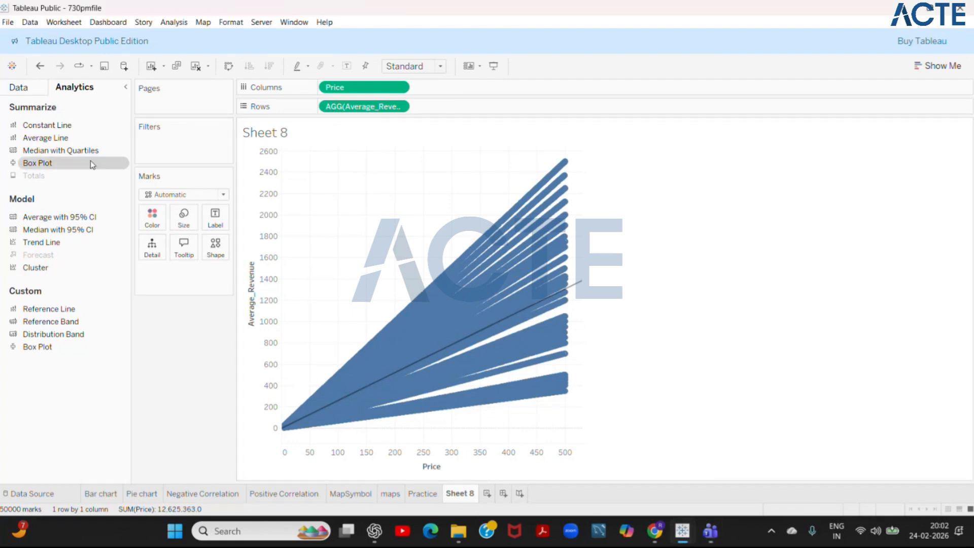
- Review the formula of the Average_Revenue calculated field and close its editor without changes
click(32, 93)
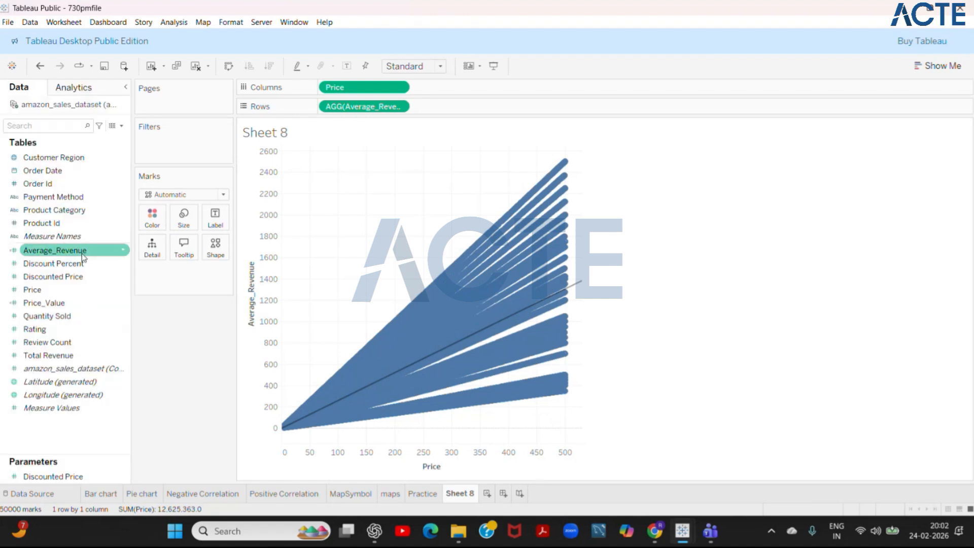
right_click(81, 253)
click(129, 306)
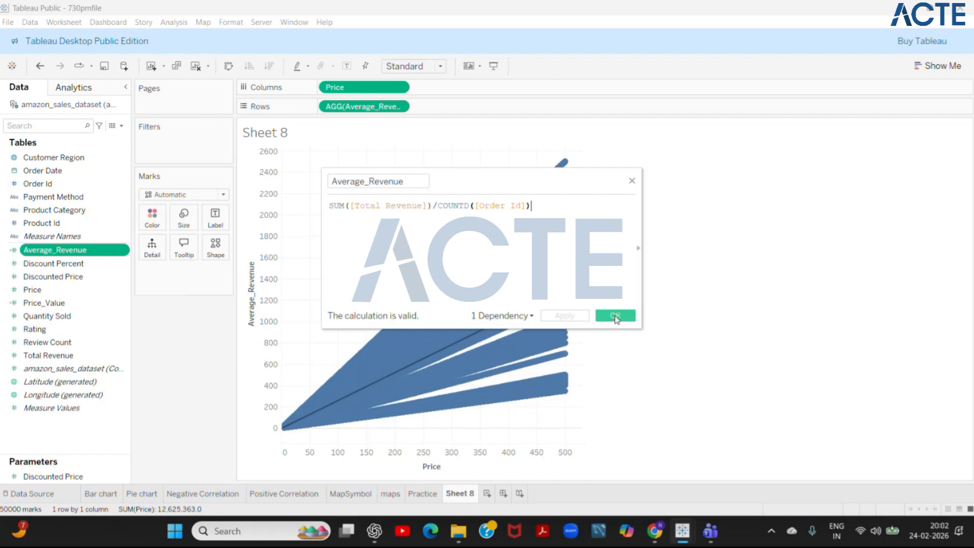
click(616, 316)
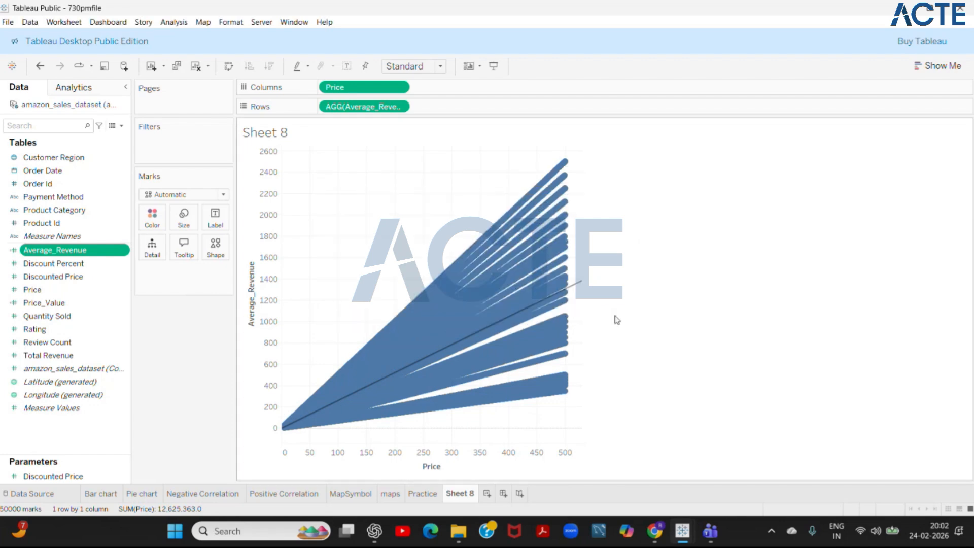
- Inspect the Price and Average_Revenue values of several individual marks in the scatter plot, and clear the selection
click(507, 249)
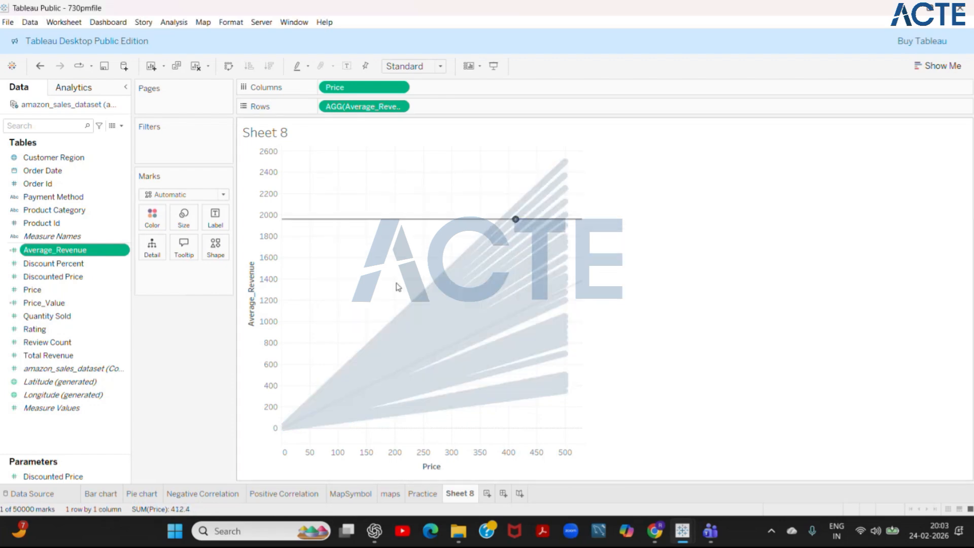
click(374, 341)
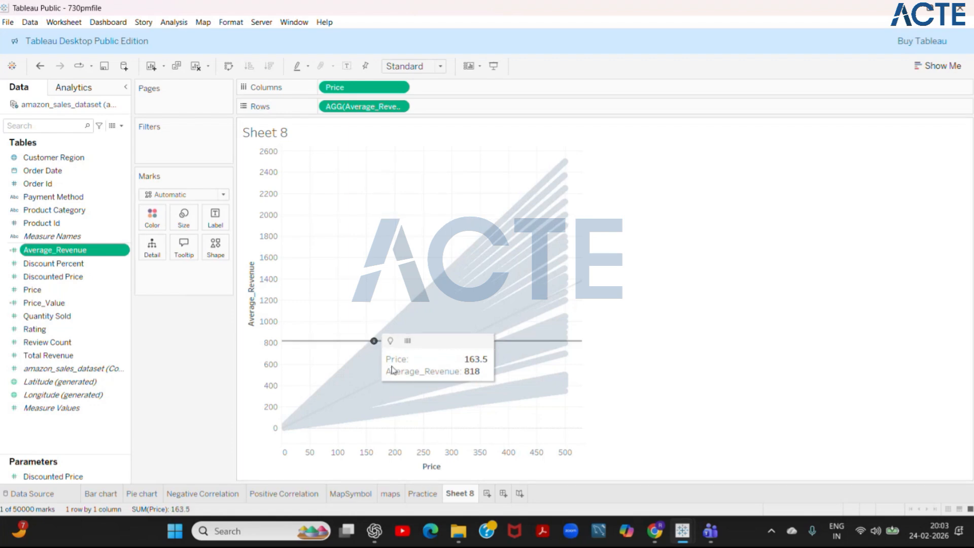
click(363, 362)
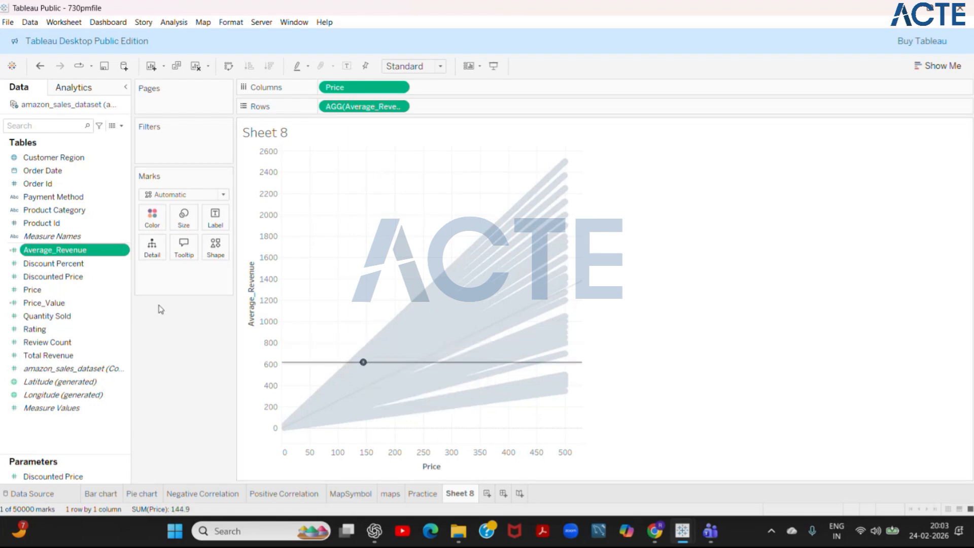
click(621, 256)
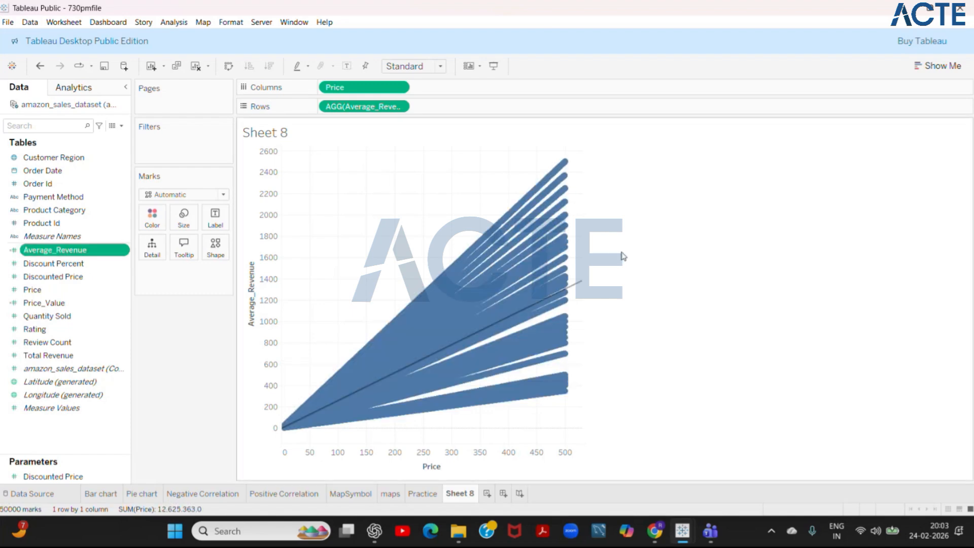
- Show the suggested chart types and colour the scatter plot's marks by Product Category
click(930, 67)
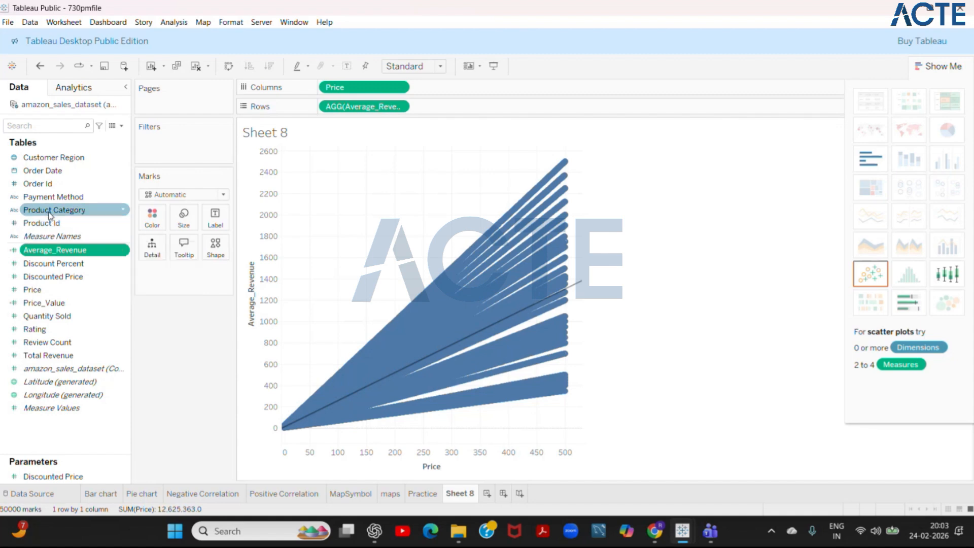
drag(90, 213, 158, 219)
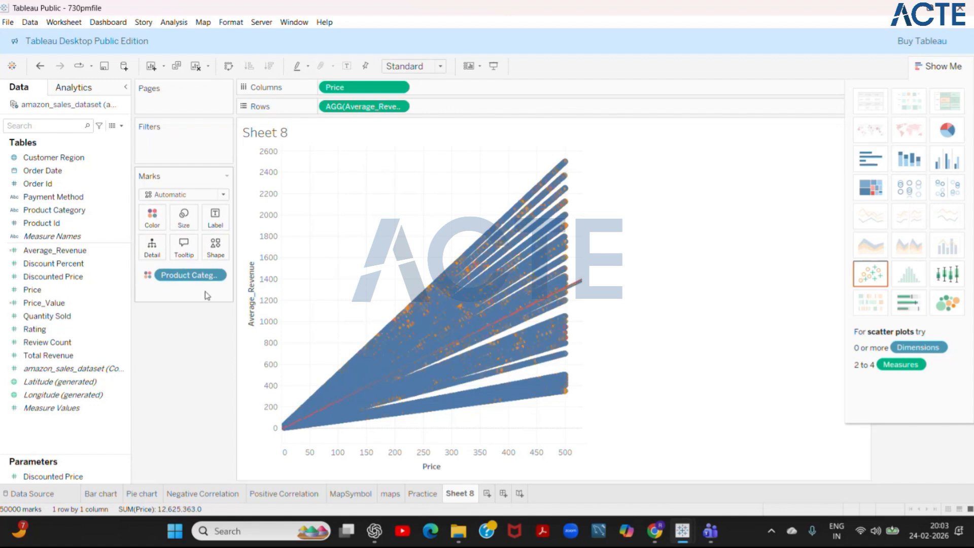
- Try Product Category as size, label, detail and tooltip encoding of the marks in turn
click(147, 277)
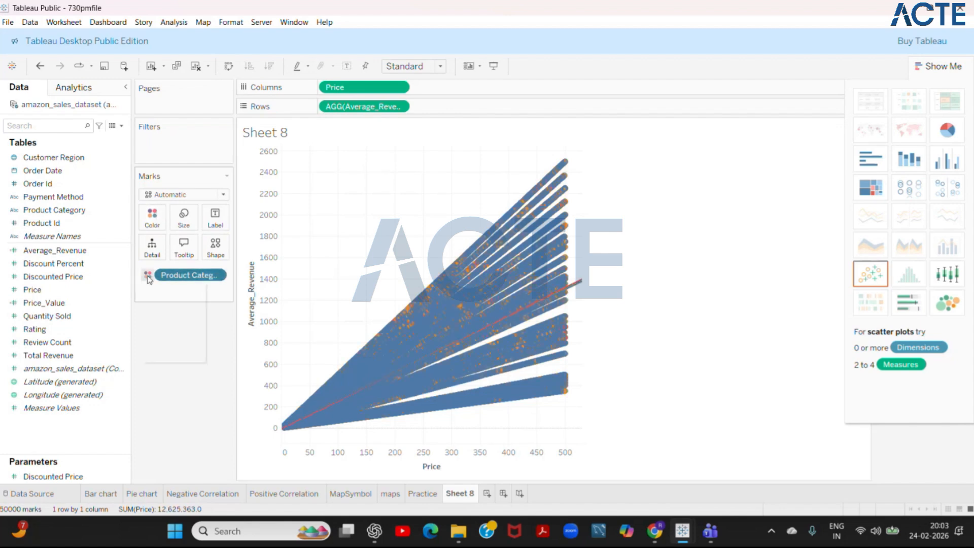
click(163, 304)
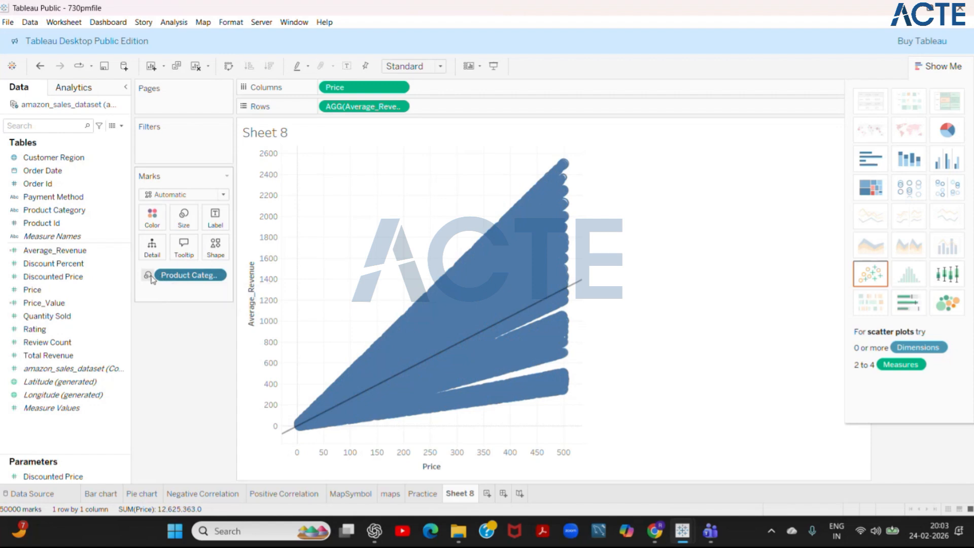
click(147, 275)
click(173, 306)
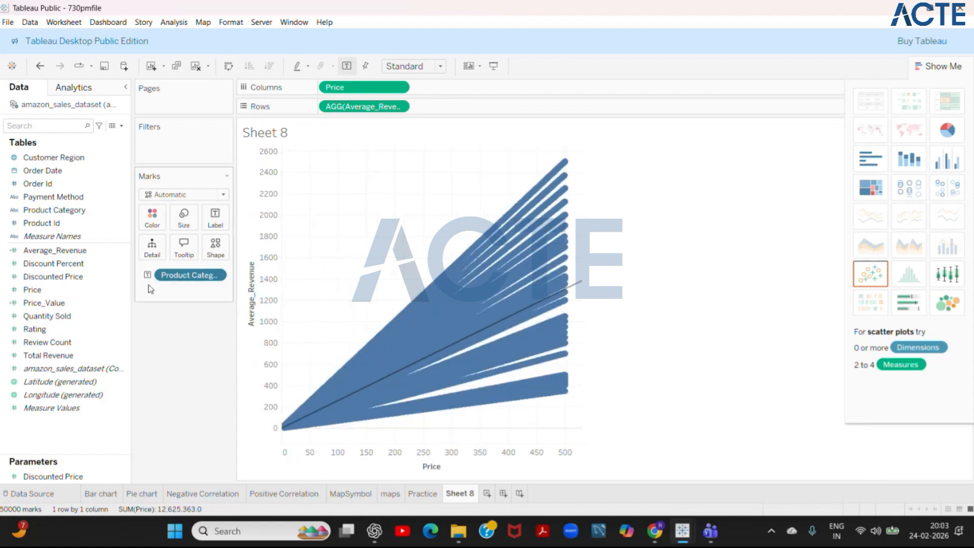
click(147, 275)
click(169, 328)
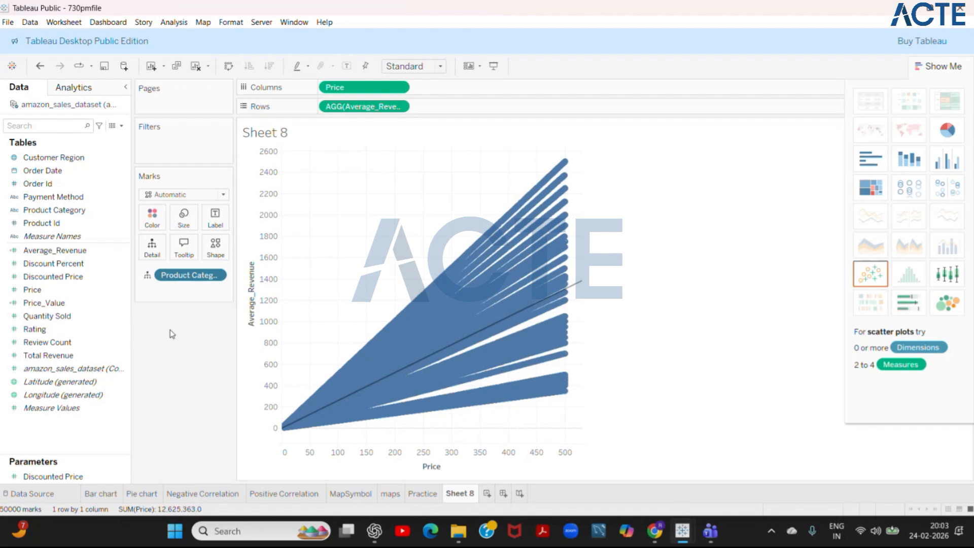
click(147, 275)
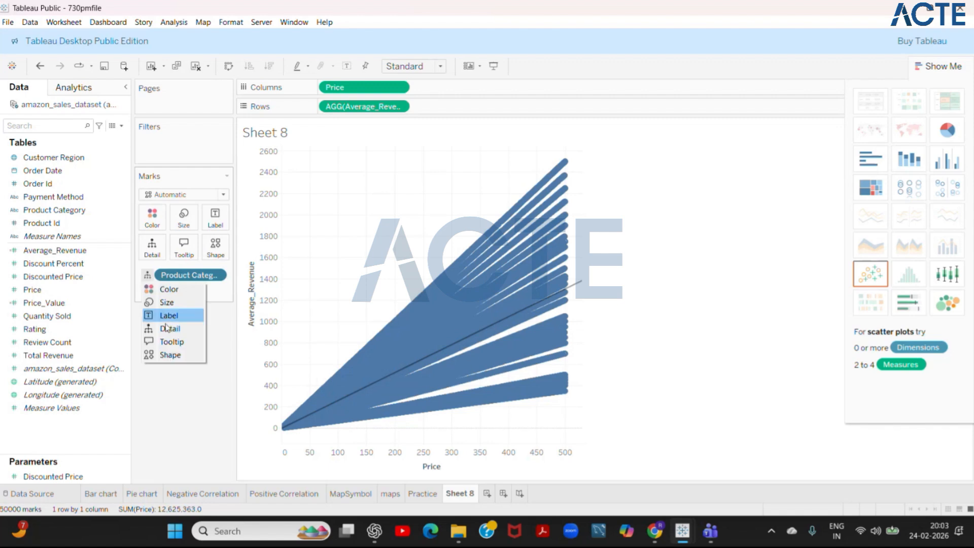
click(172, 342)
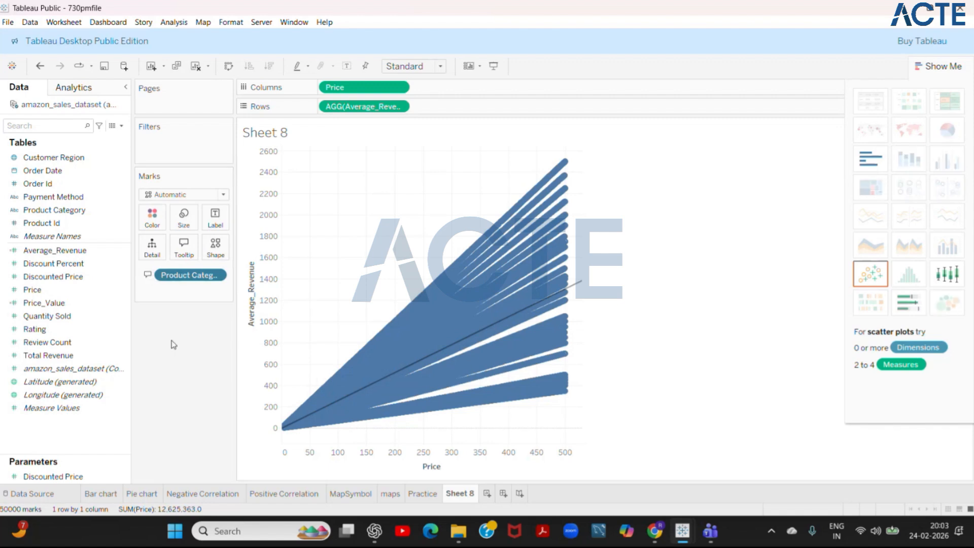
- Encode Product Category as the mark shape and set the view of Sheet 8 to Fit Width
click(147, 275)
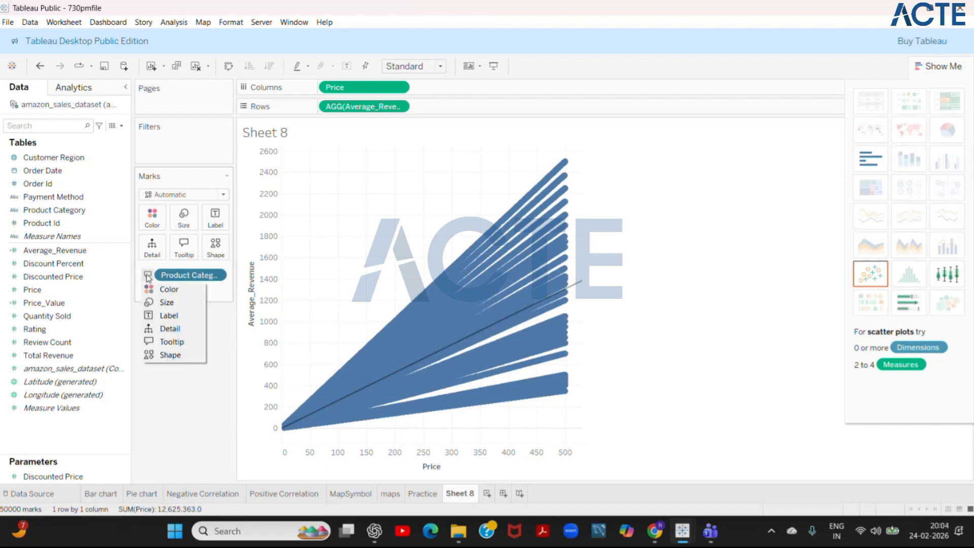
click(181, 363)
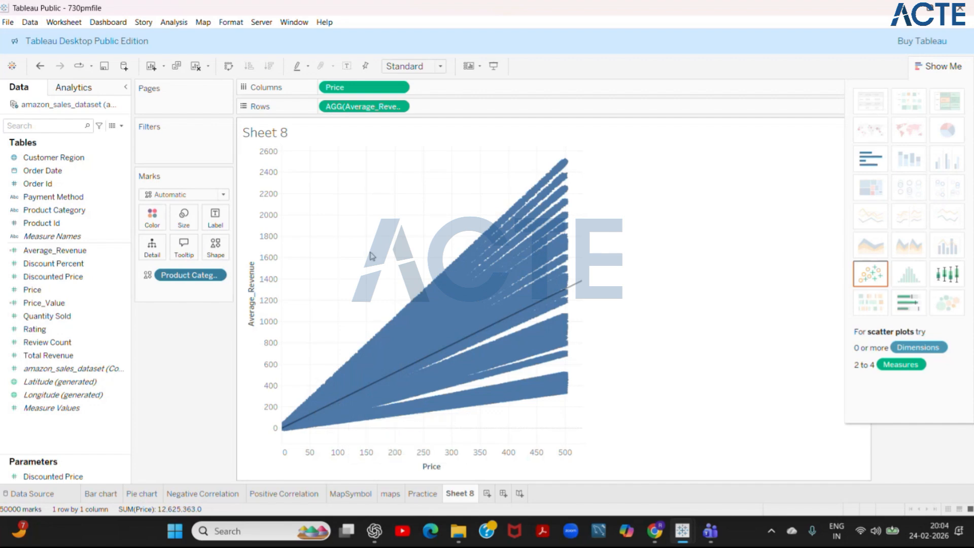
click(438, 67)
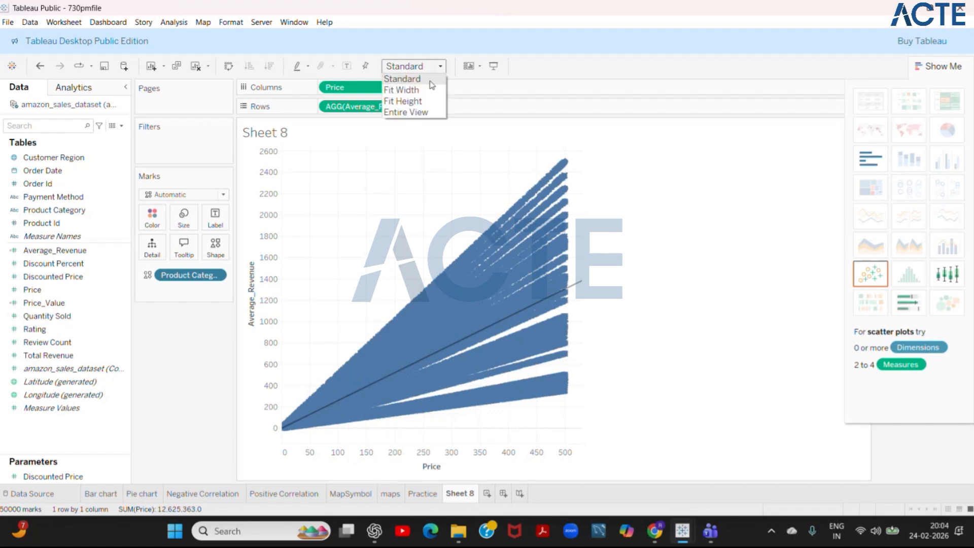
click(430, 81)
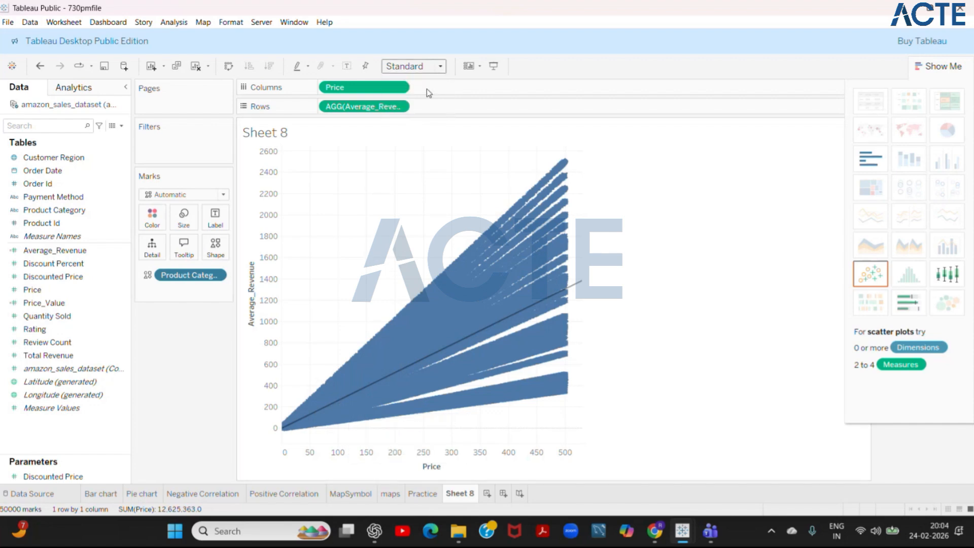
click(439, 66)
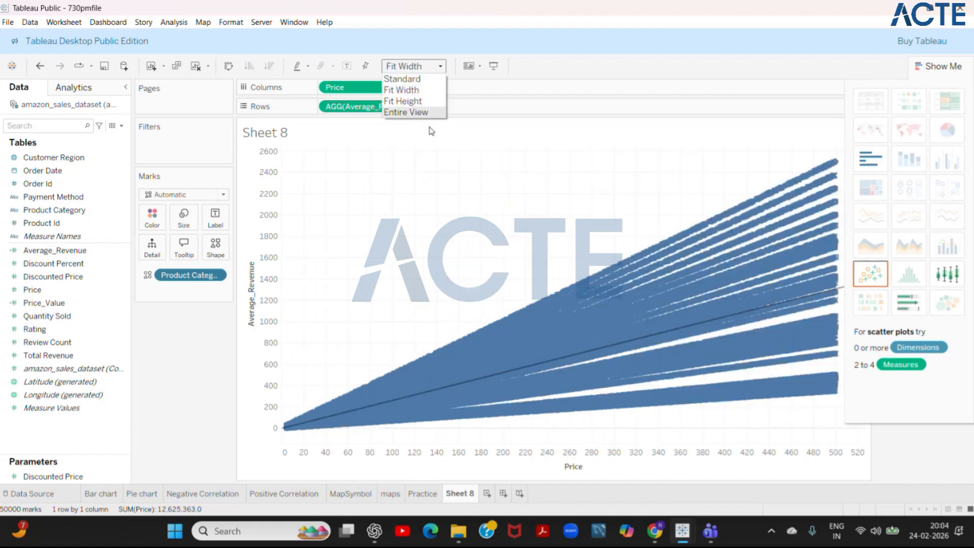
click(551, 204)
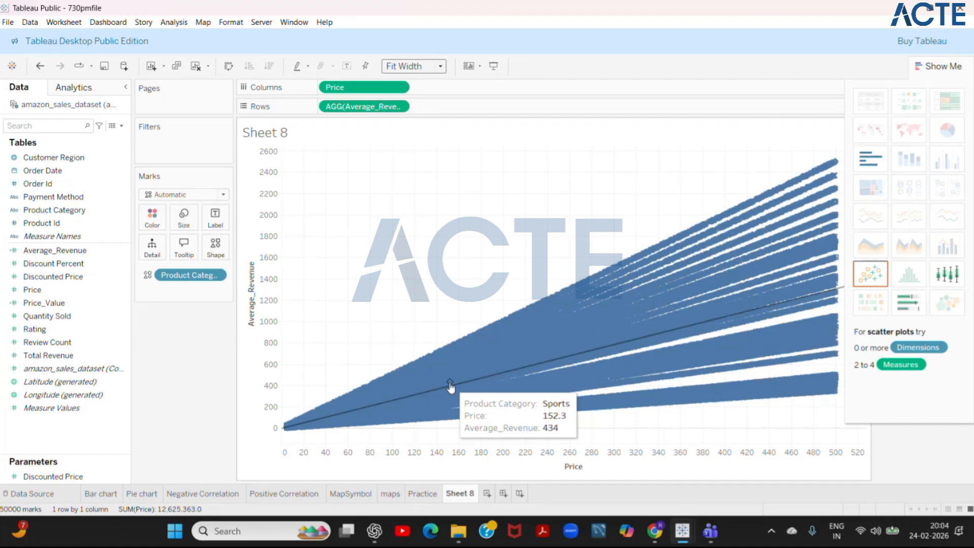
- Create a new worksheet and plot Total Revenue on columns against Price on rows
click(174, 22)
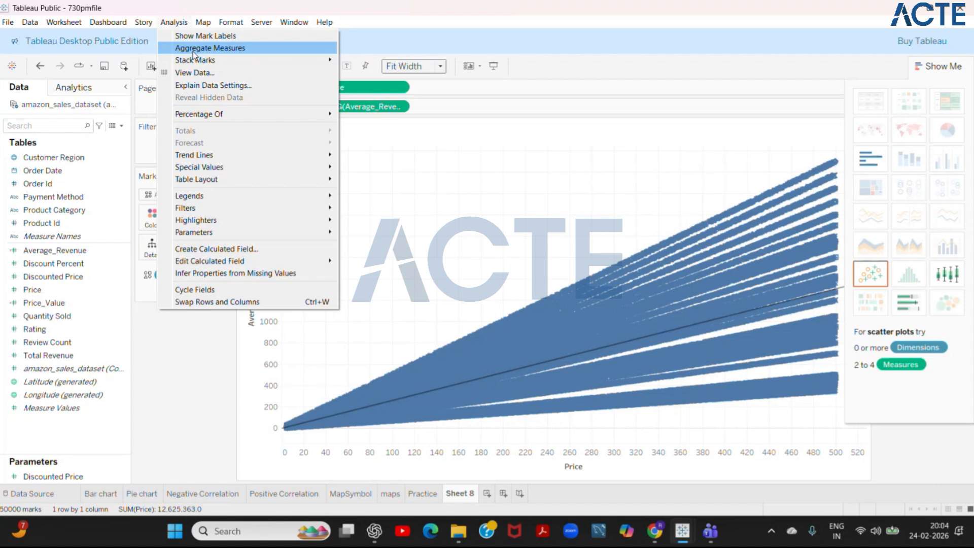
click(486, 494)
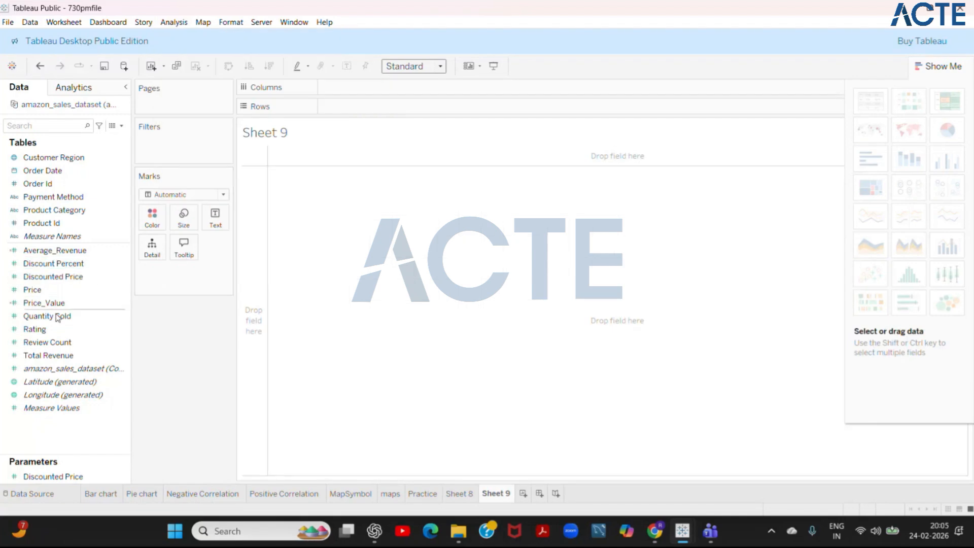
drag(51, 355, 357, 90)
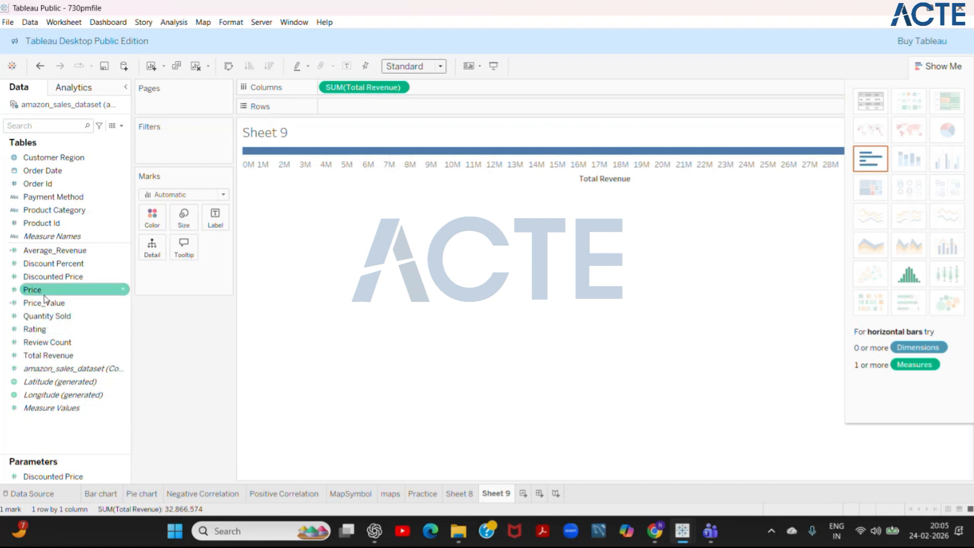
drag(44, 293, 353, 110)
mouse_move(563, 165)
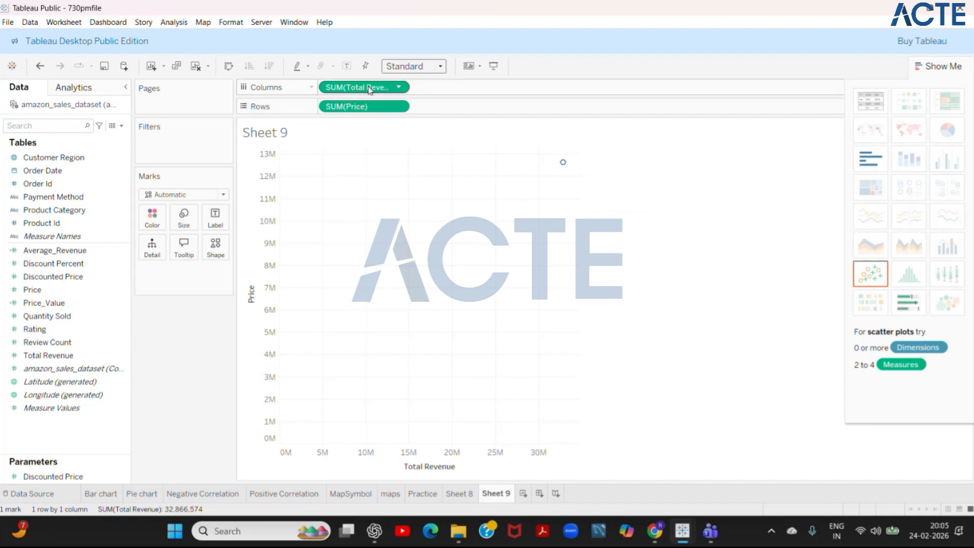
- Turn off Aggregate Measures so the Total Revenue versus Price plot shows every individual record
click(173, 22)
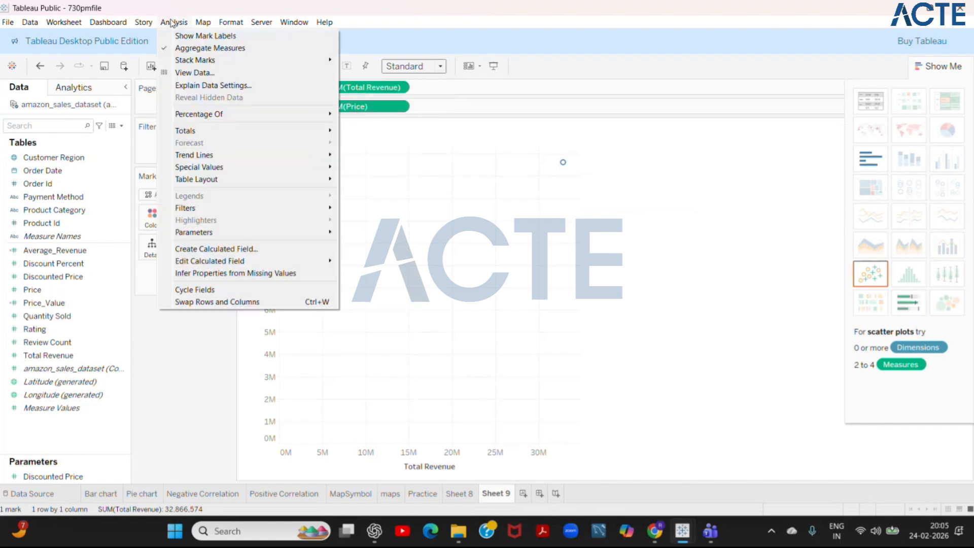
click(180, 50)
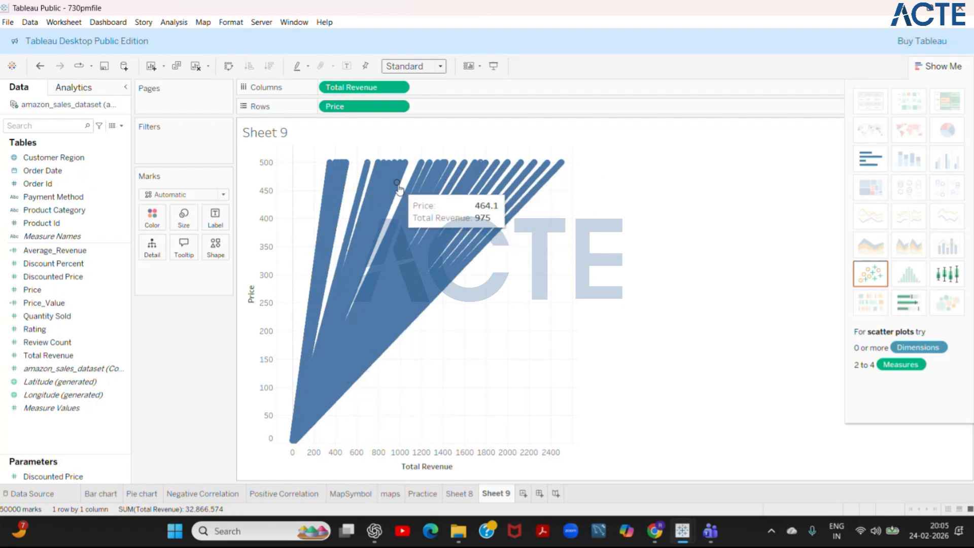
click(397, 107)
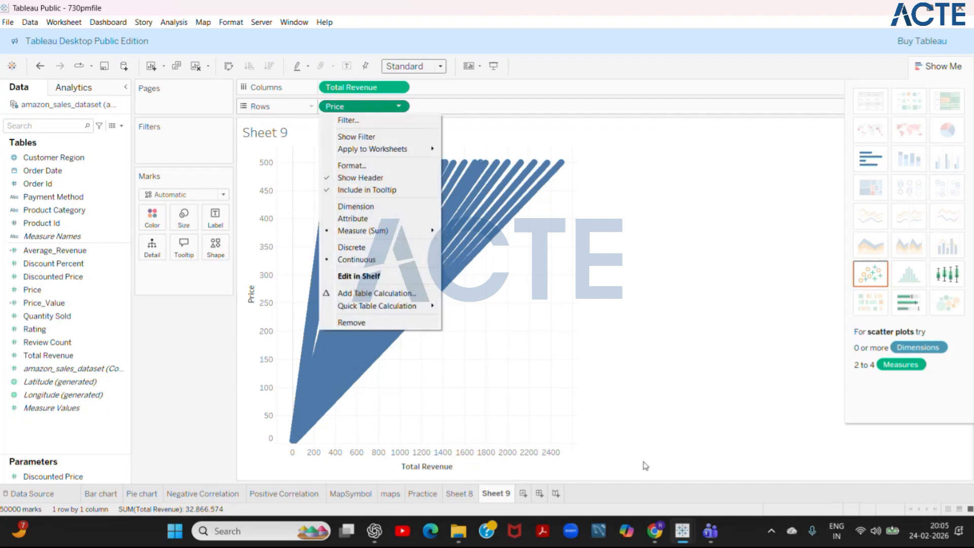
- Compare the Positive Correlation sheet with the Negative correlation sheet in the Book1 workbook, and return to the 730pmfile workbook
click(266, 495)
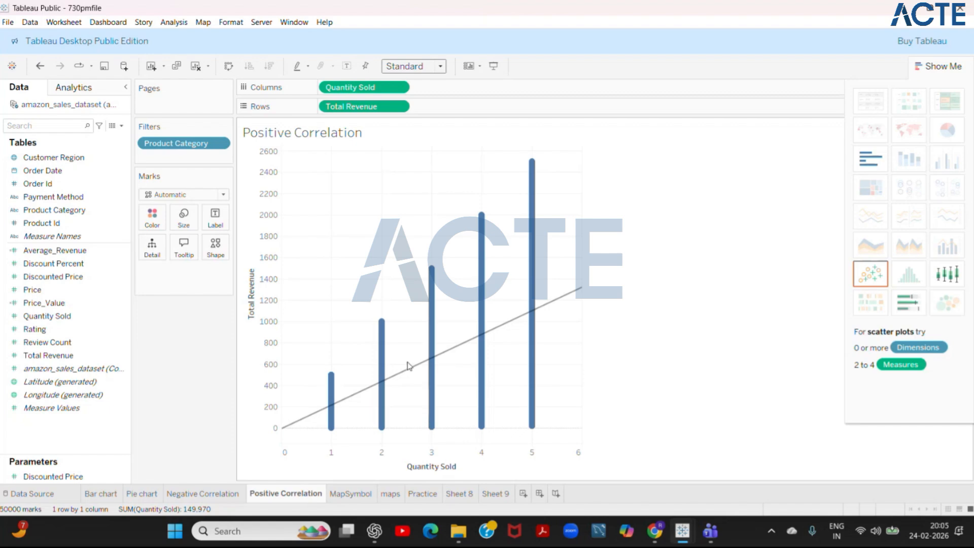
mouse_move(428, 348)
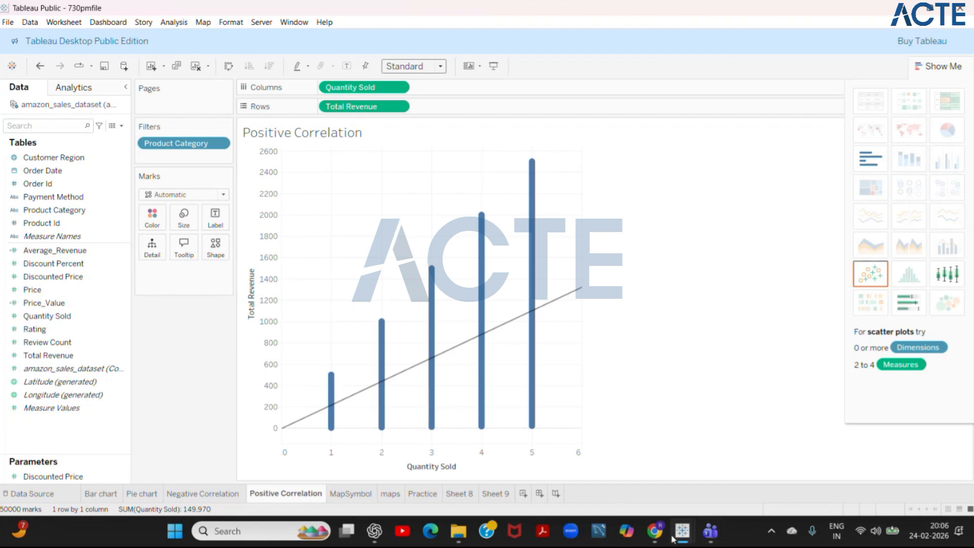
mouse_move(685, 533)
click(613, 471)
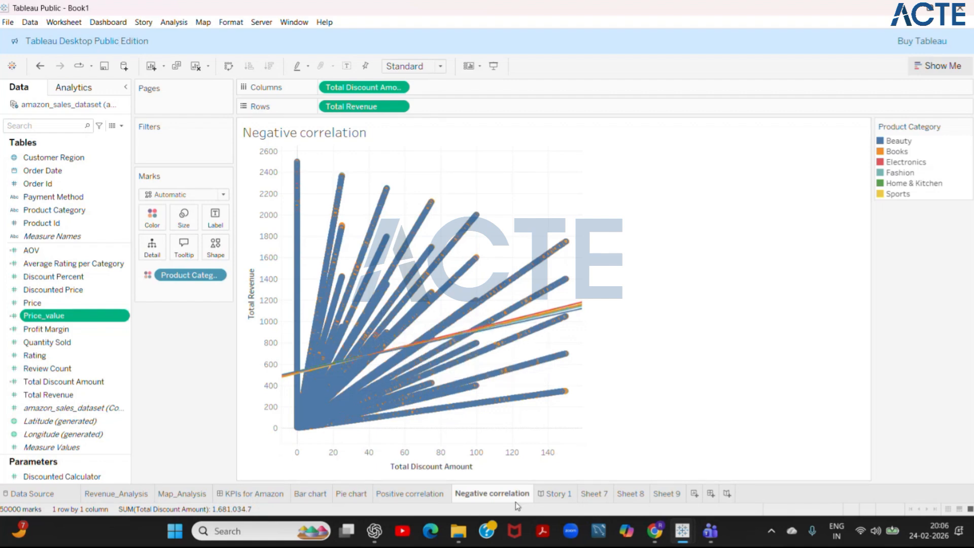
mouse_move(682, 531)
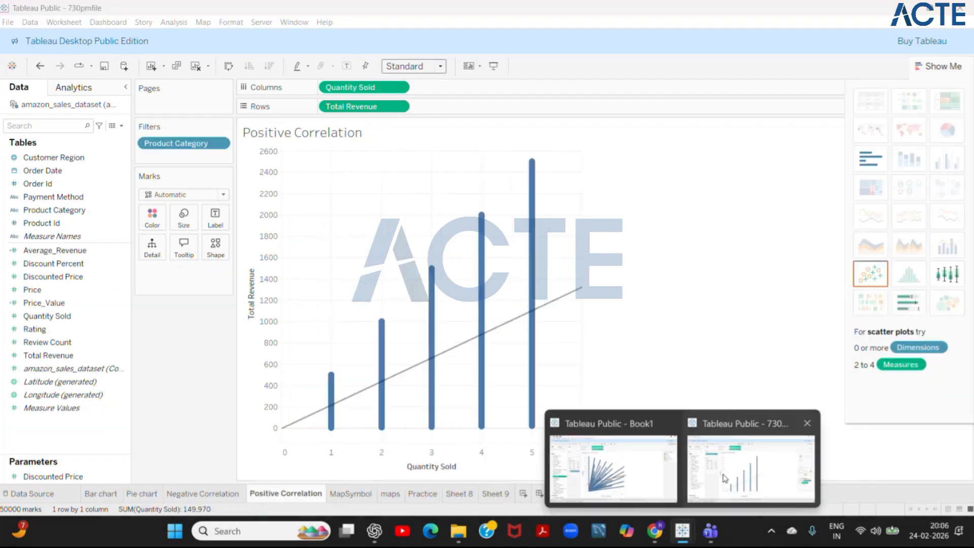
click(725, 477)
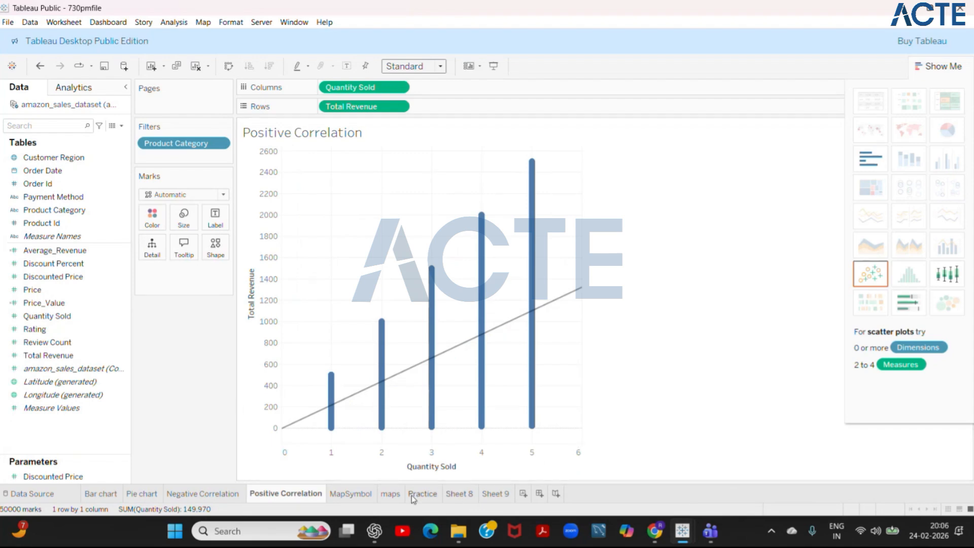
- On Sheet 8, move Product Category from the marks to the filters and include all categories
mouse_move(441, 499)
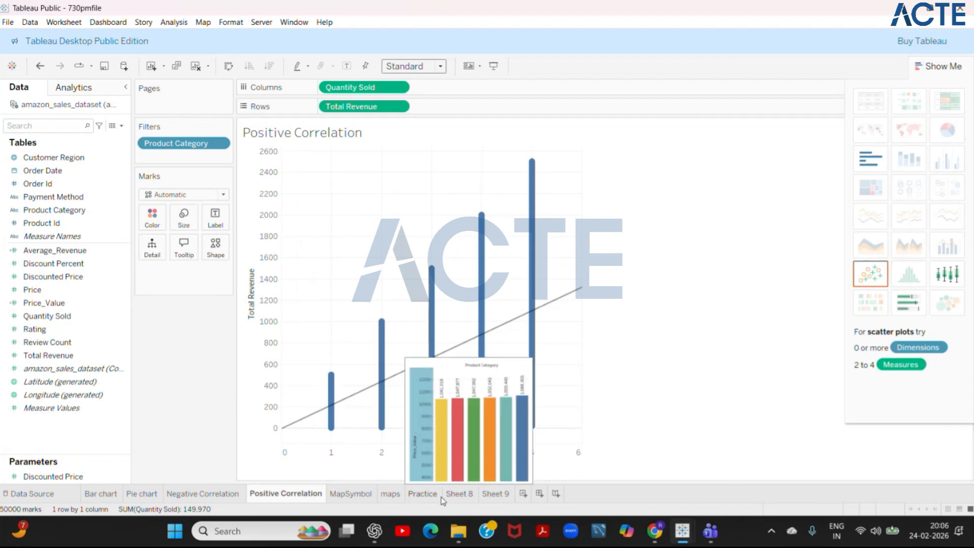
click(459, 494)
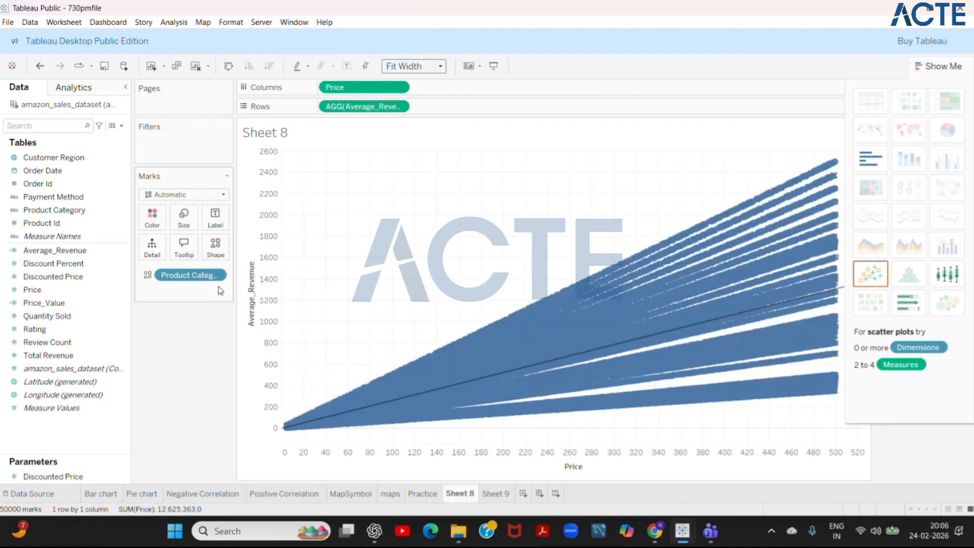
drag(195, 276, 169, 158)
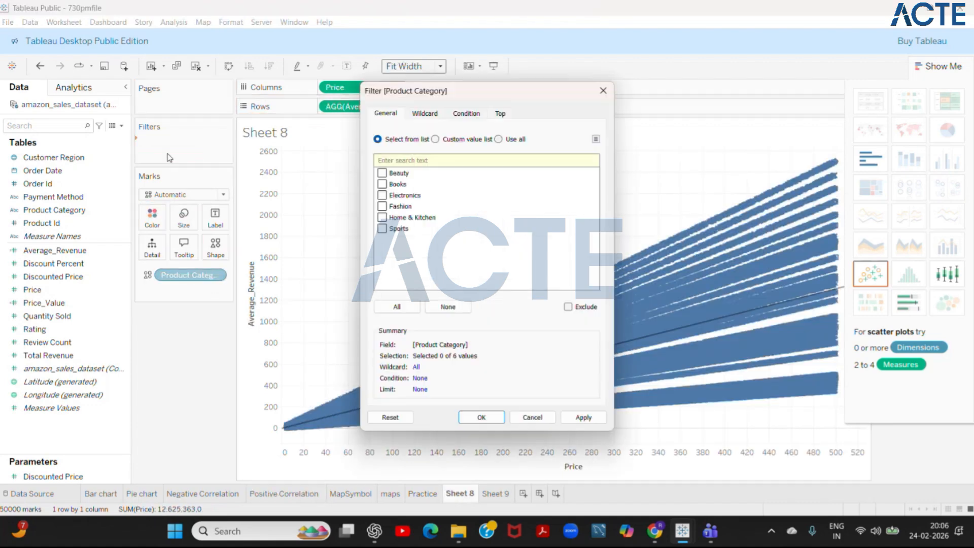
click(390, 314)
click(486, 420)
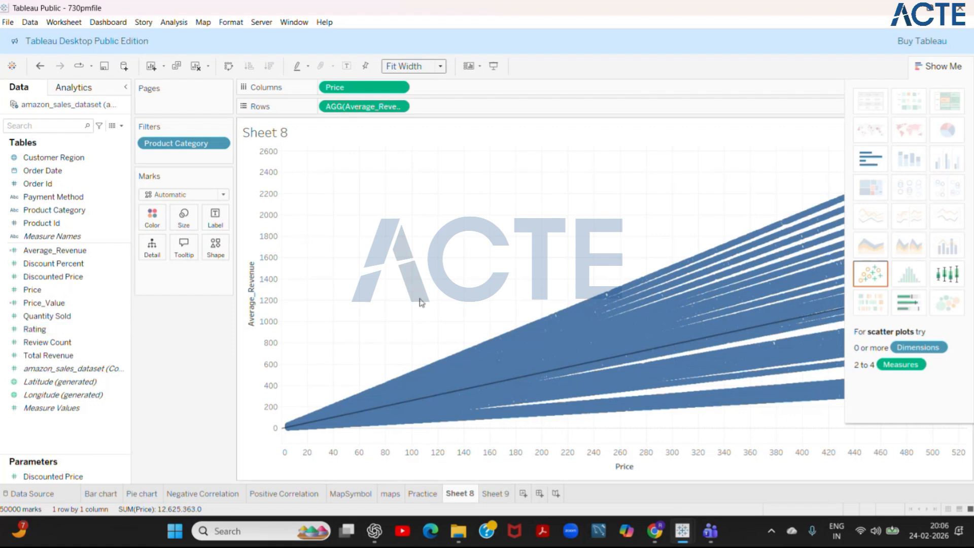
- Create a new worksheet with Product Category on columns and Price on rows, and convert the chart to a treemap
click(488, 494)
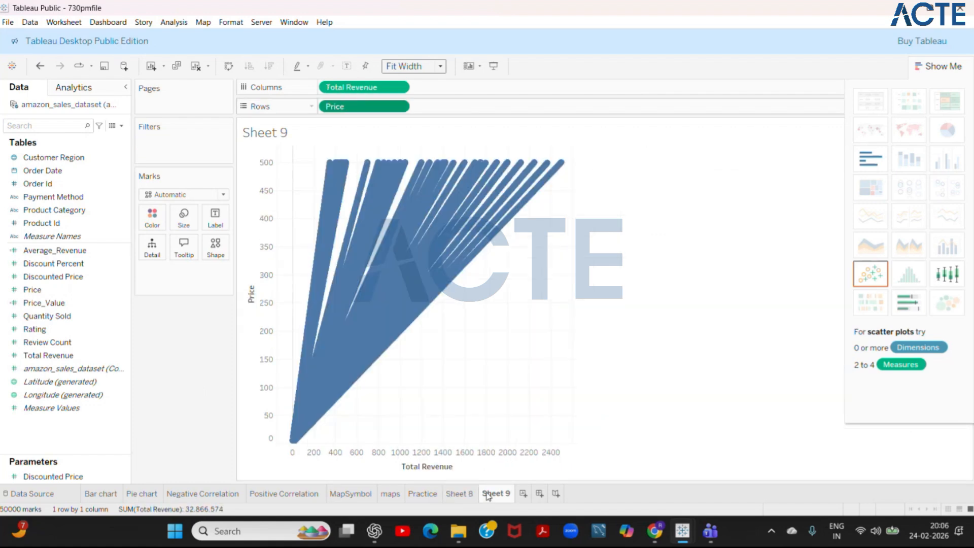
click(523, 494)
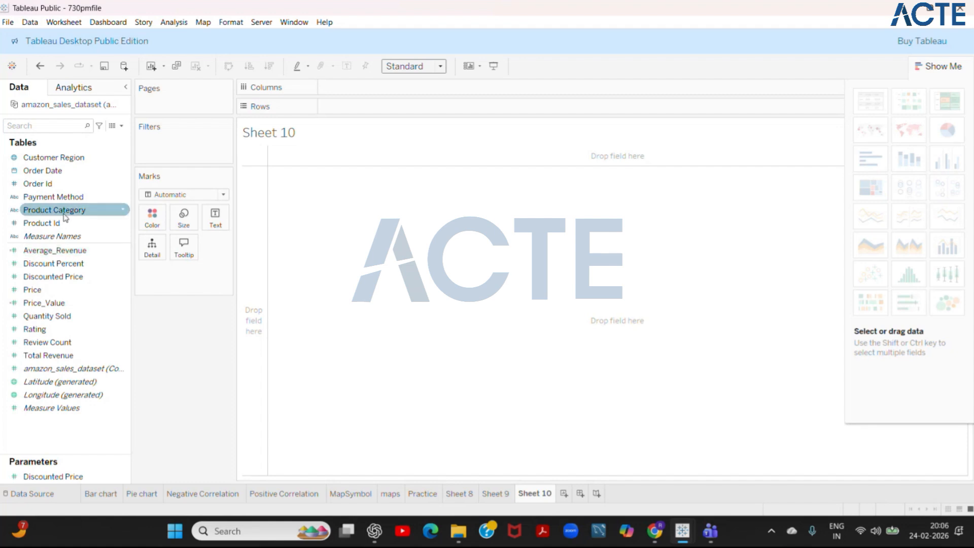
drag(54, 209, 378, 87)
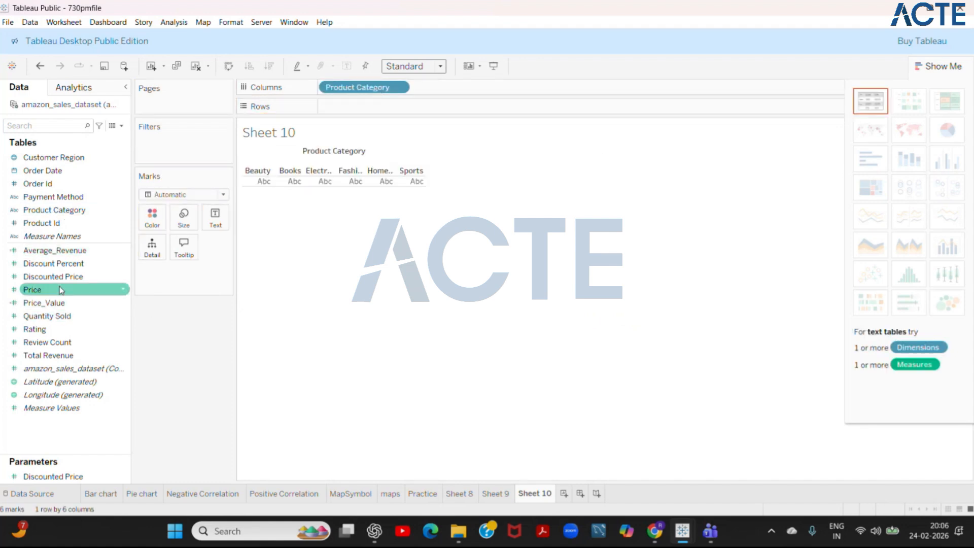
click(86, 287)
drag(85, 281, 366, 103)
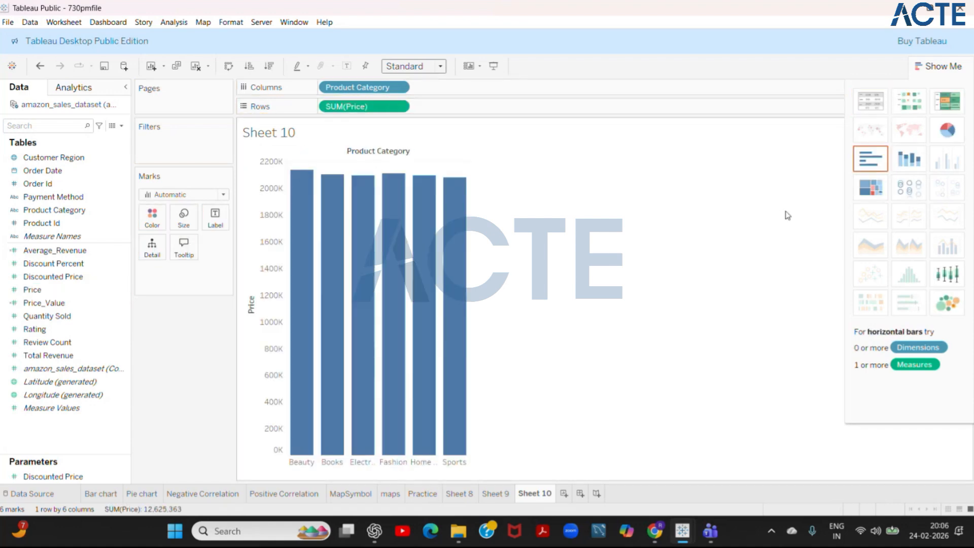
click(881, 188)
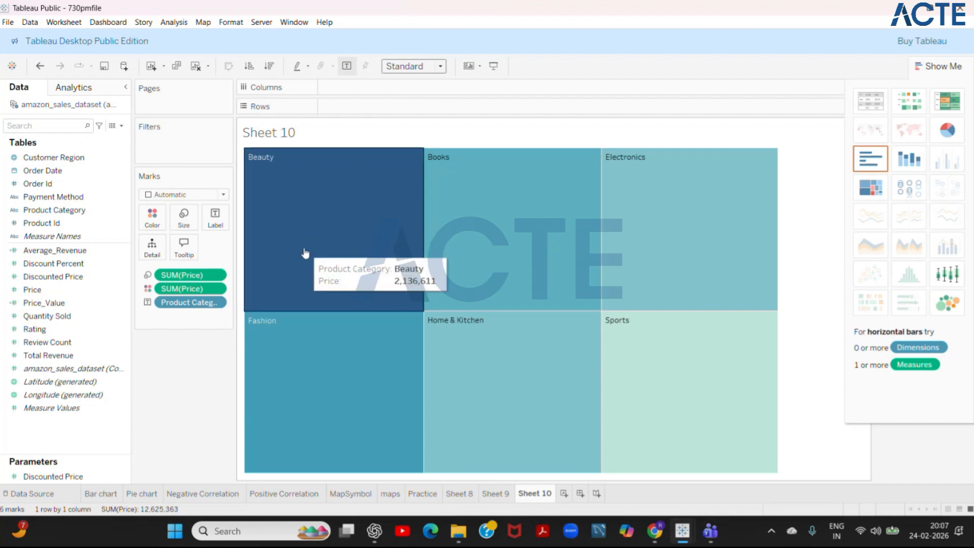
- Try changing the treemap's size encoding of Price to color, and undo the change
click(148, 288)
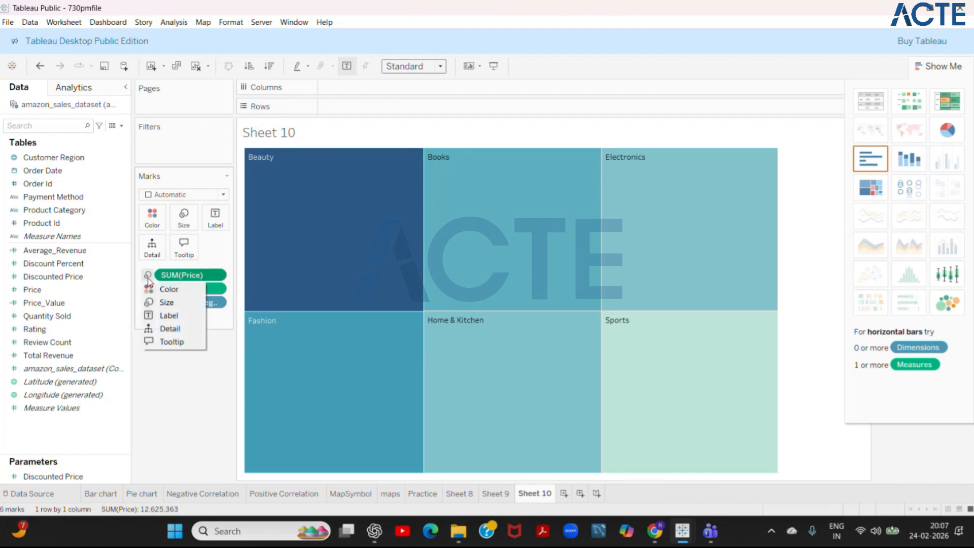
click(159, 298)
click(147, 275)
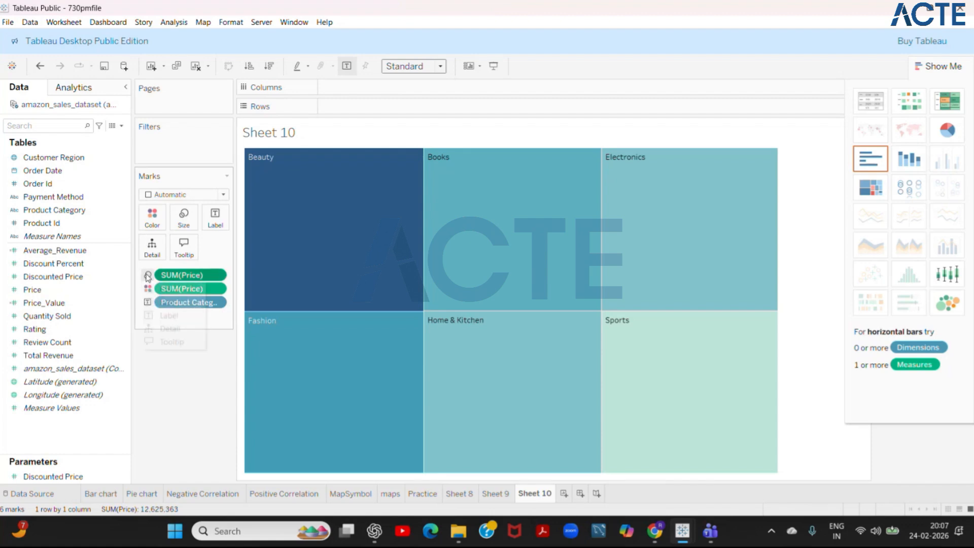
click(163, 291)
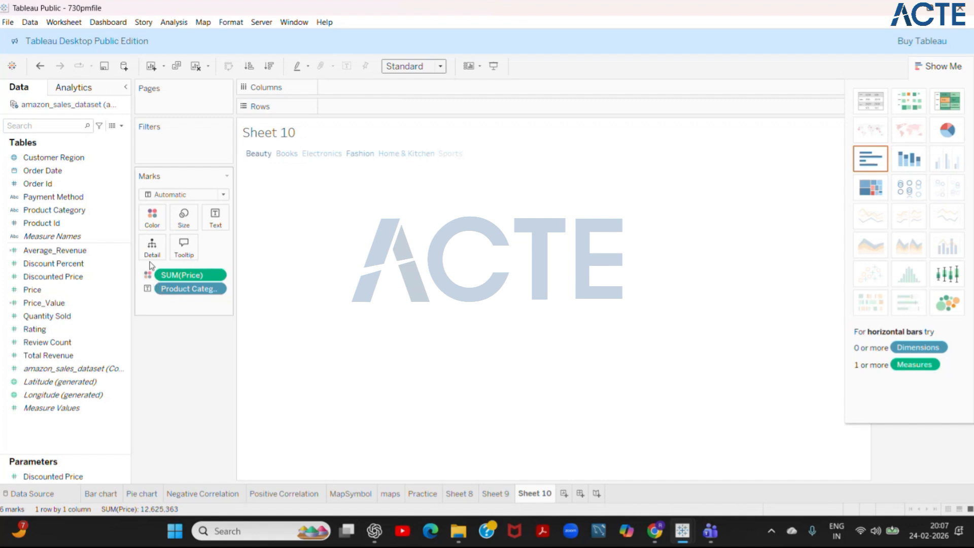
click(149, 276)
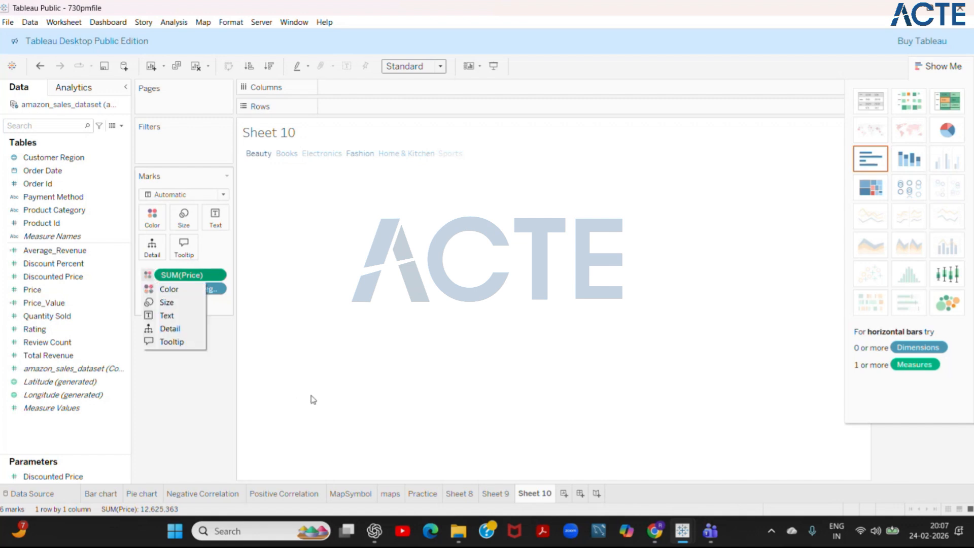
click(380, 384)
key(ctrl+z)
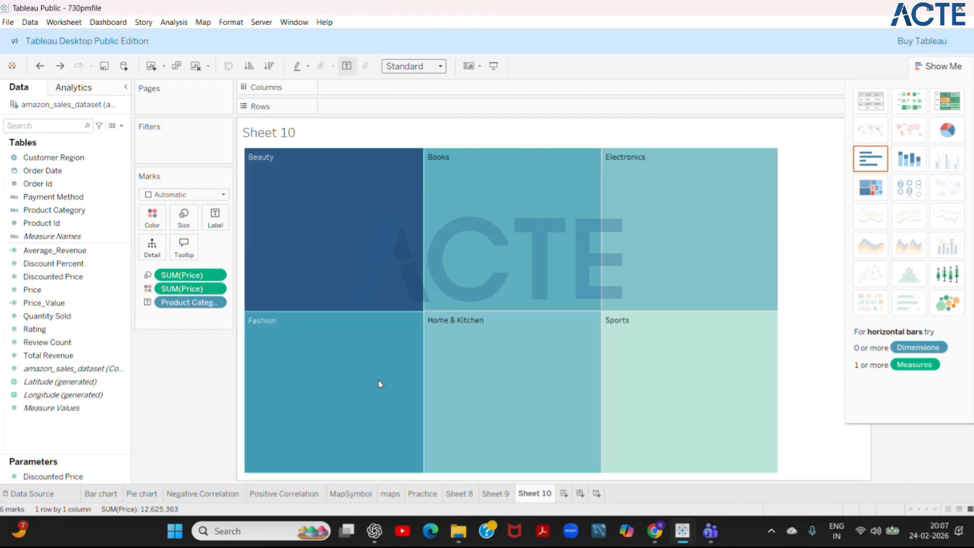
- Change the treemap's color encoding of Price to detail, then try Product Category as size and undo the size changes
click(148, 288)
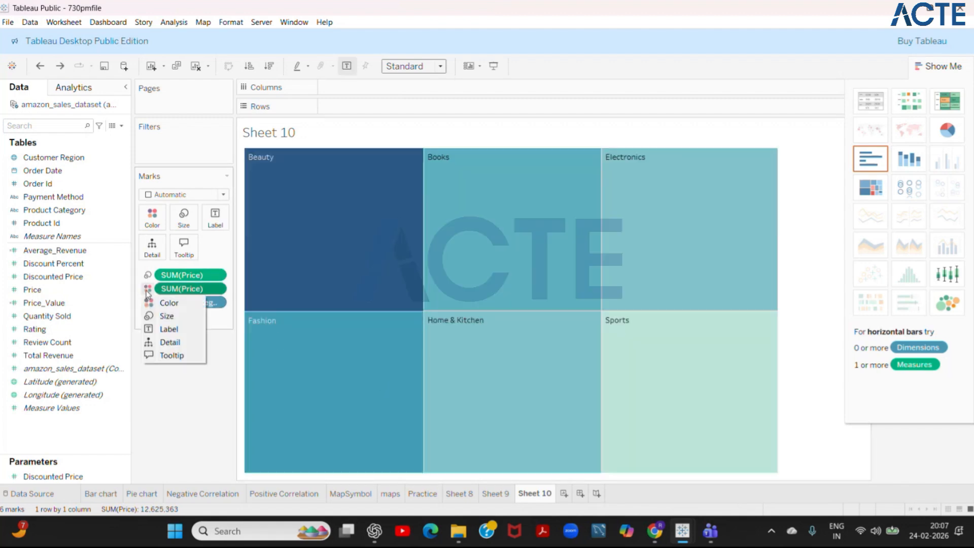
click(172, 342)
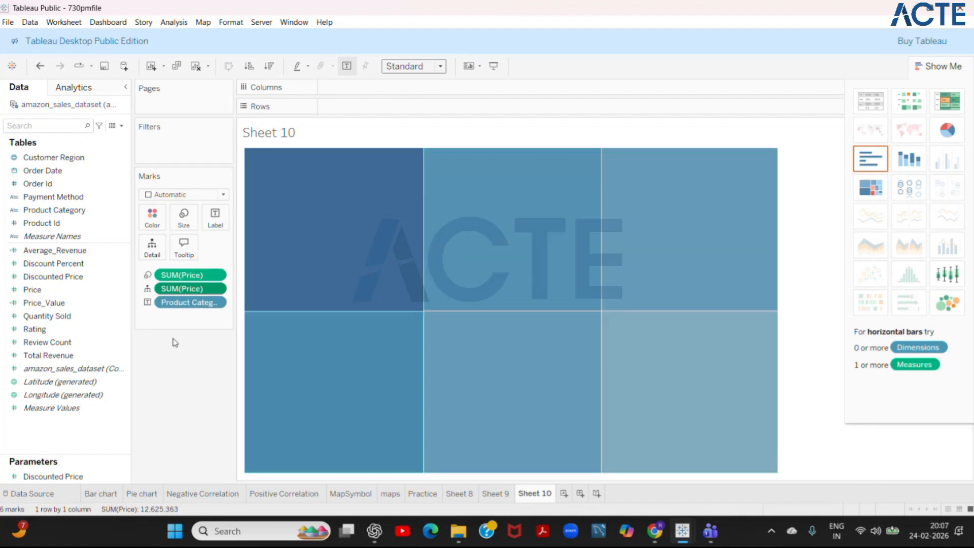
click(148, 302)
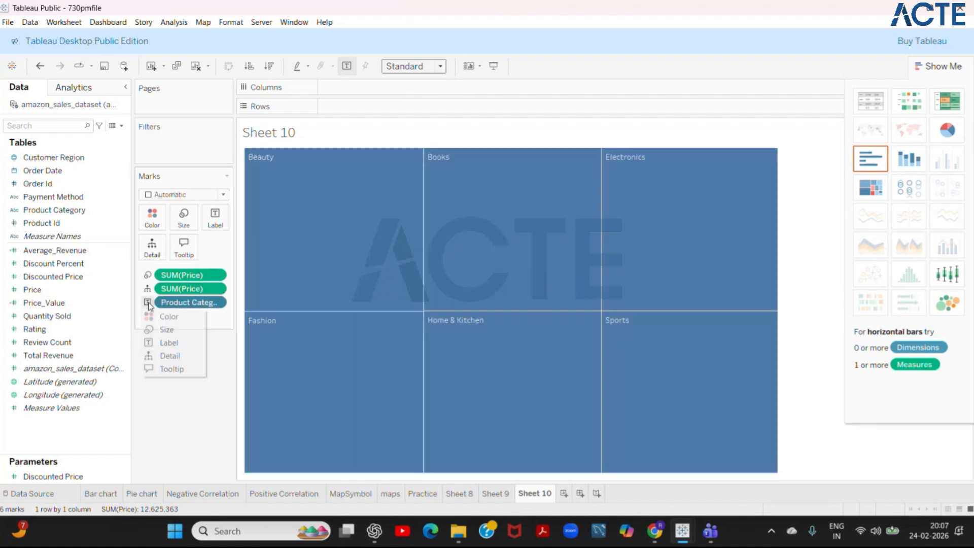
click(176, 331)
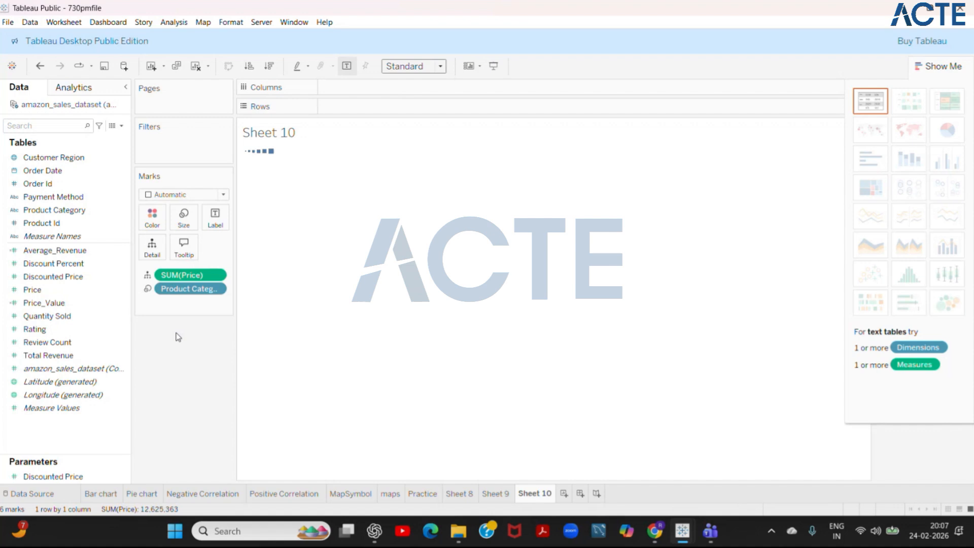
click(148, 289)
click(167, 302)
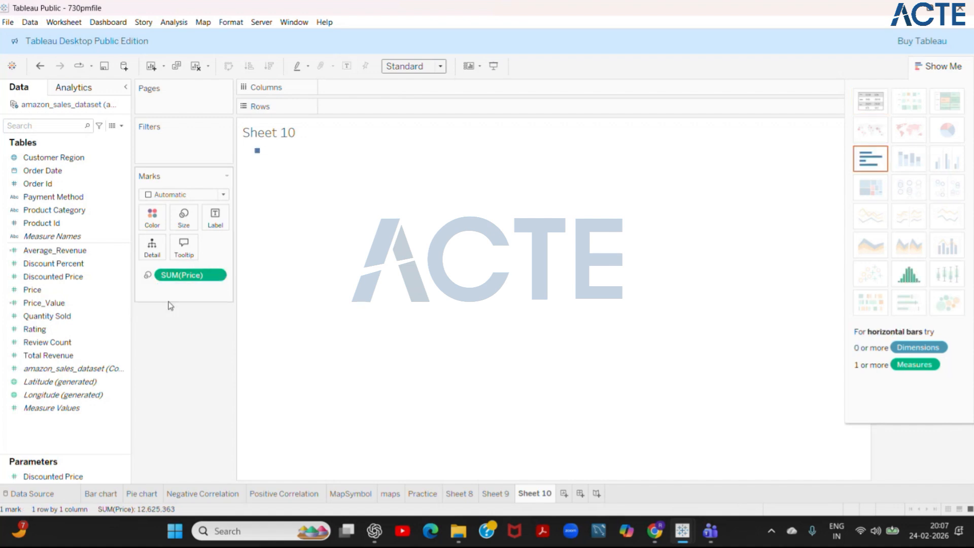
key(ctrl+z)
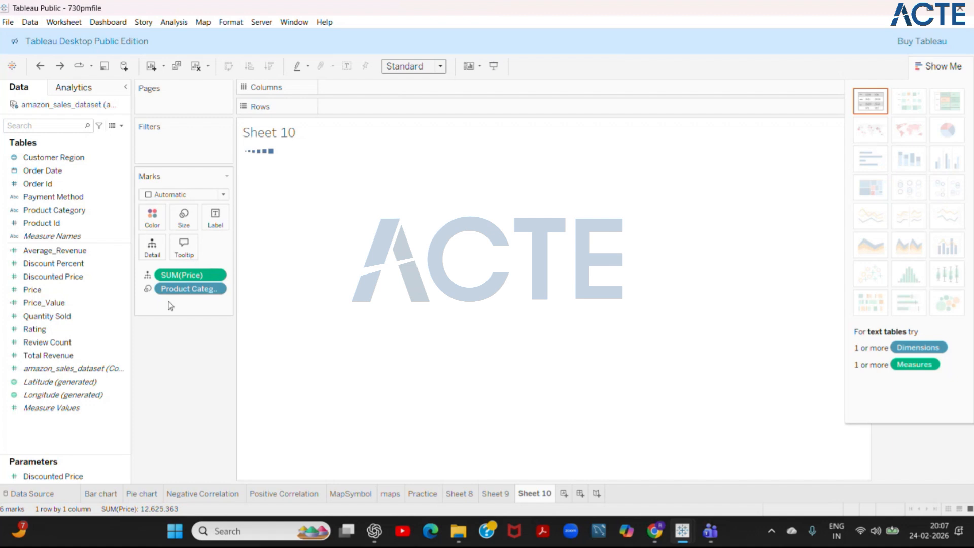
key(ctrl+z)
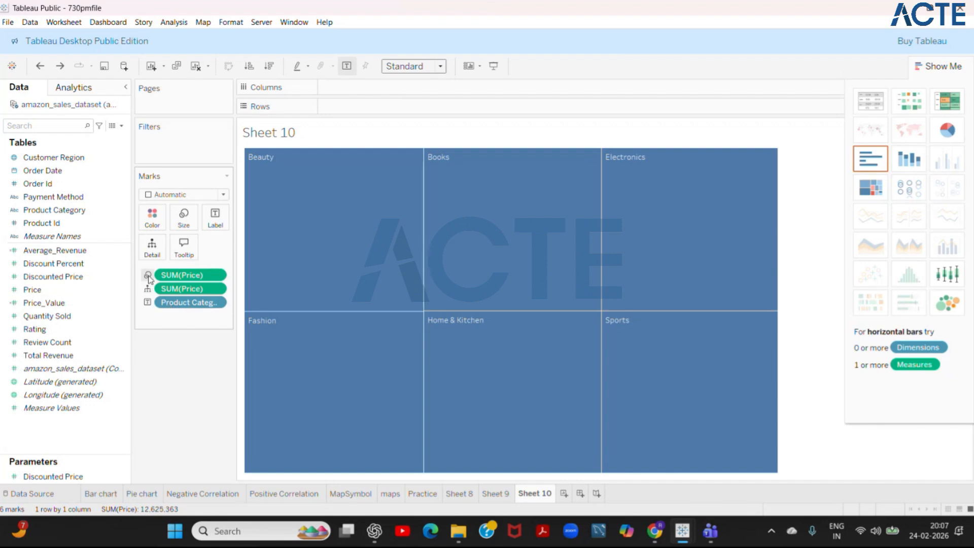
- Try the size encoding of Price as color, then restore one Price field as size and the other as color
click(147, 288)
click(168, 289)
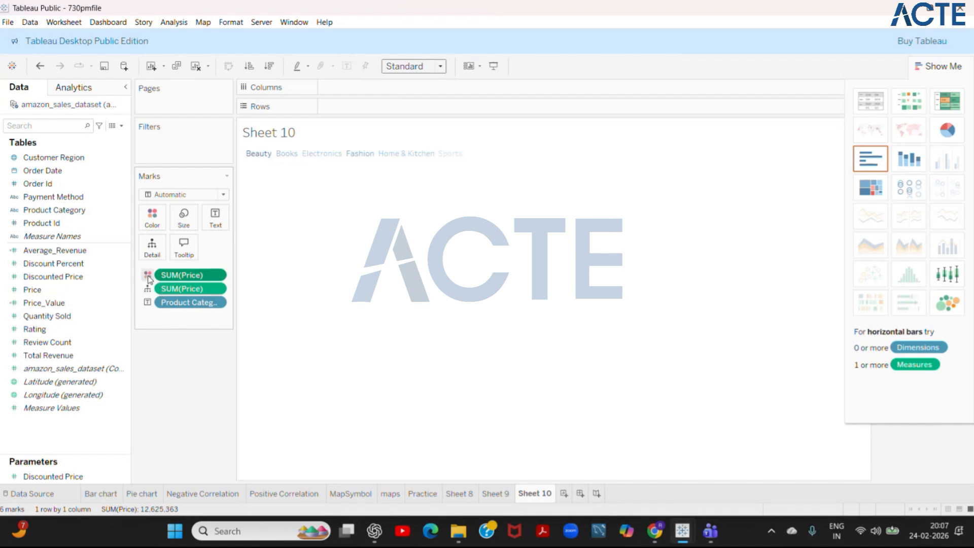
click(147, 288)
click(166, 303)
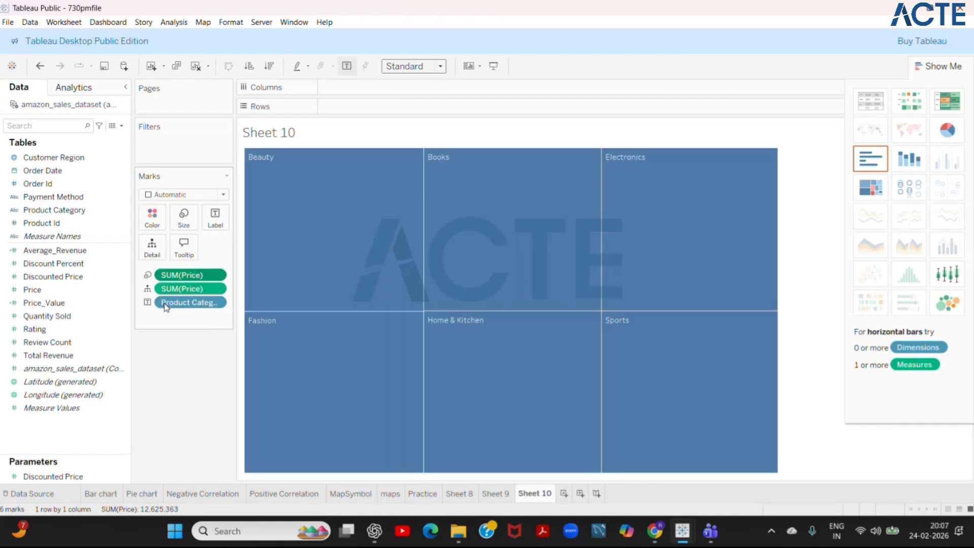
click(147, 288)
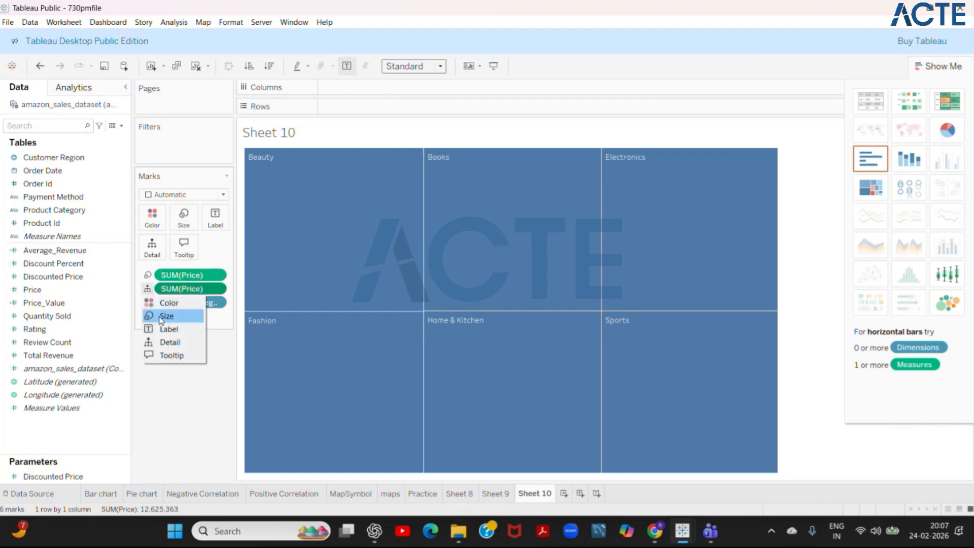
click(167, 302)
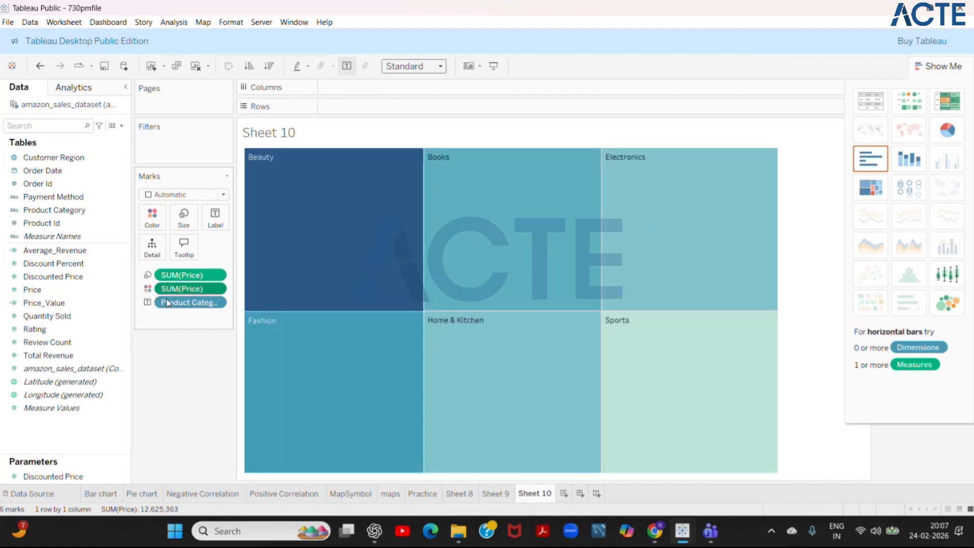
- Try Product Category as a detail of the treemap marks, and set it back to label
click(147, 302)
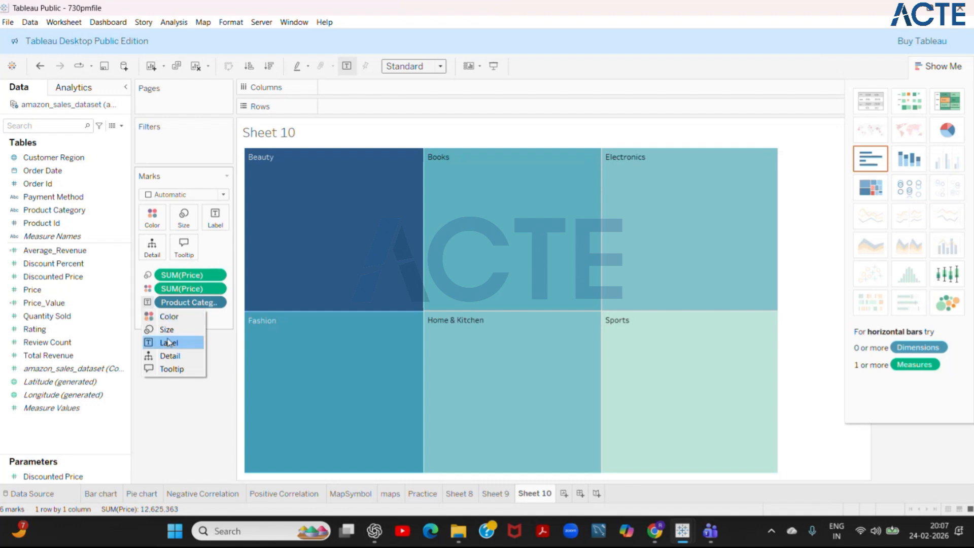
click(171, 355)
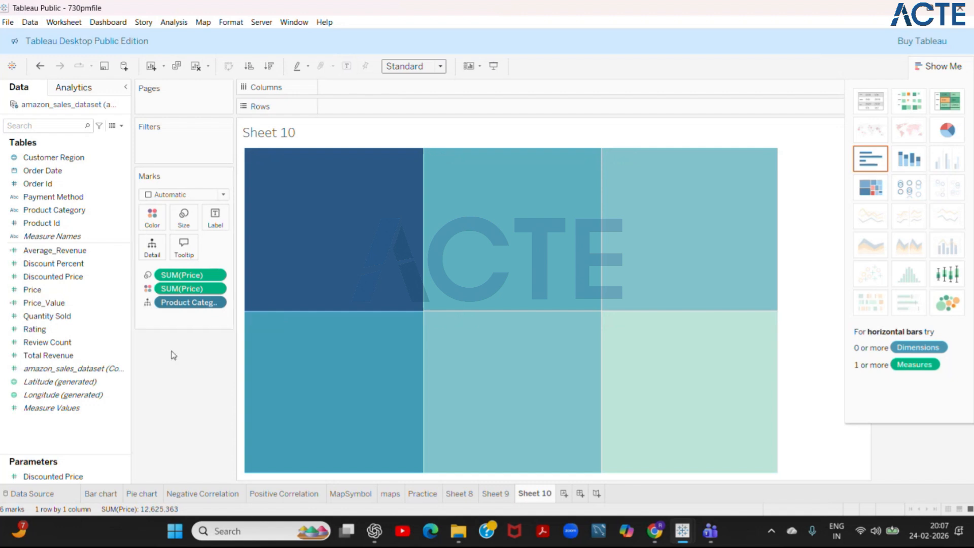
click(148, 303)
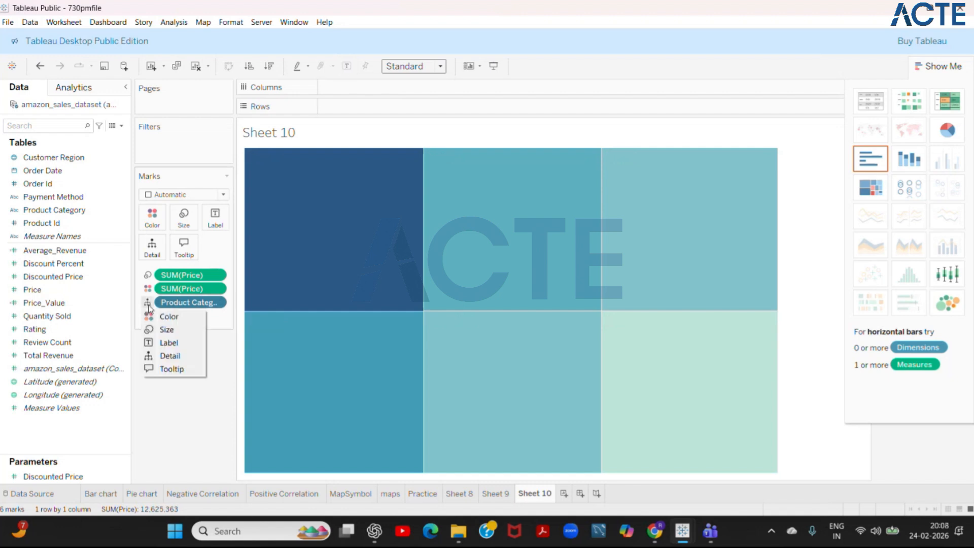
click(169, 343)
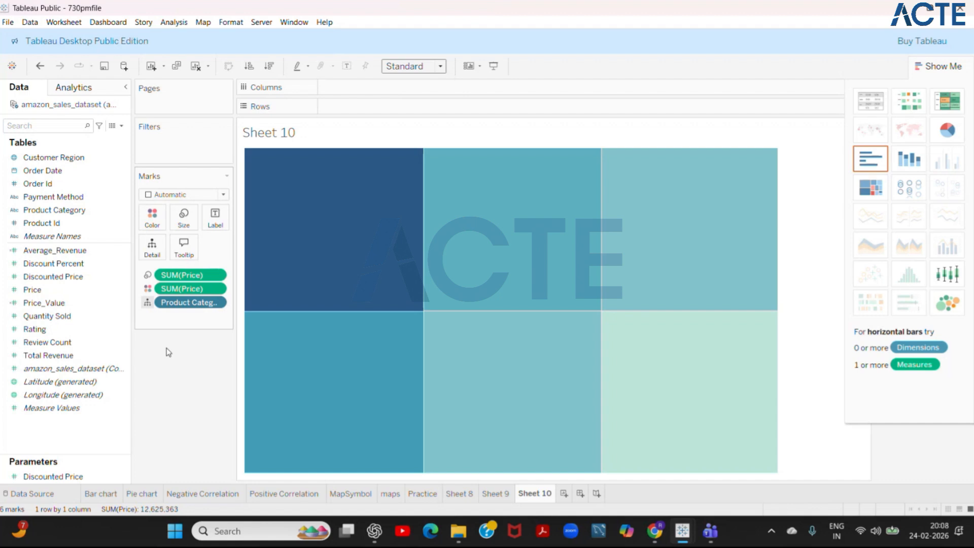
- Examine the treemap's label options and the available mark types, and compare with the Pie chart sheet
click(215, 217)
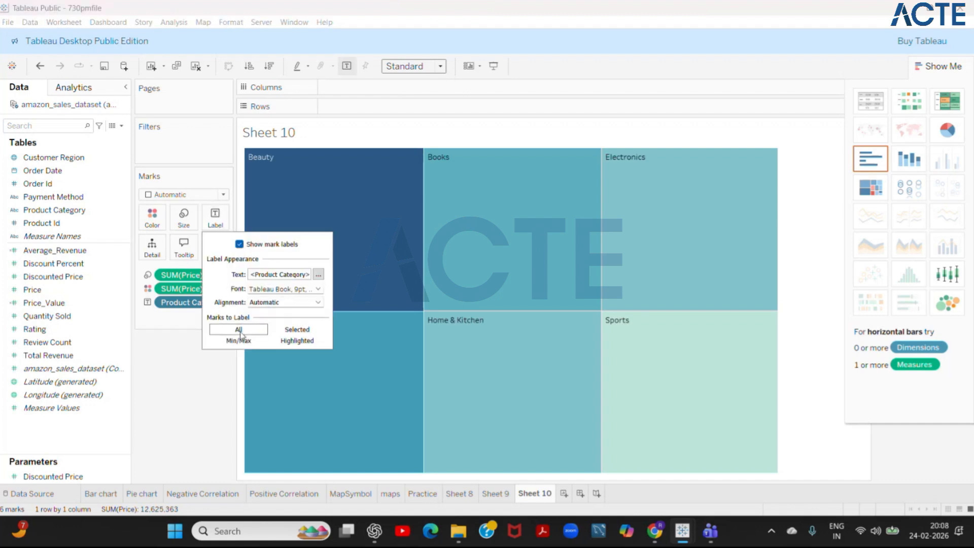
click(365, 253)
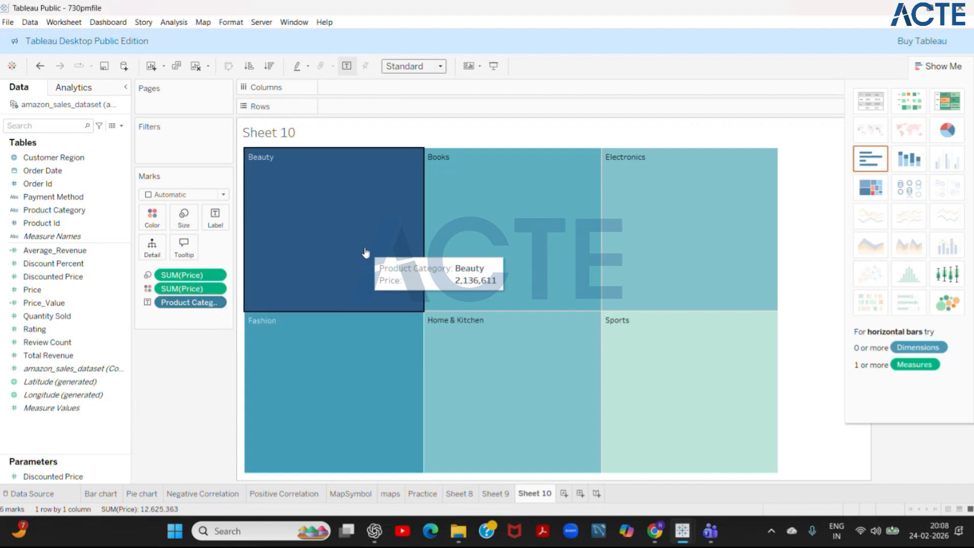
click(365, 254)
click(148, 195)
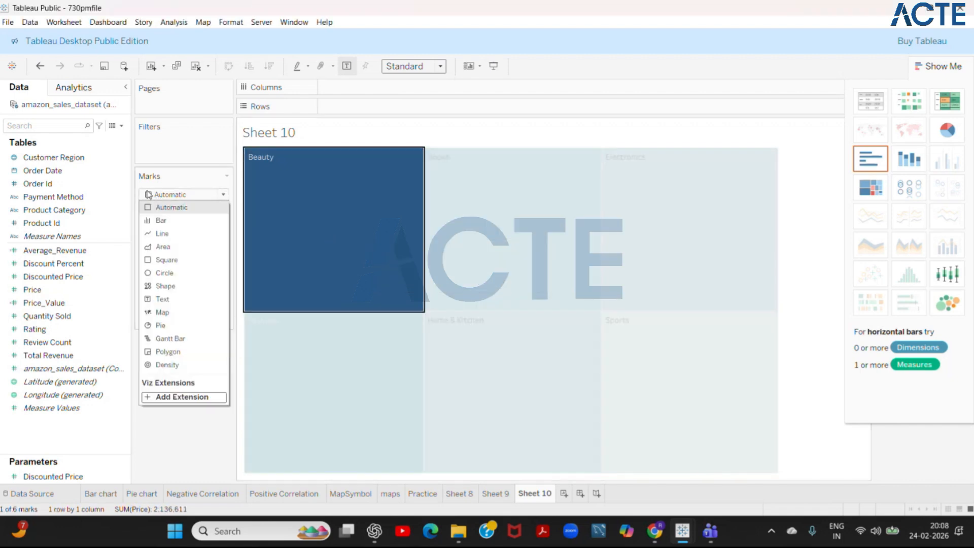
click(149, 195)
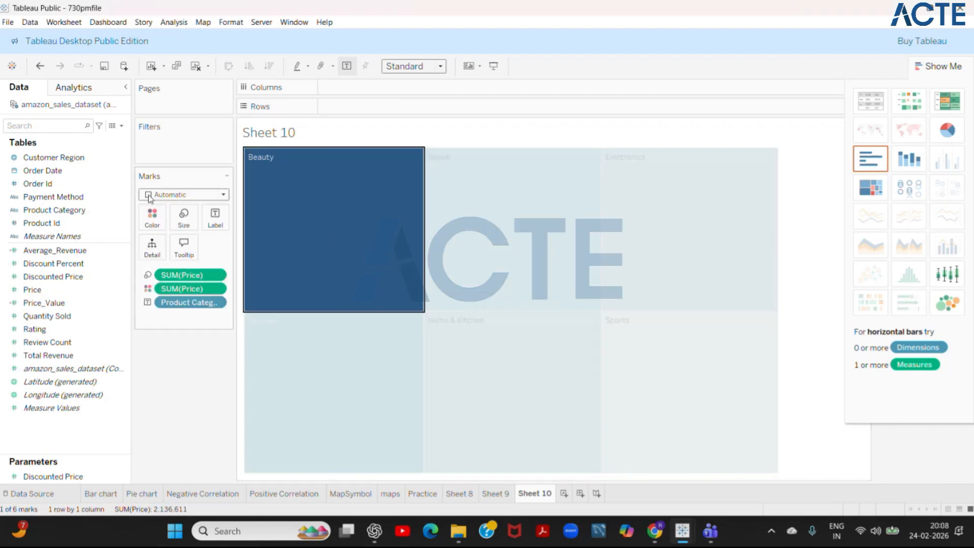
click(148, 195)
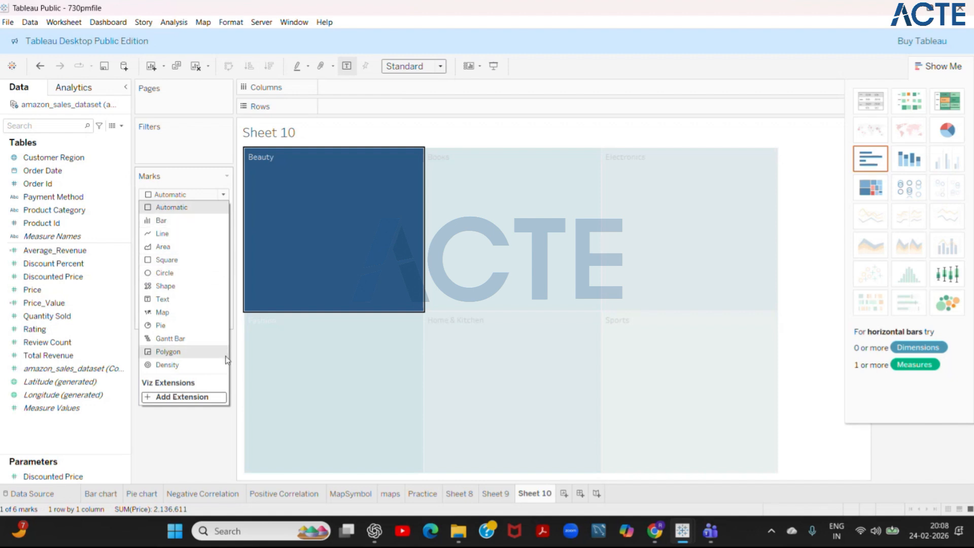
click(309, 392)
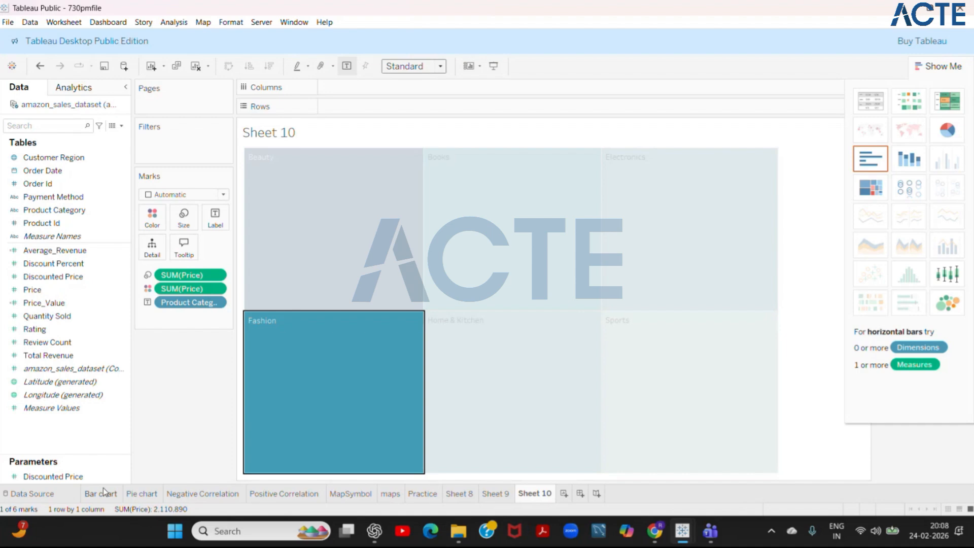
click(141, 493)
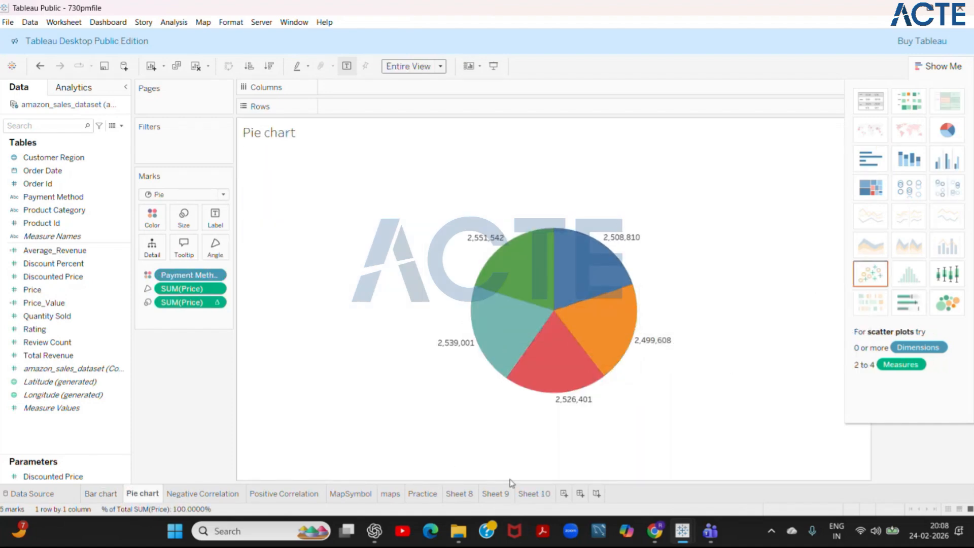
click(531, 494)
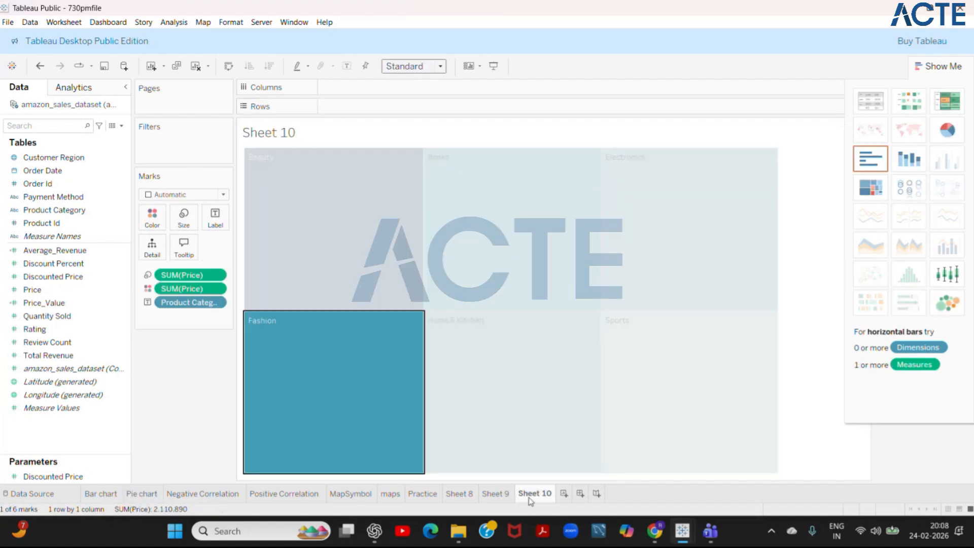
- On a new worksheet, chart the count of amazon_sales_dataset as rows against Product Category as columns
click(563, 493)
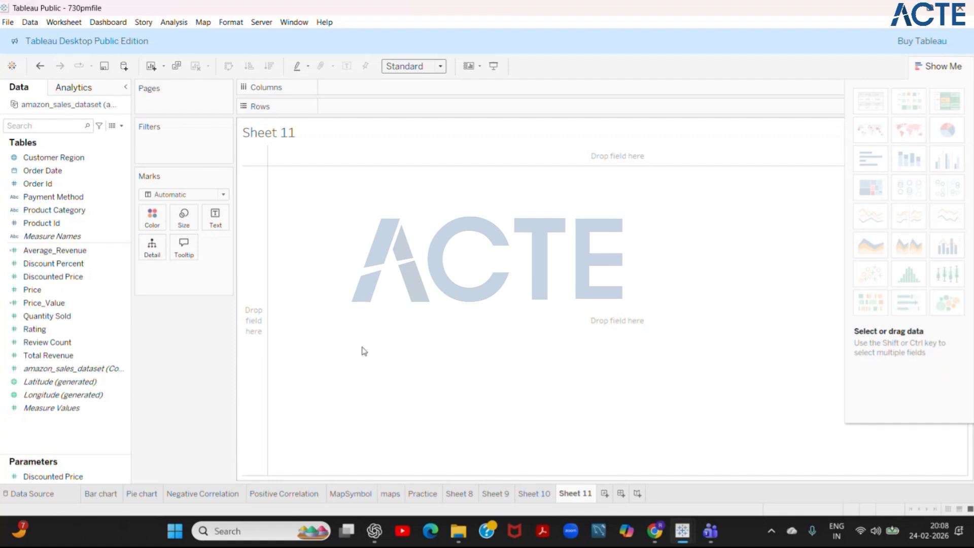
click(86, 371)
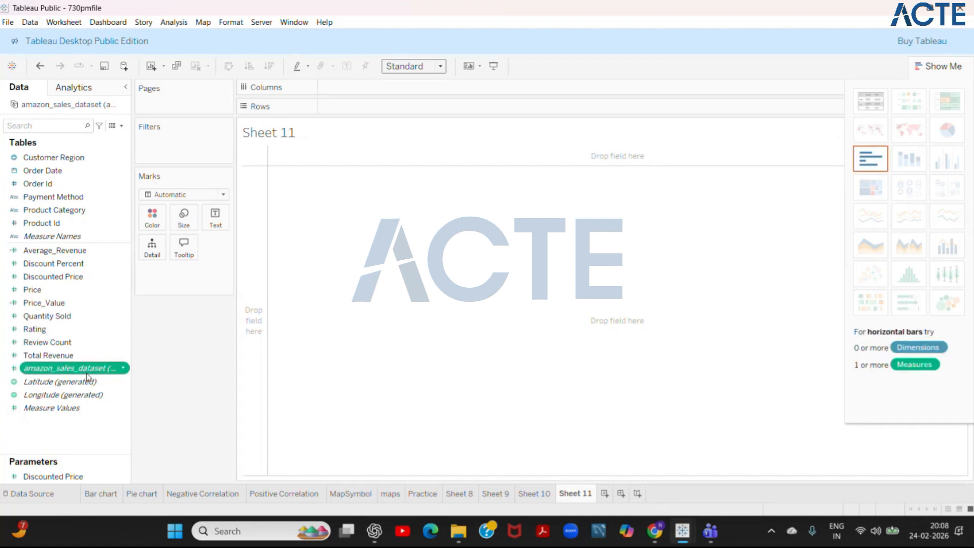
click(90, 442)
drag(71, 368, 393, 111)
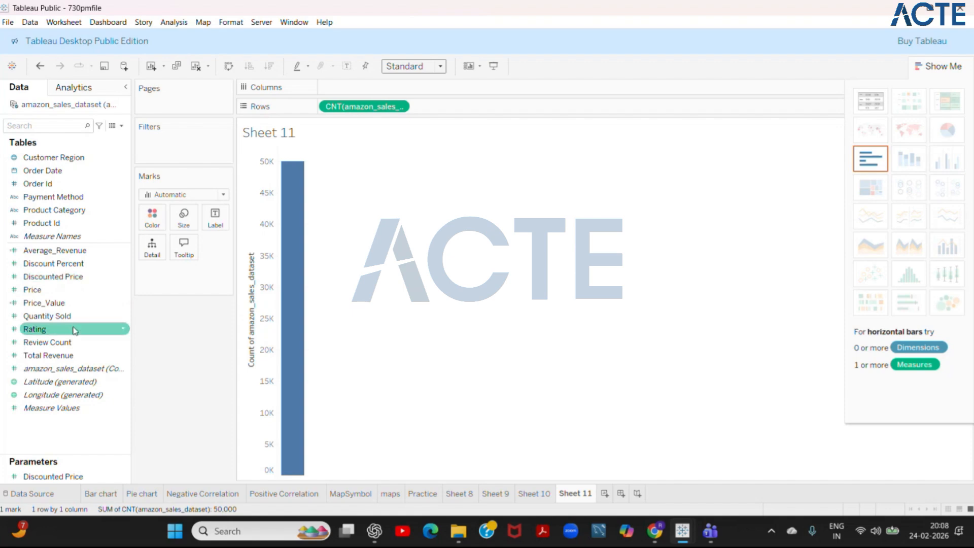
drag(77, 210, 381, 91)
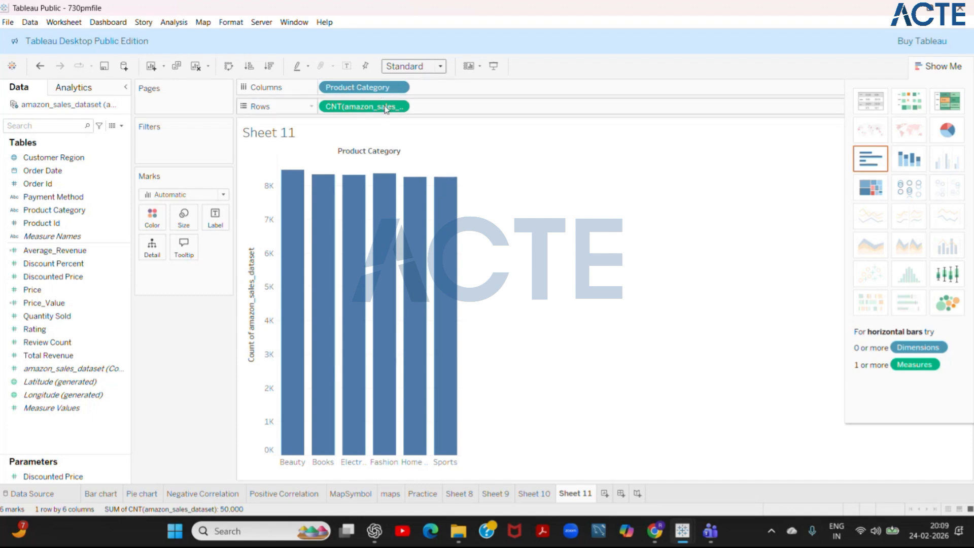
mouse_move(354, 229)
mouse_move(294, 237)
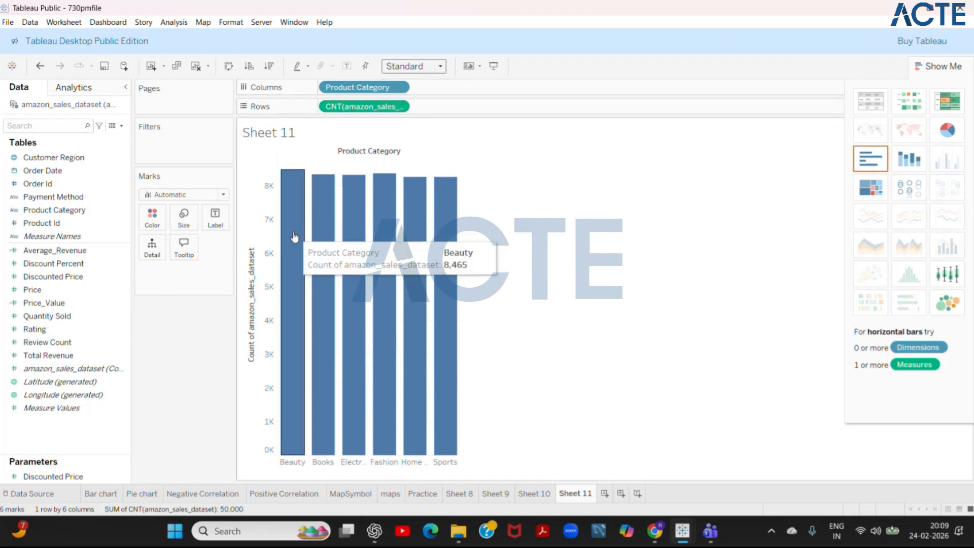
mouse_move(359, 254)
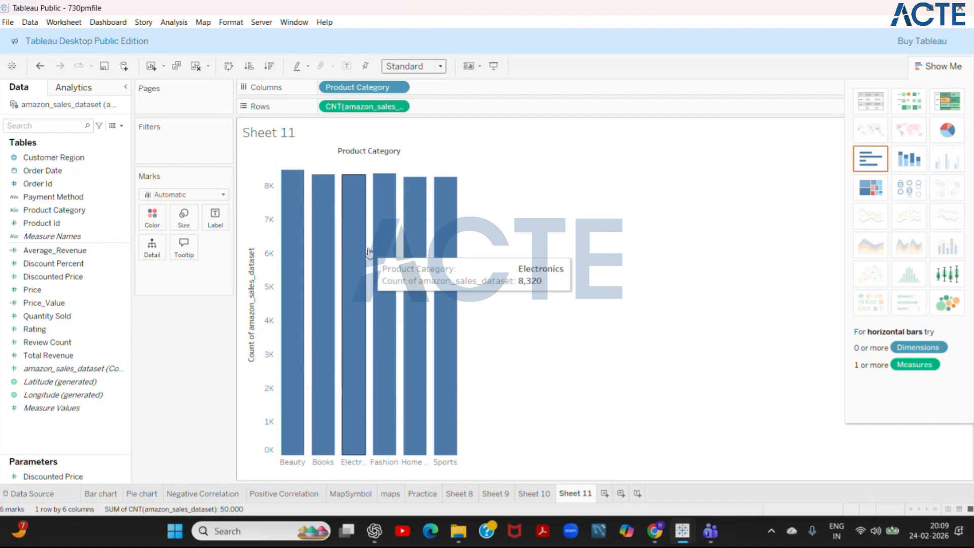
- Try the product category counts as stacked bars and a highlight table, and change the chart to packed bubbles
click(910, 169)
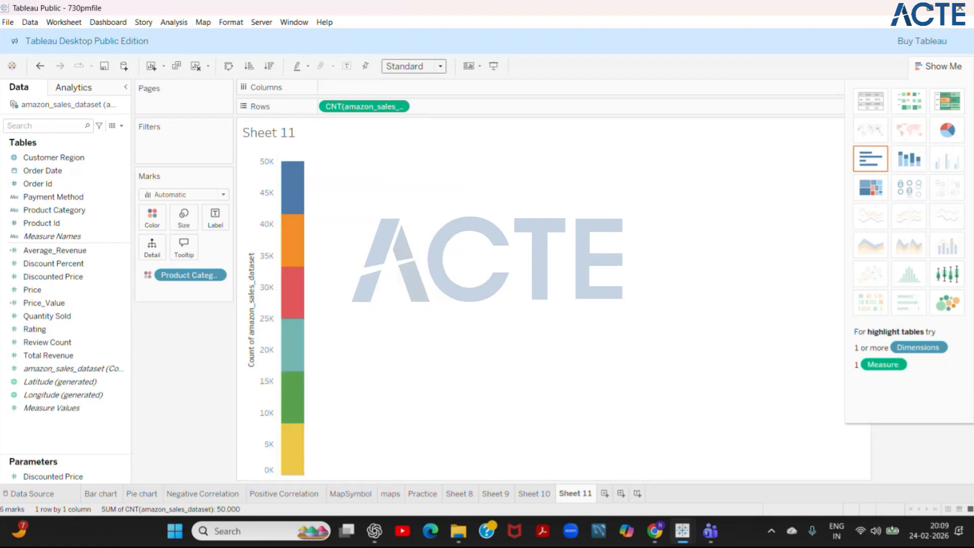
click(959, 100)
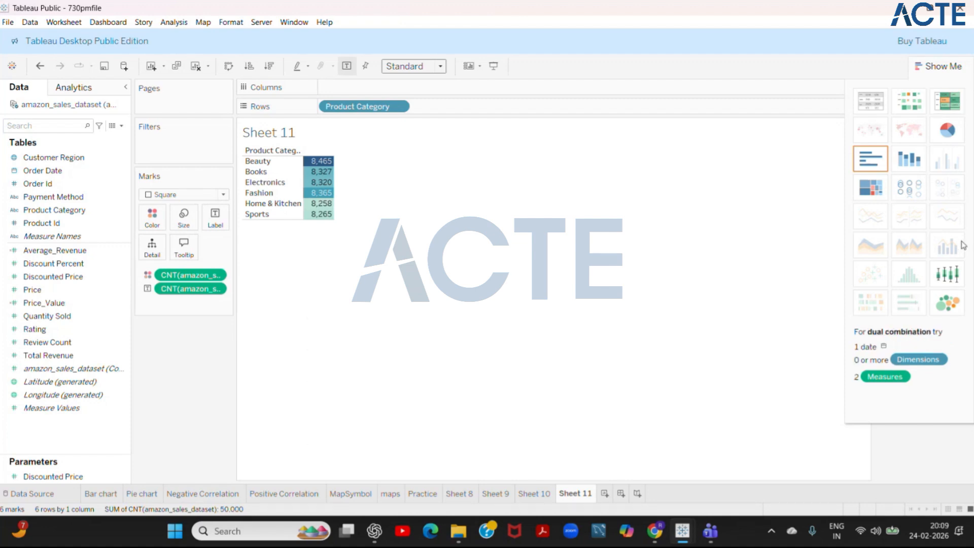
click(959, 303)
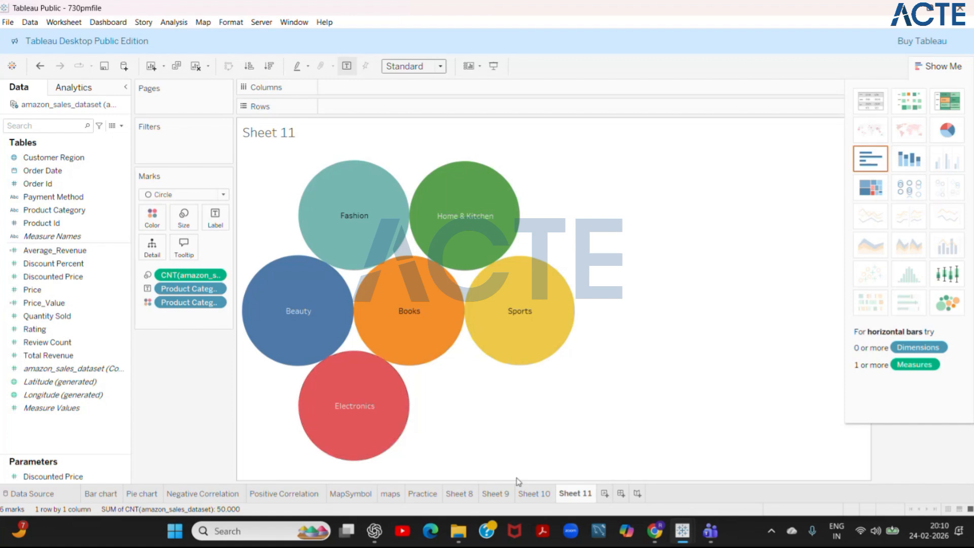
- Create a new dashboard with the Bar chart sheet, and place the Pie chart sheet above it
click(620, 493)
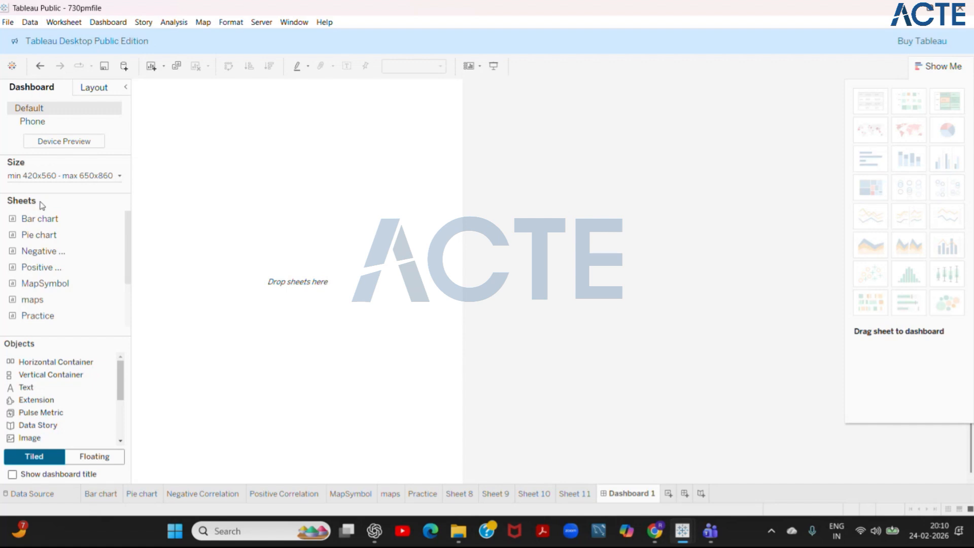
mouse_move(45, 221)
drag(45, 220, 175, 167)
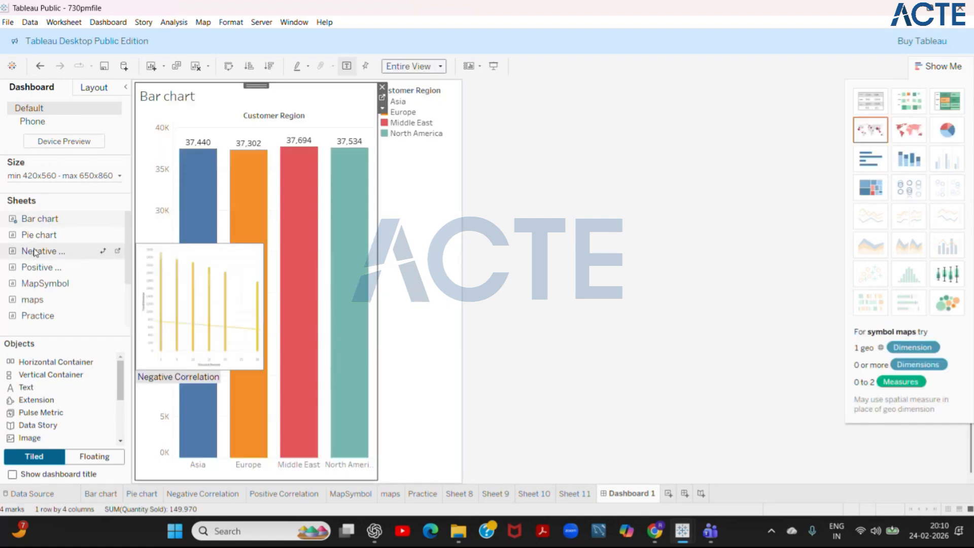
drag(38, 235, 300, 200)
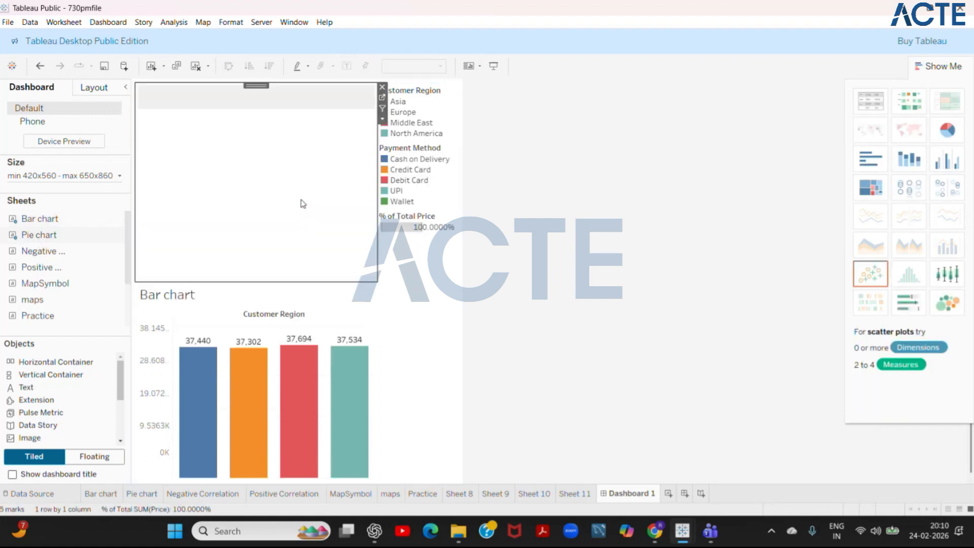
mouse_move(212, 368)
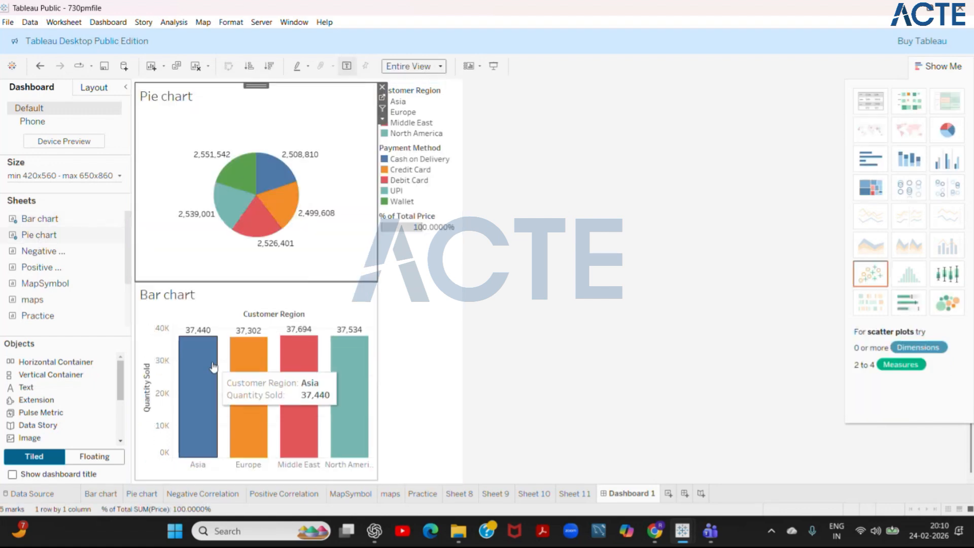
mouse_move(226, 209)
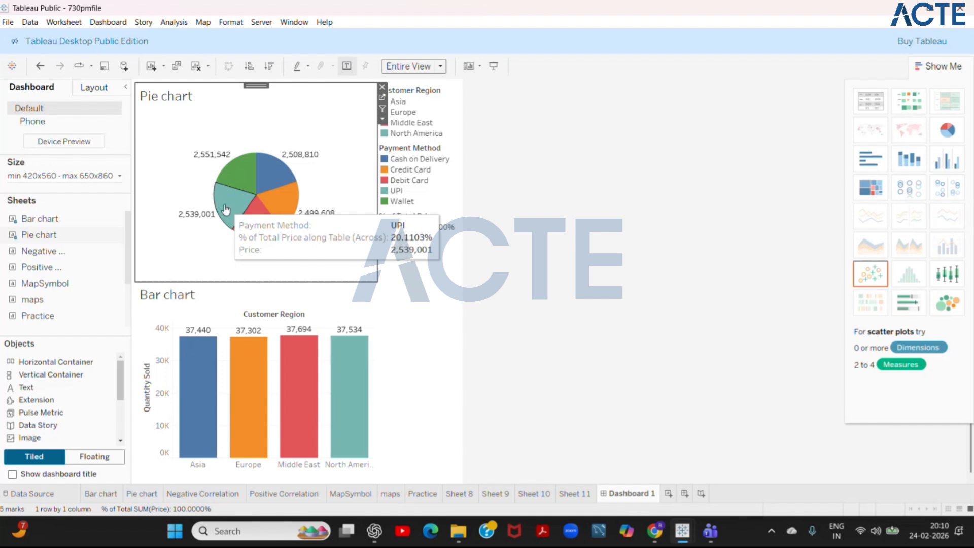
- Add the MapSymbol sheet to the dashboard between the pie chart and the bar chart
mouse_move(45, 318)
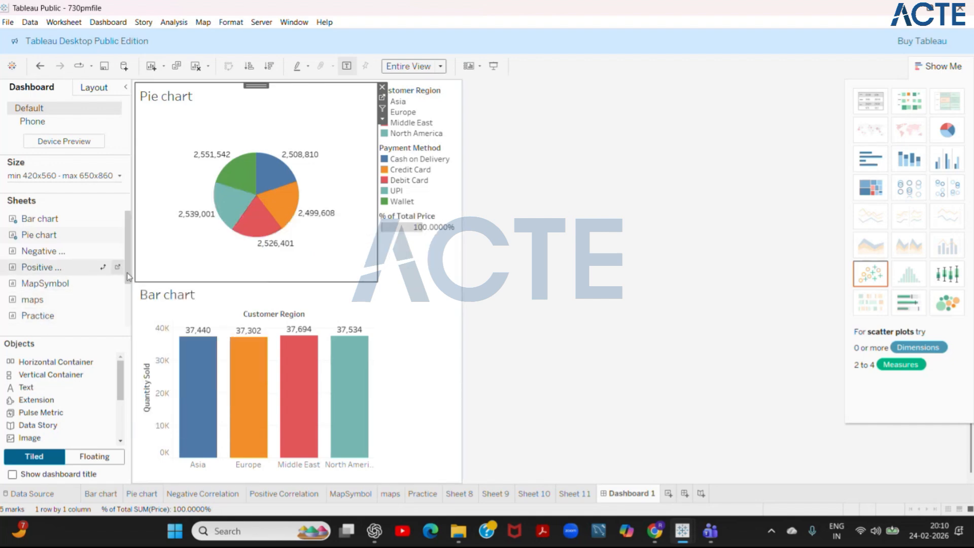
drag(126, 274, 126, 305)
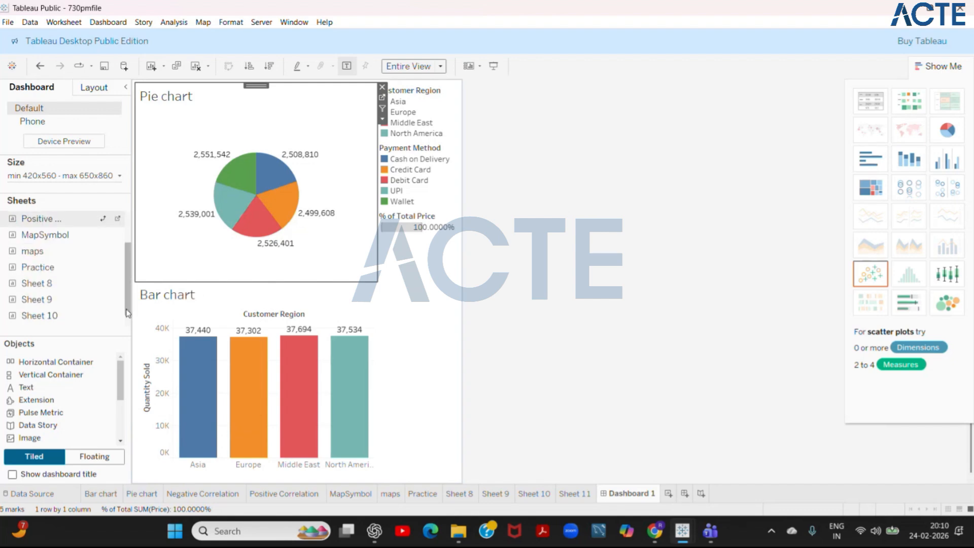
mouse_move(48, 320)
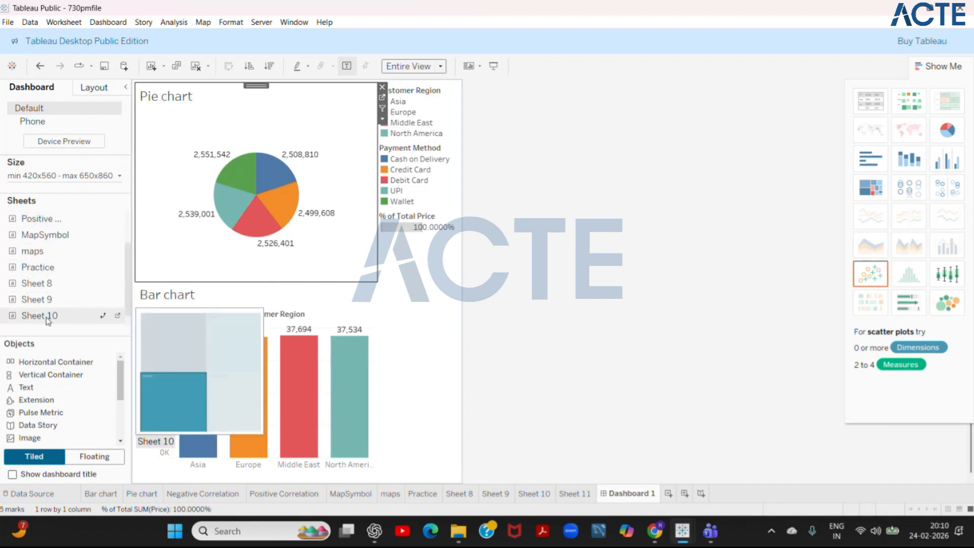
mouse_move(50, 243)
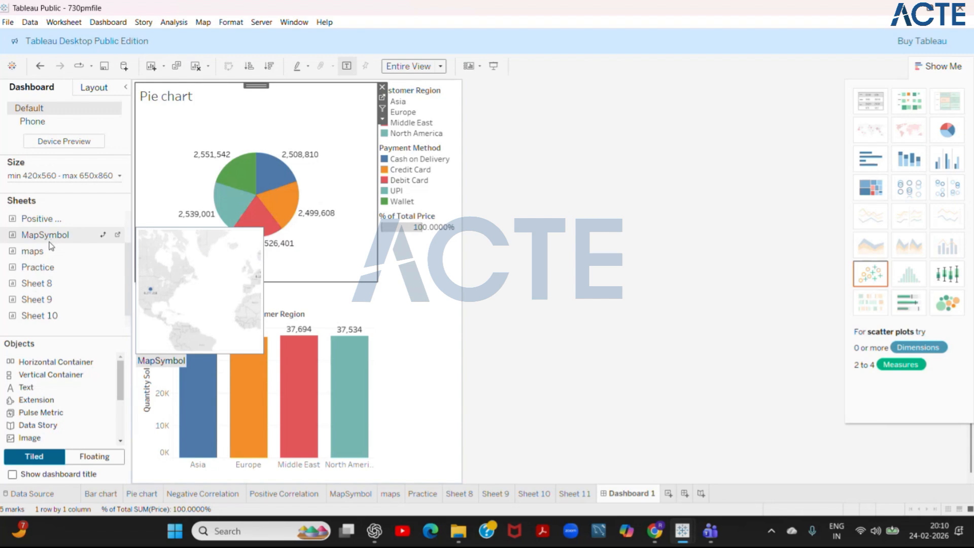
drag(50, 242, 251, 269)
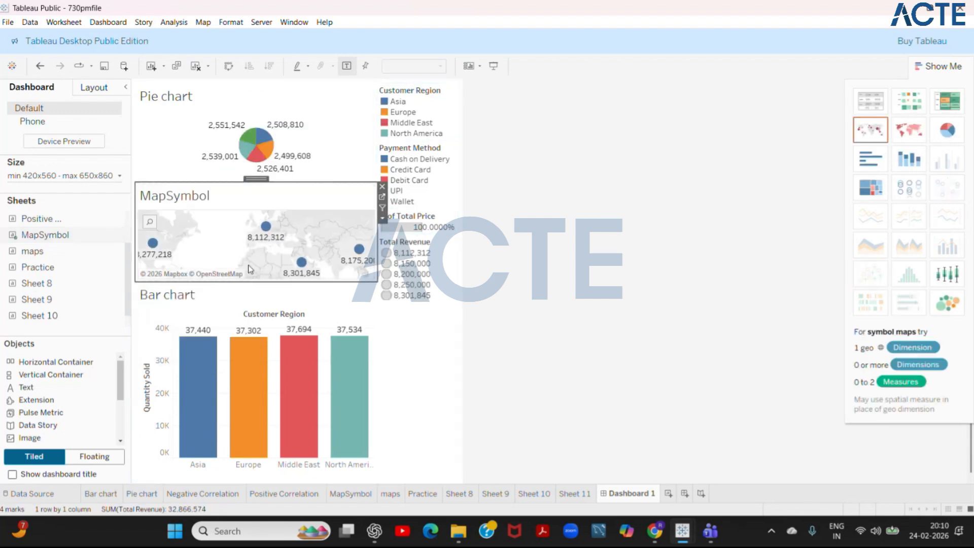
click(295, 134)
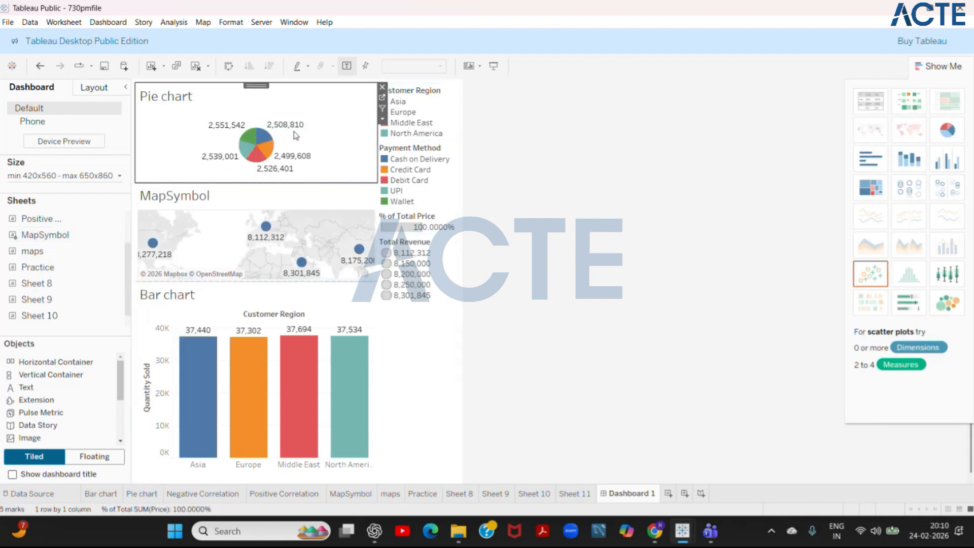
click(300, 222)
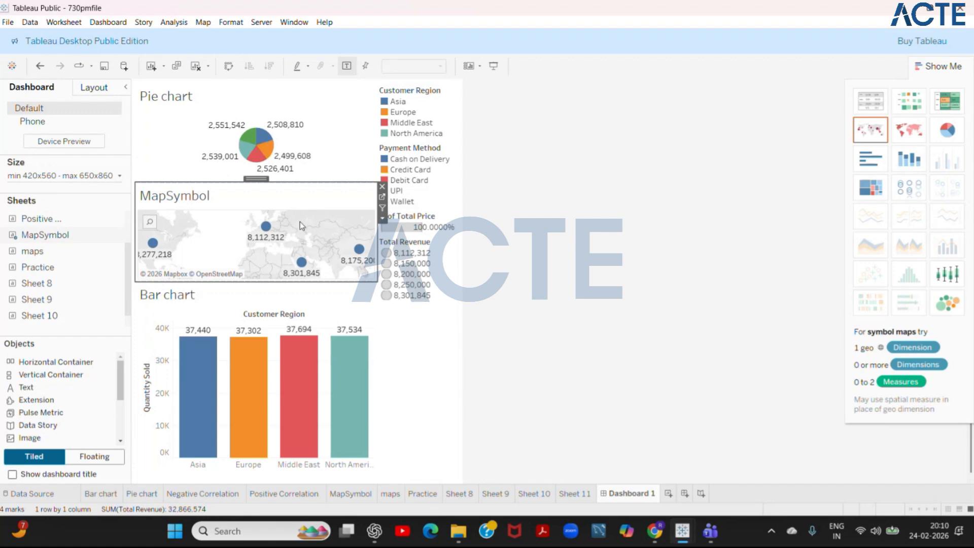
click(292, 323)
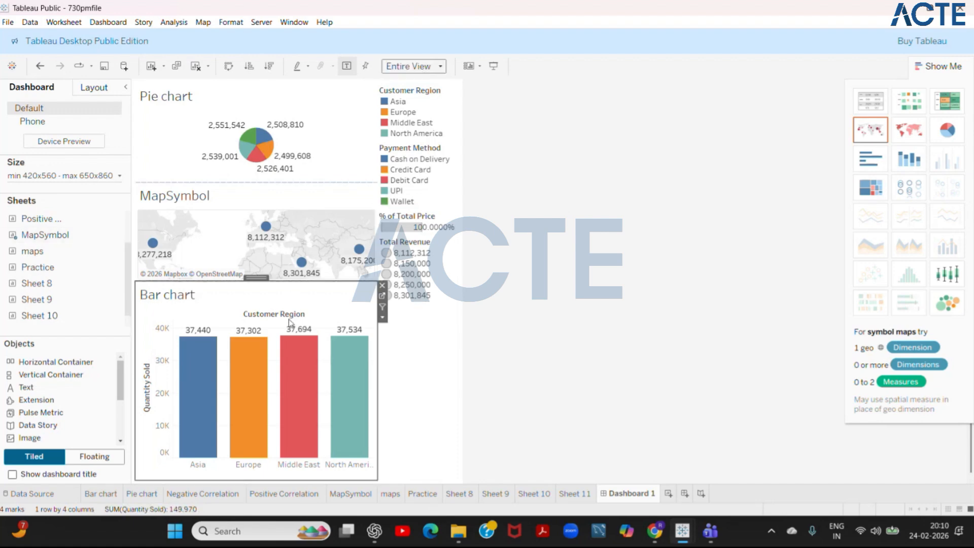
click(332, 224)
- Try the Standard and Fit Height view fits on the Pie chart in the dashboard, and return it to Entire View
click(307, 164)
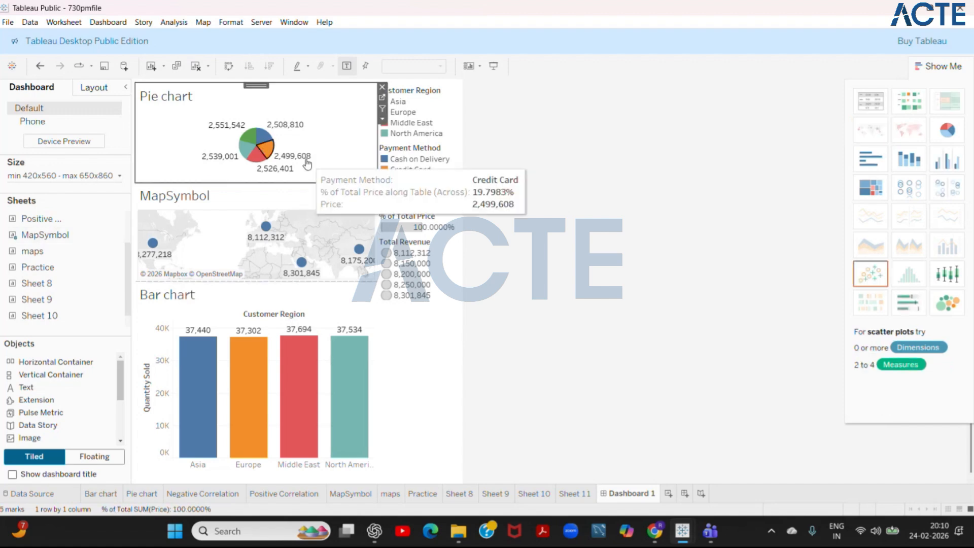
click(439, 67)
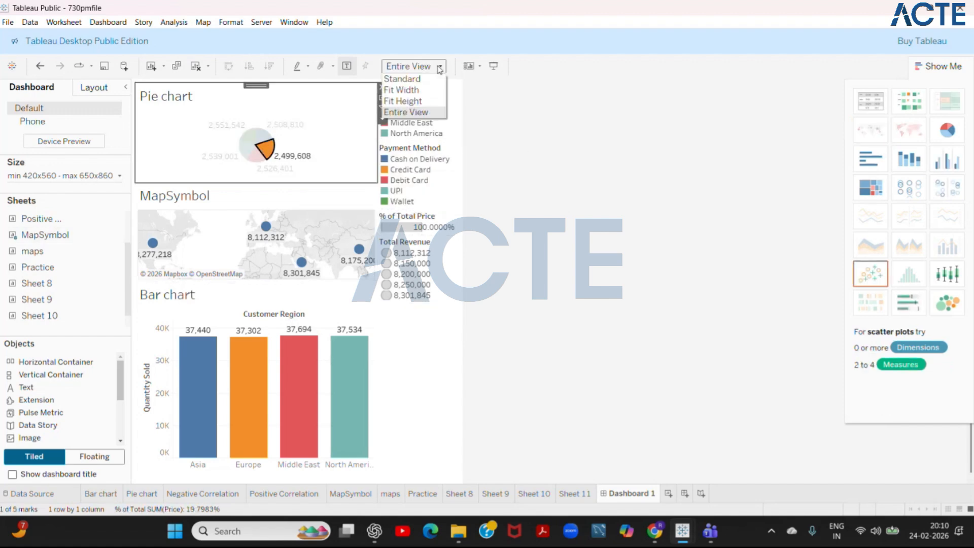
click(431, 79)
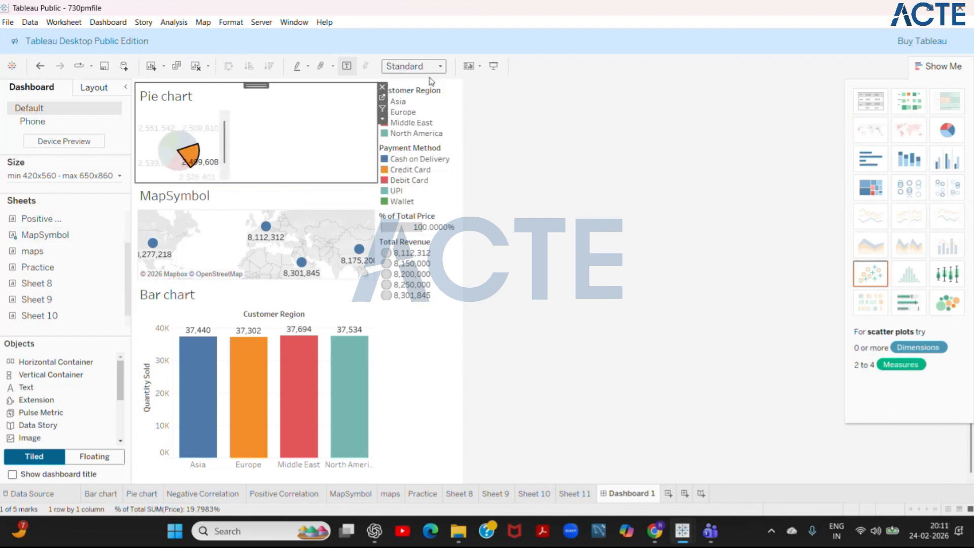
click(440, 66)
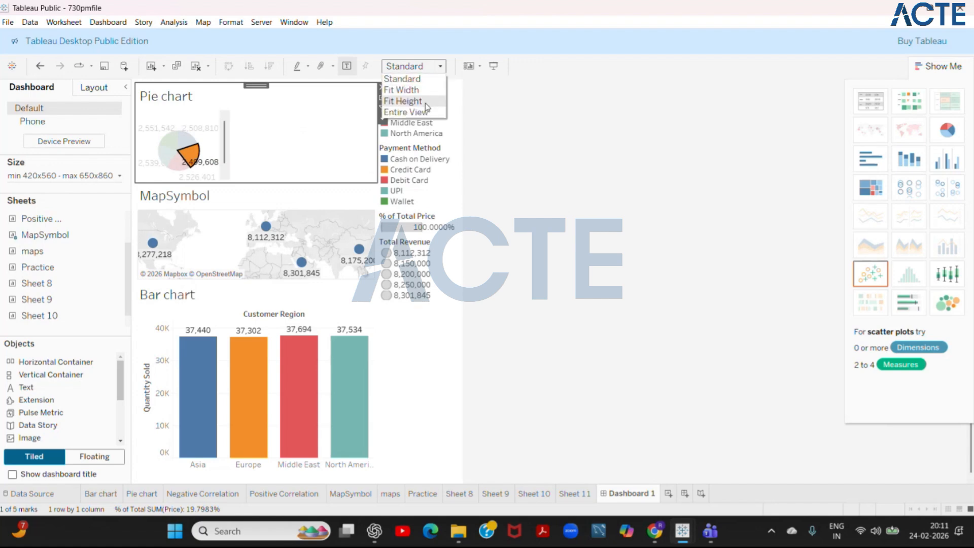
click(425, 102)
click(441, 66)
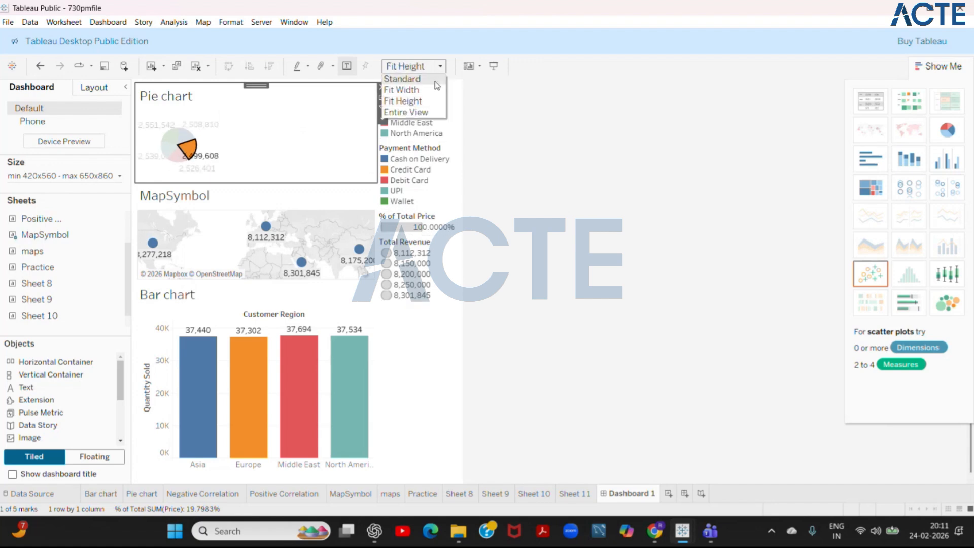
click(417, 112)
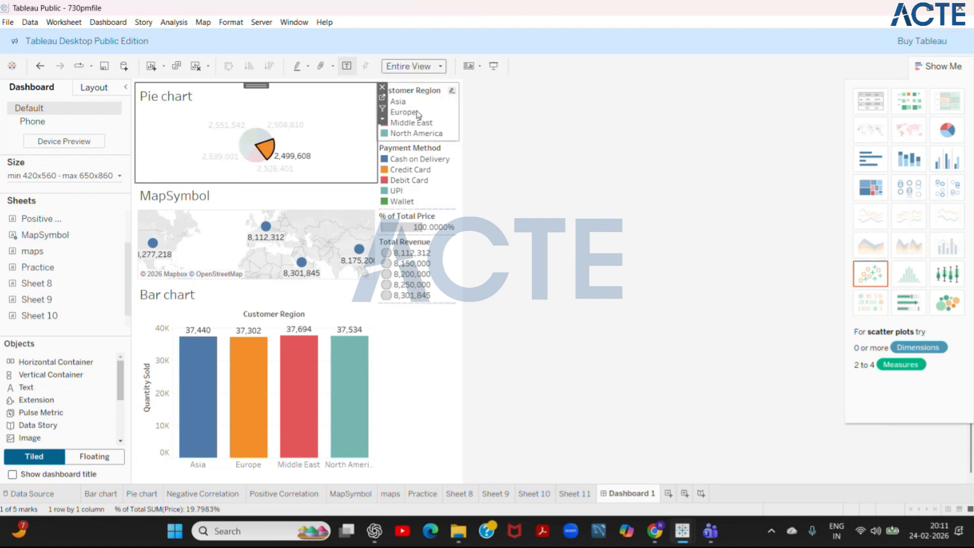
- Highlight single payment-method slices in the dashboard's pie chart, including Debit Card and Wallet, and examine the map and bar chart alongside
click(391, 324)
click(239, 172)
click(240, 201)
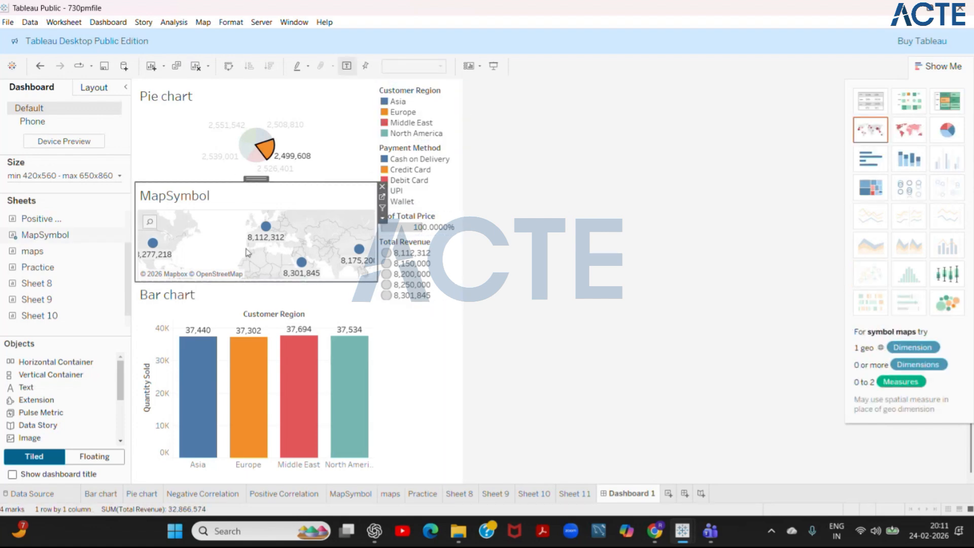
click(254, 162)
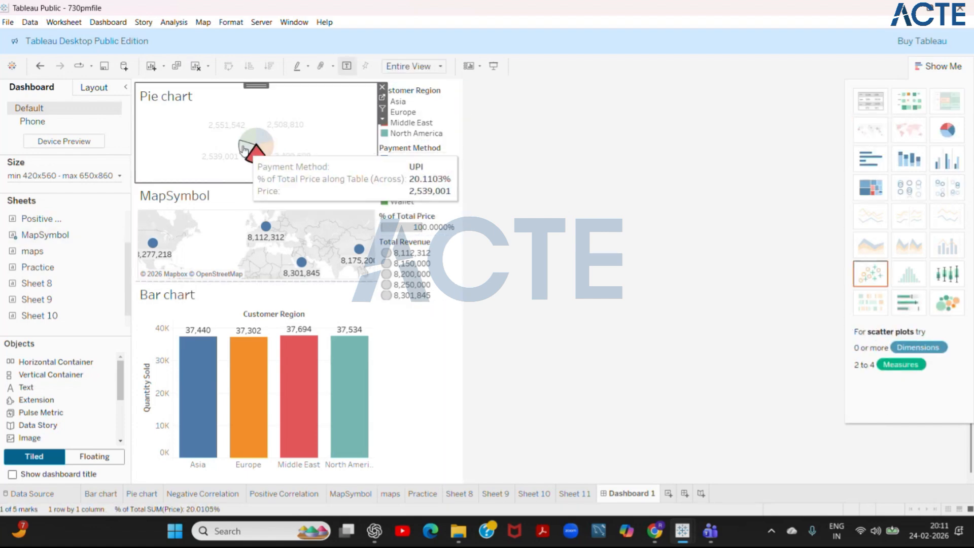
click(249, 152)
click(258, 142)
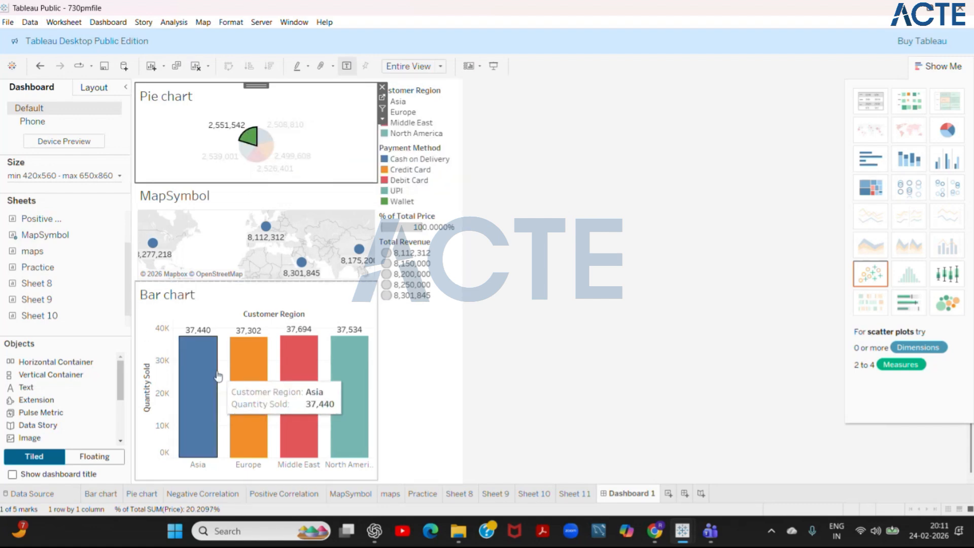
click(234, 232)
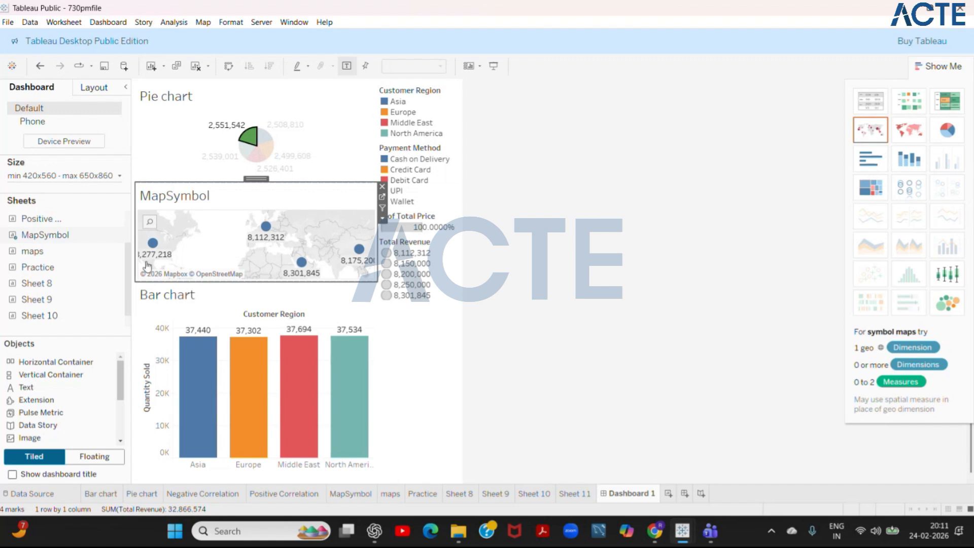
- Set the dashboard's minimum size to 620 px wide and 860 px high
mouse_move(16, 305)
mouse_move(83, 254)
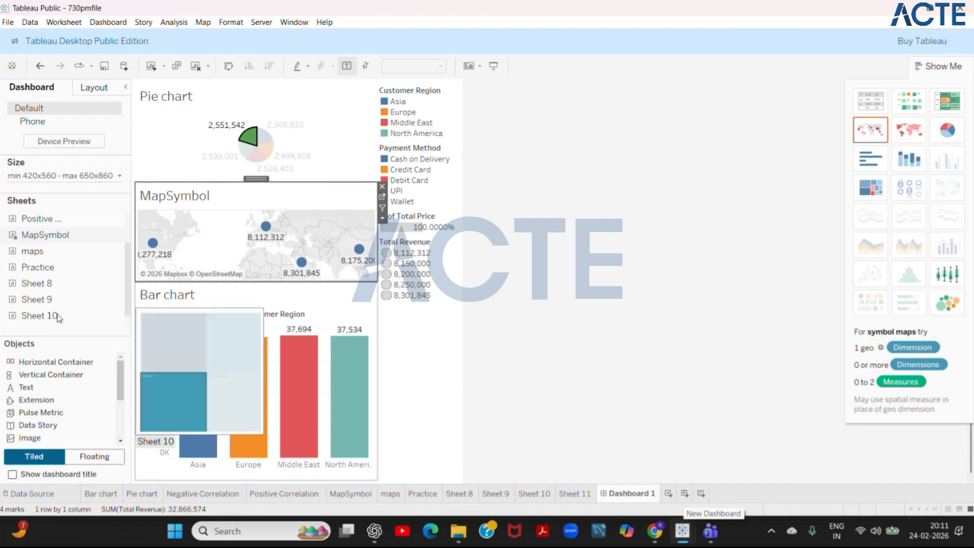
click(44, 181)
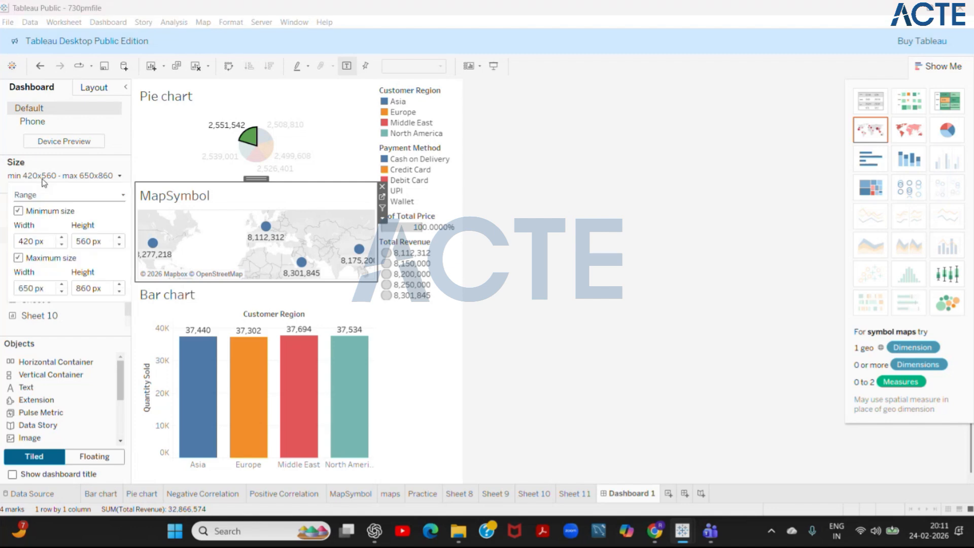
click(60, 237)
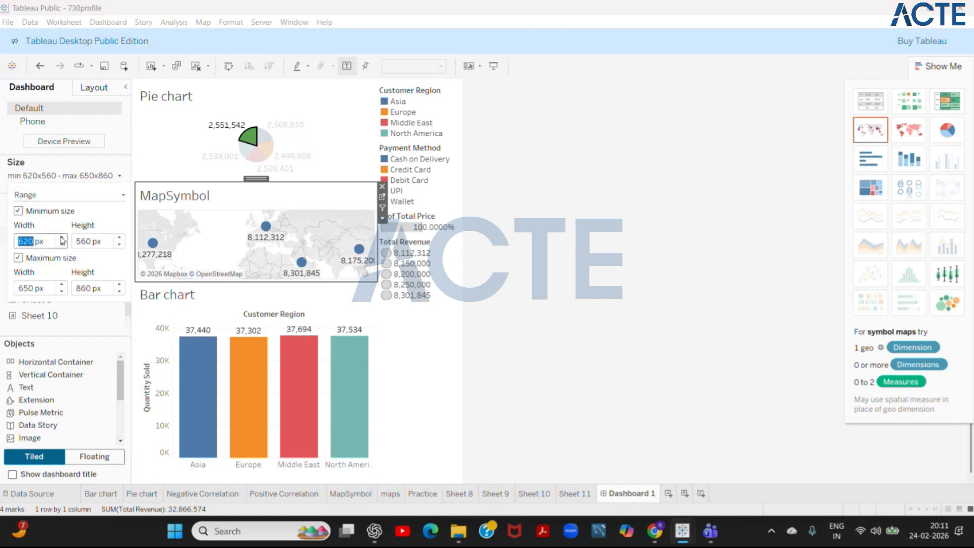
click(120, 238)
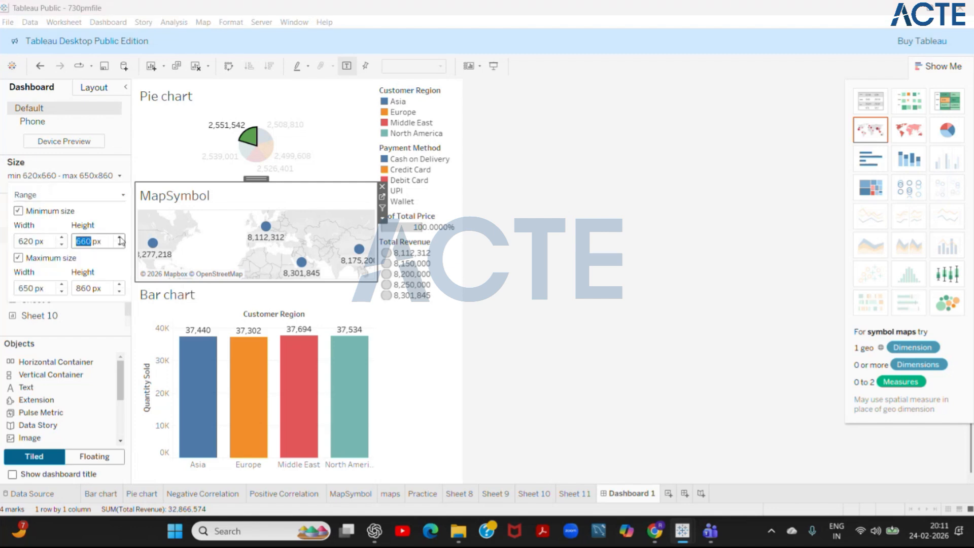
click(120, 238)
click(120, 238)
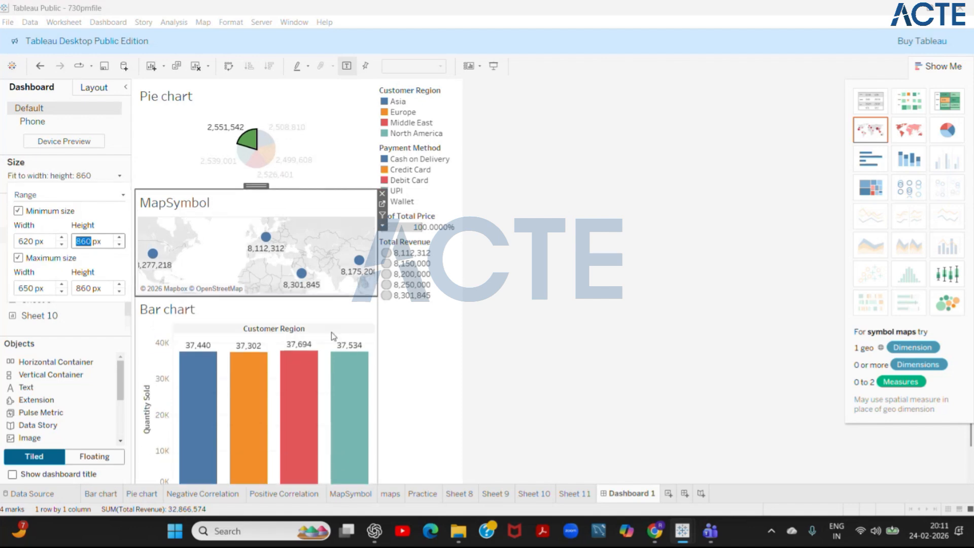
click(417, 285)
click(305, 250)
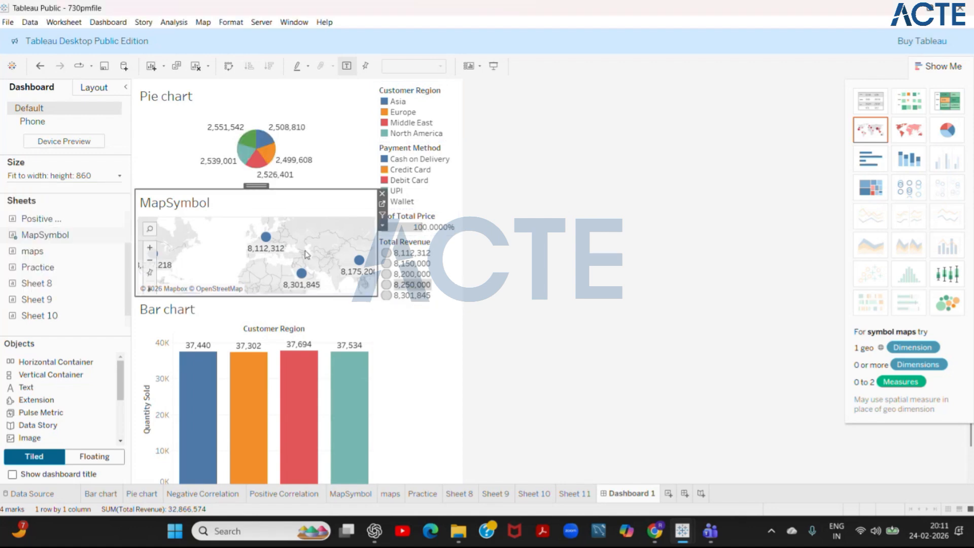
click(299, 174)
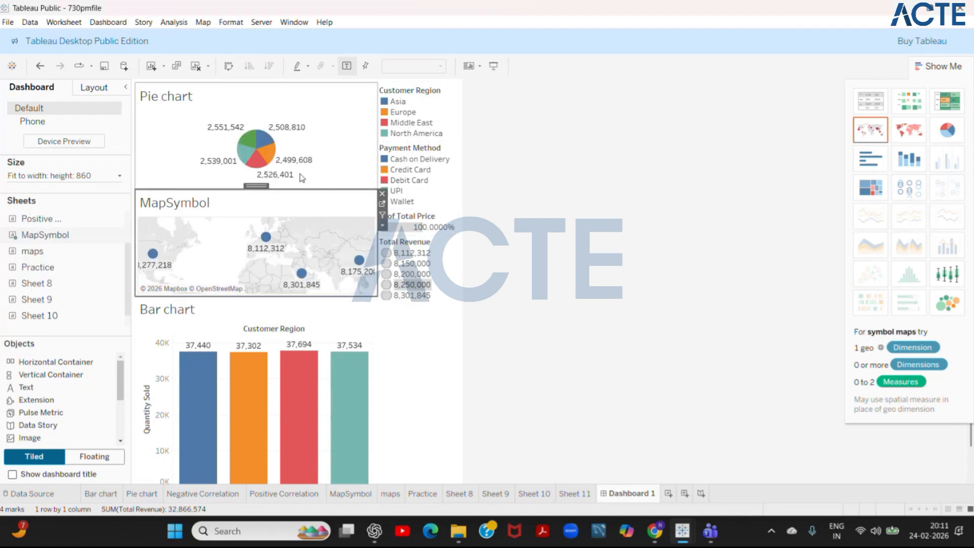
click(280, 272)
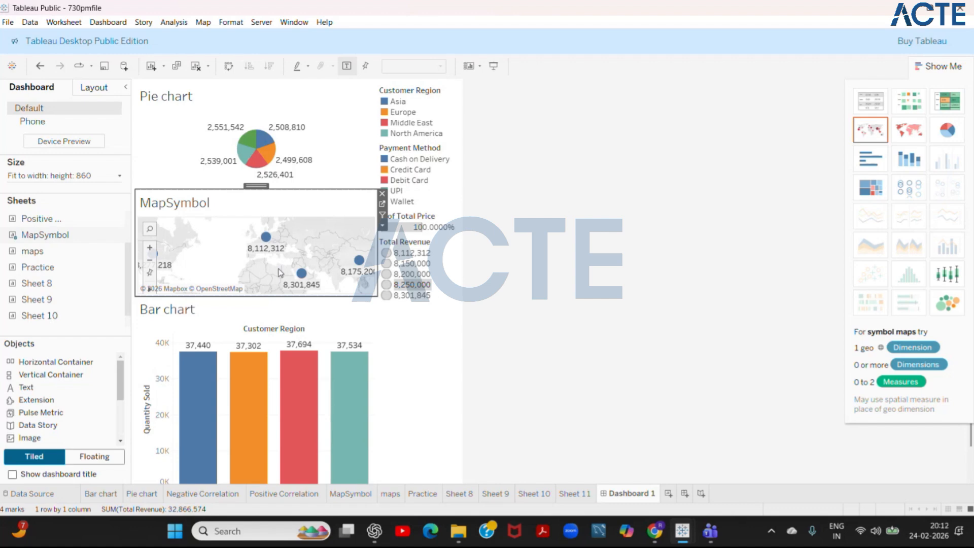
- On a new worksheet, chart the sum of Total Revenue as rows against the year of Order Date as columns
click(576, 493)
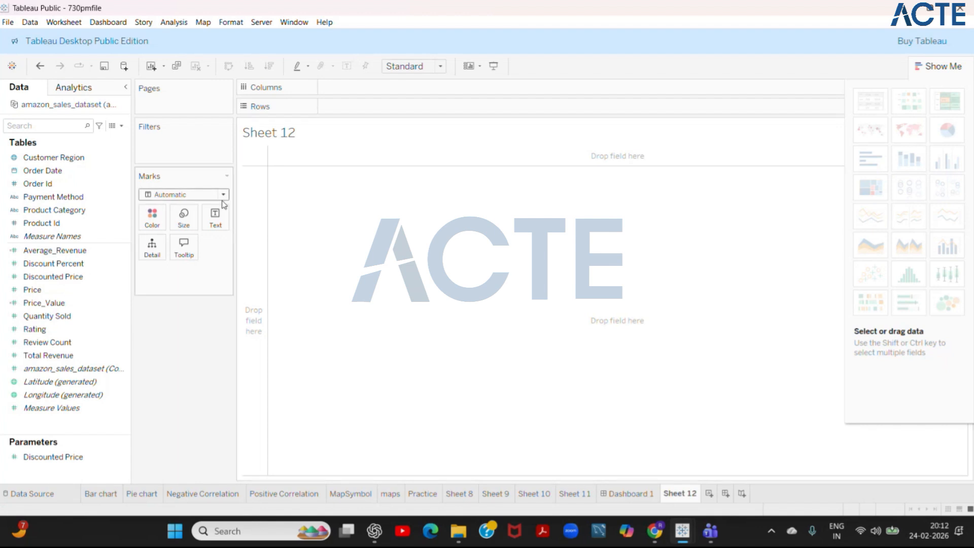
click(59, 208)
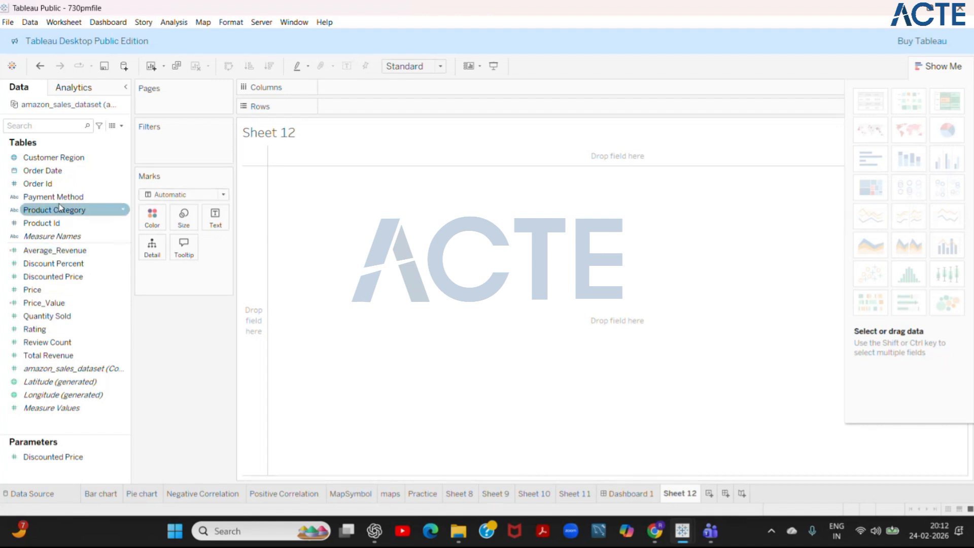
click(56, 171)
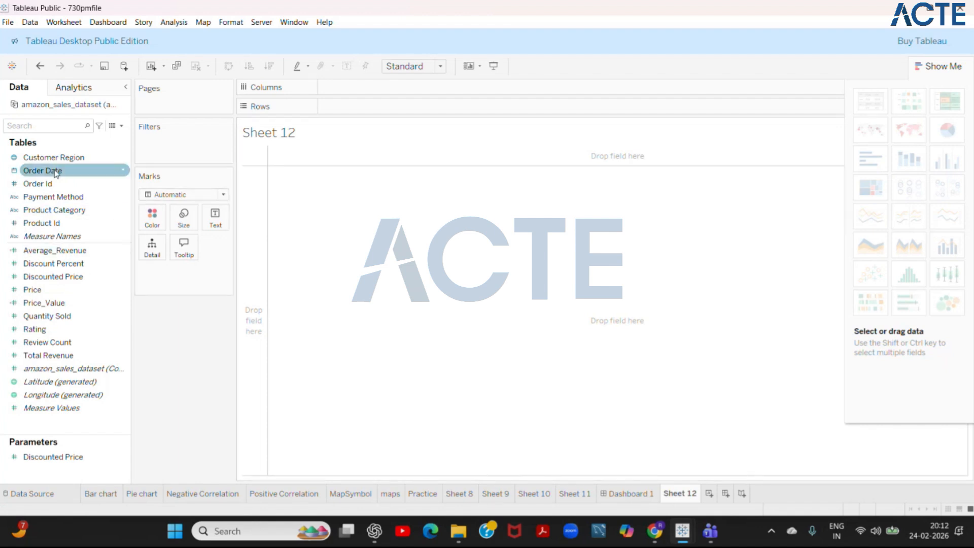
drag(56, 172, 355, 87)
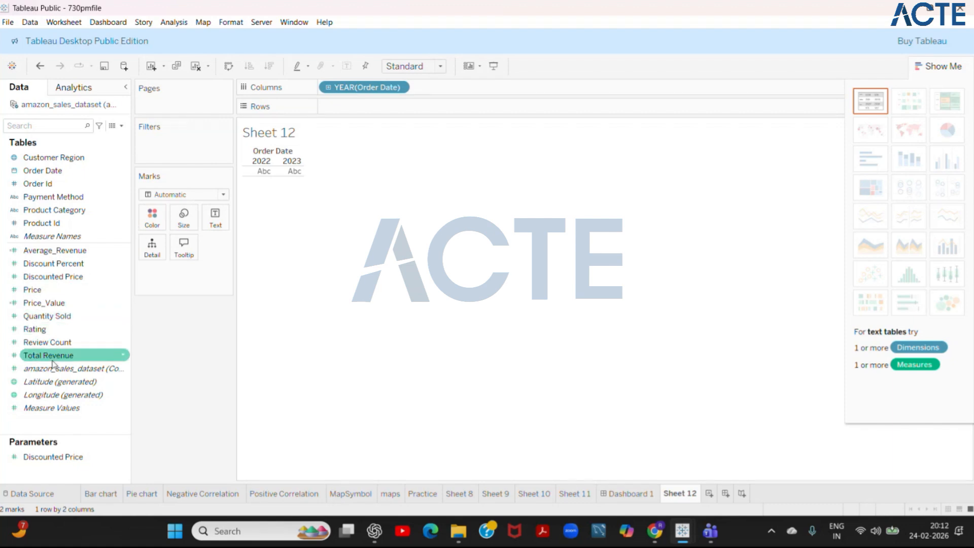
drag(53, 363, 365, 113)
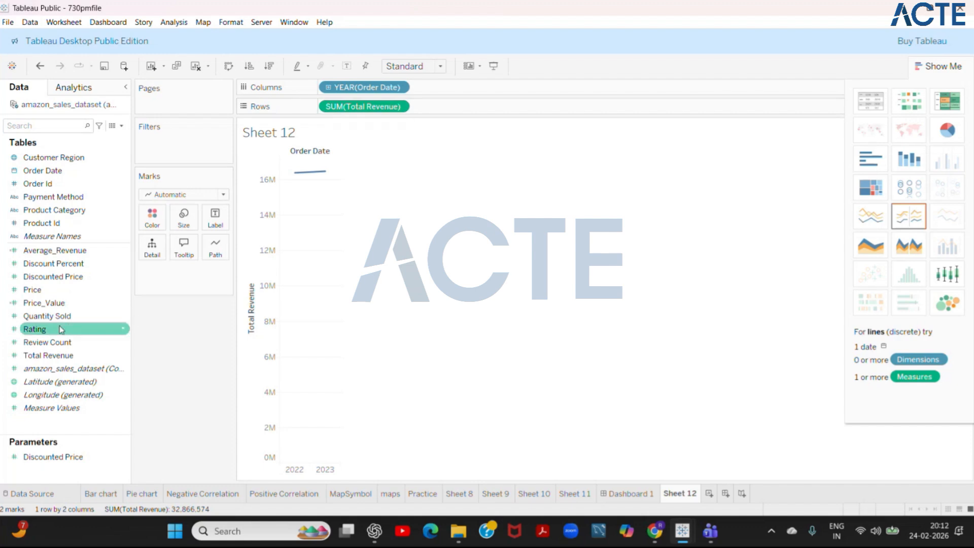
- Add the sum of Price to the rows after Total Revenue and combine both measures in a dual-axis chart
drag(49, 294, 451, 109)
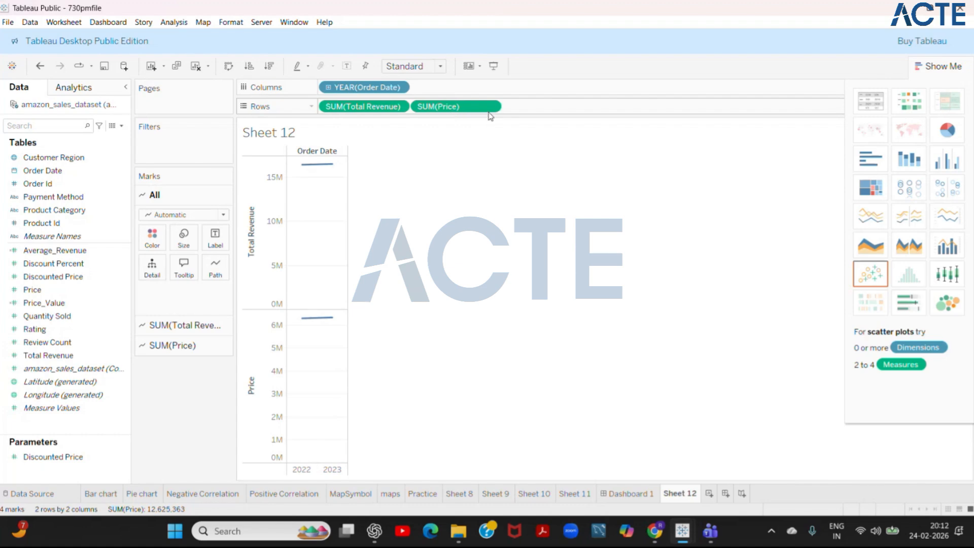
click(490, 107)
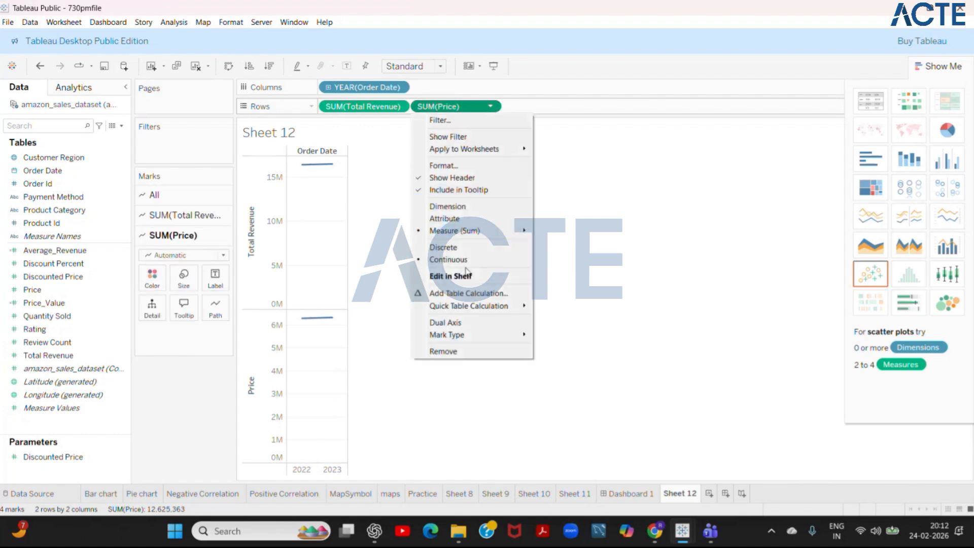
click(461, 327)
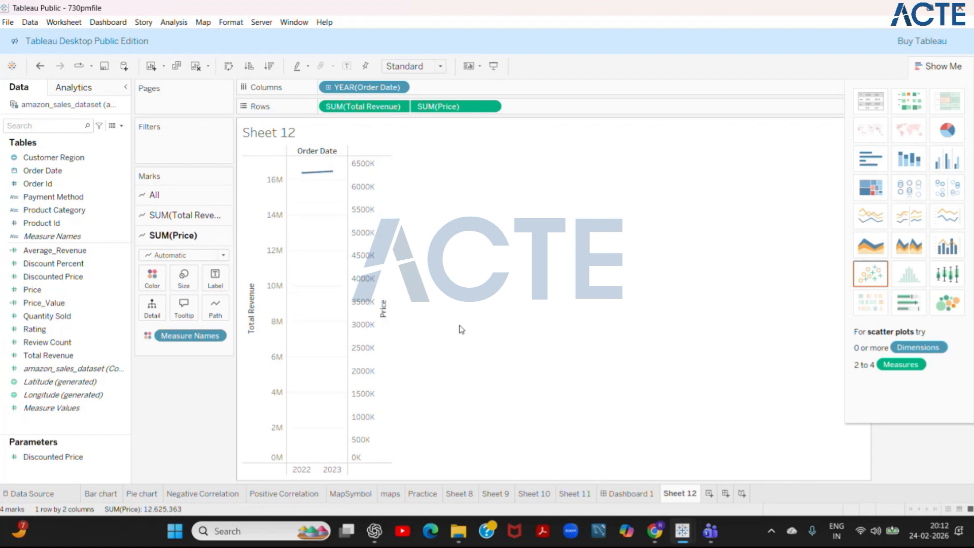
- Drill the Order Date columns down from year to quarter, month and day
click(328, 88)
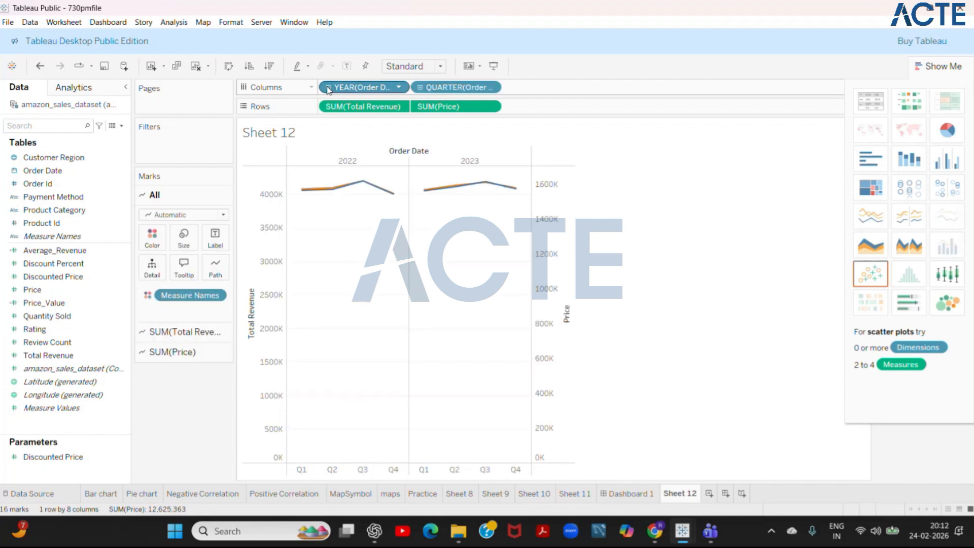
click(418, 90)
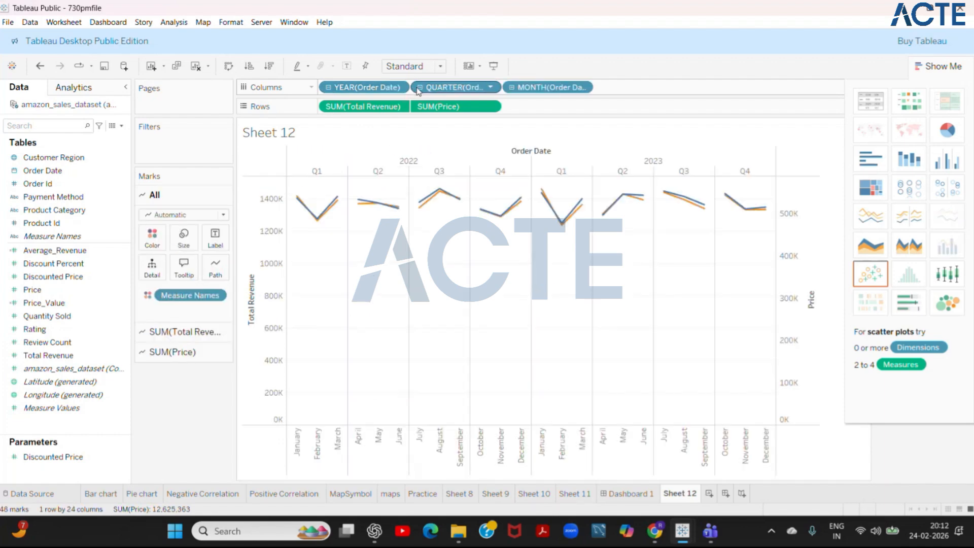
click(511, 90)
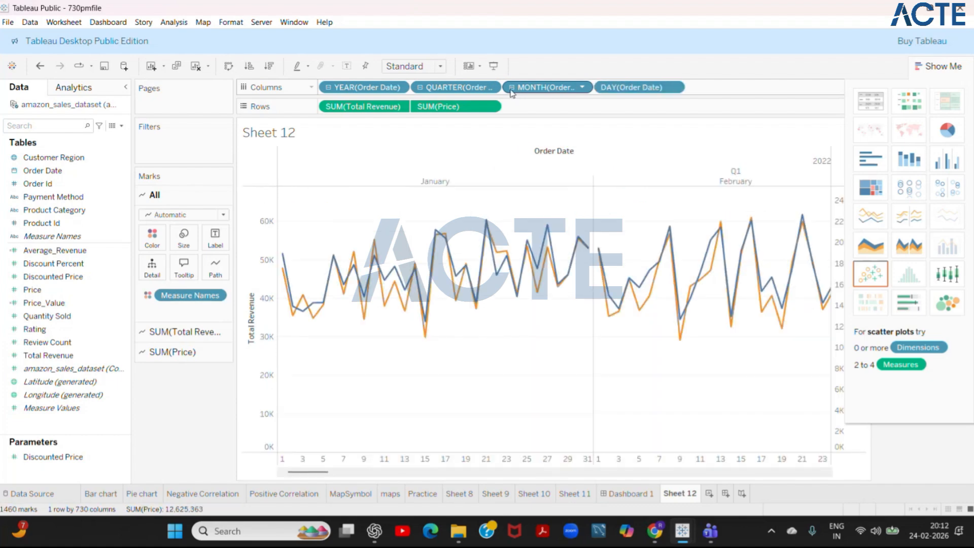
- Add the day of Order Date to the marks as detail, and convert the month column to the continuous month-and-year date value
drag(629, 91, 316, 197)
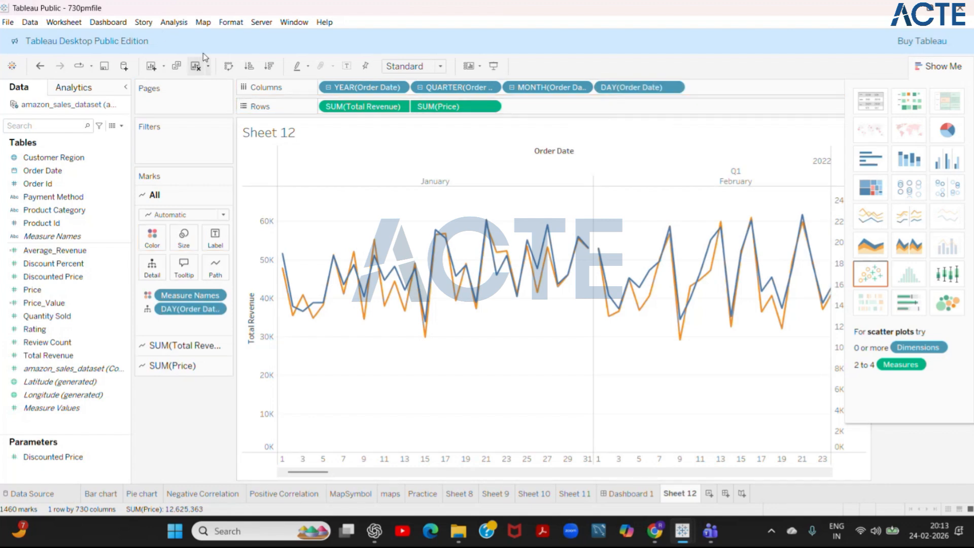
click(177, 25)
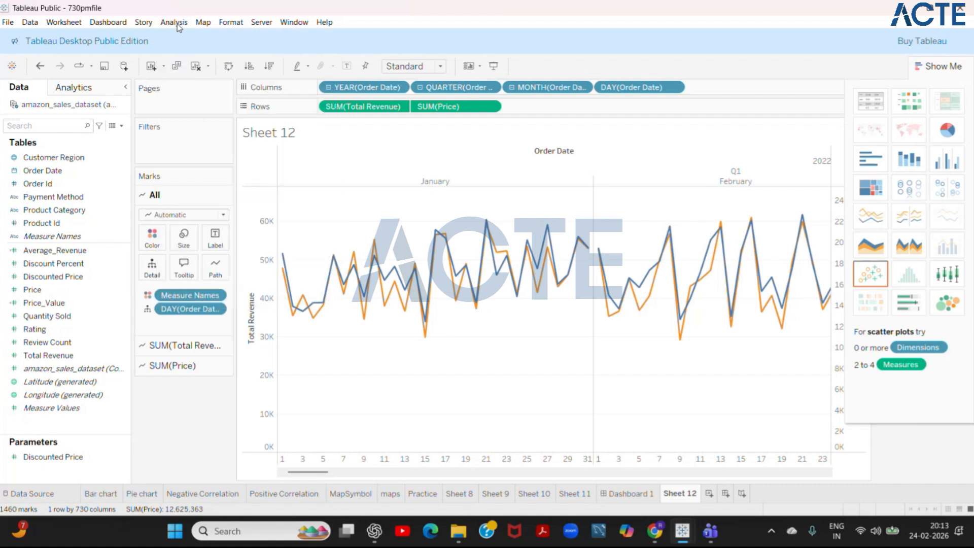
right_click(543, 90)
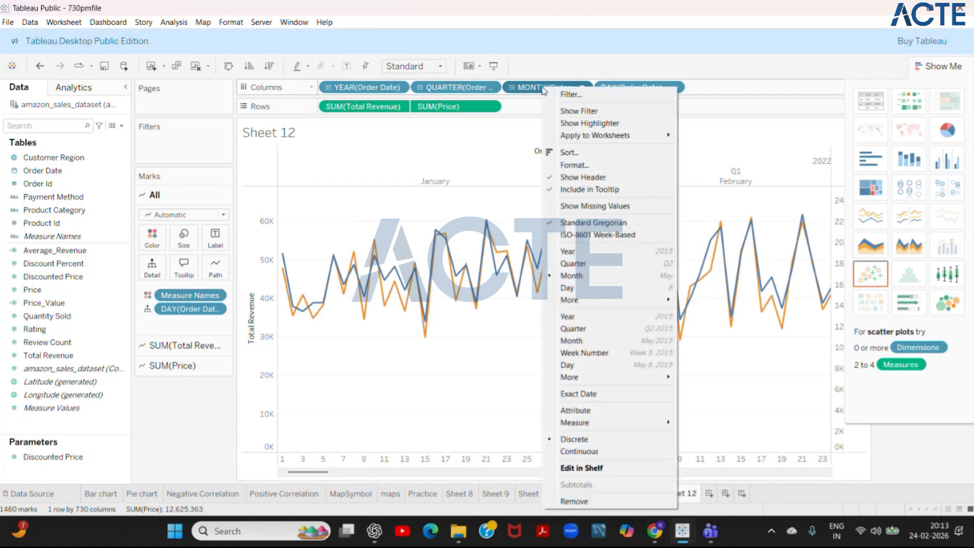
click(579, 341)
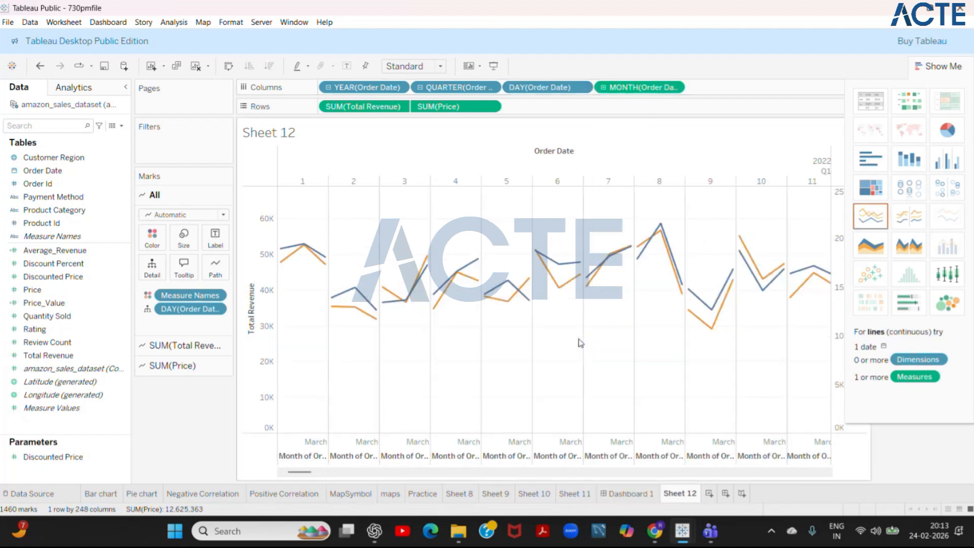
- Remove the day and quarter of Order Date from the columns, keeping the year and the continuous month
drag(552, 87, 113, 142)
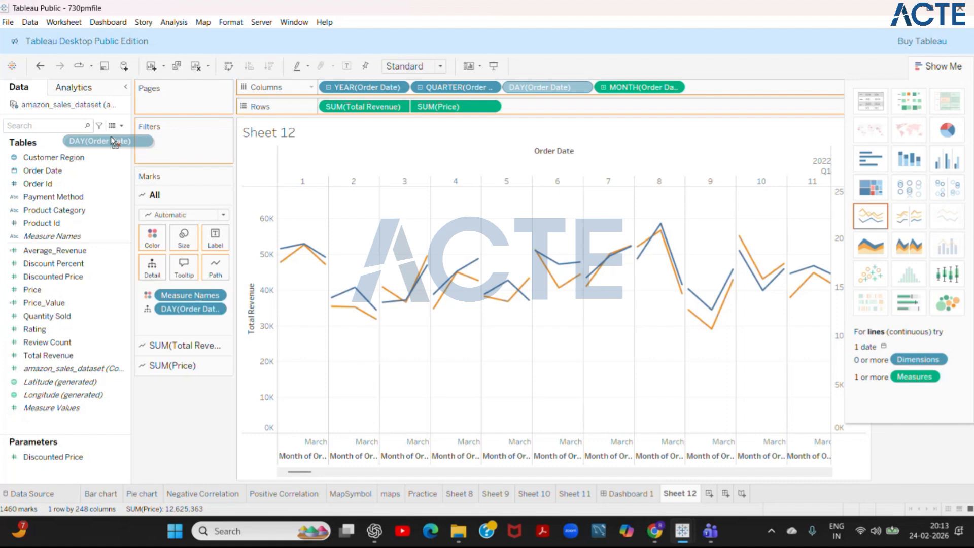
drag(113, 142, 113, 142)
drag(443, 88, 102, 148)
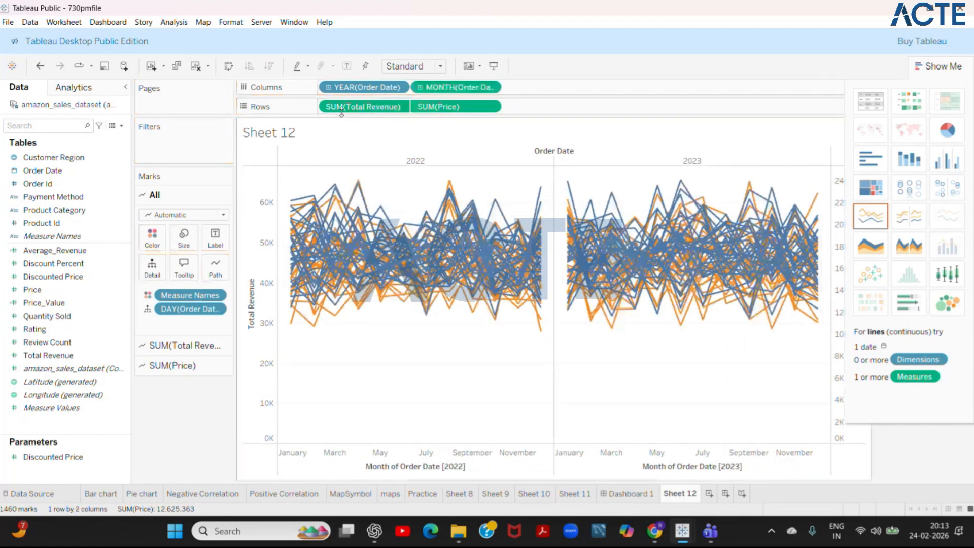
- Remove the year of Order Date from the columns and hide the chart-type suggestions
drag(366, 87, 77, 141)
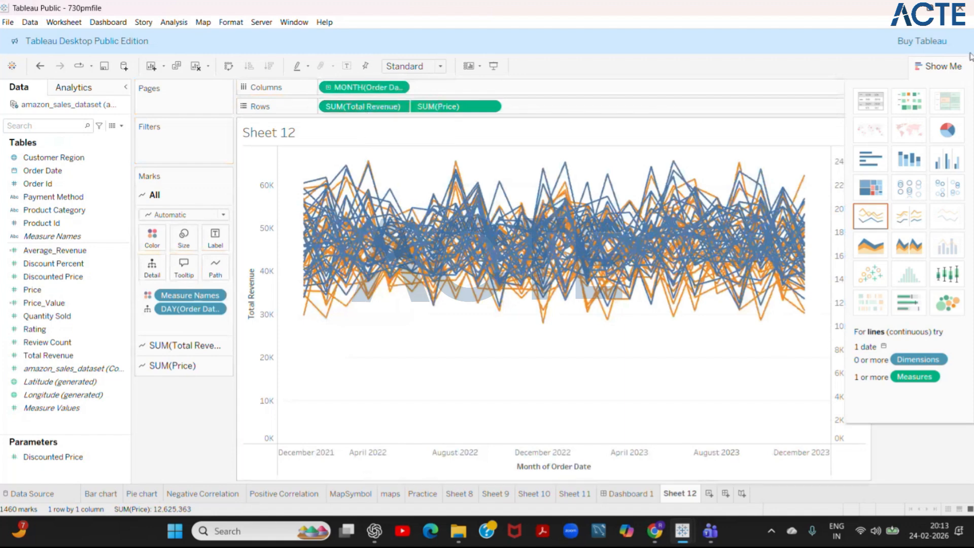
click(941, 66)
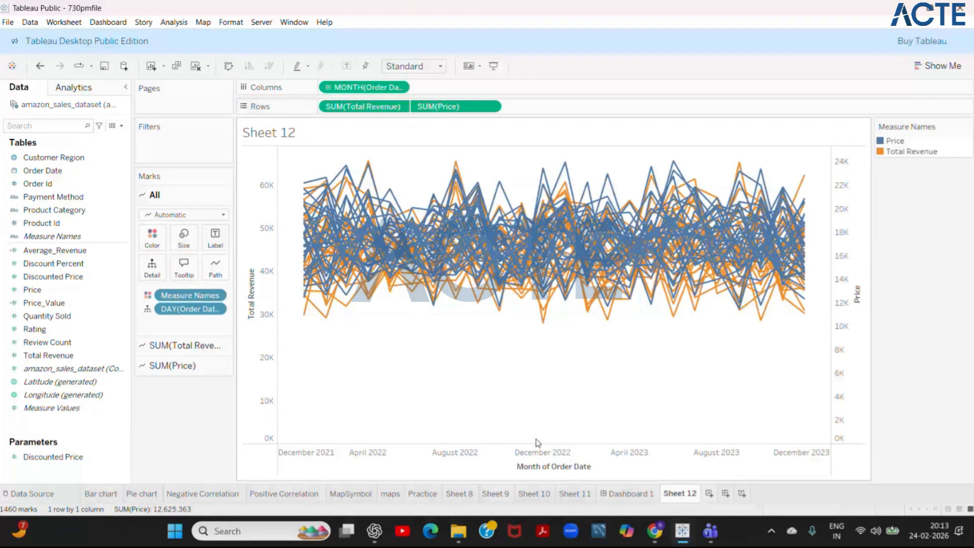
- Try the Entire View fit on the chart, restore the Standard fit, and enlarge the month axis area below the plot
click(491, 107)
click(489, 108)
click(441, 67)
click(416, 115)
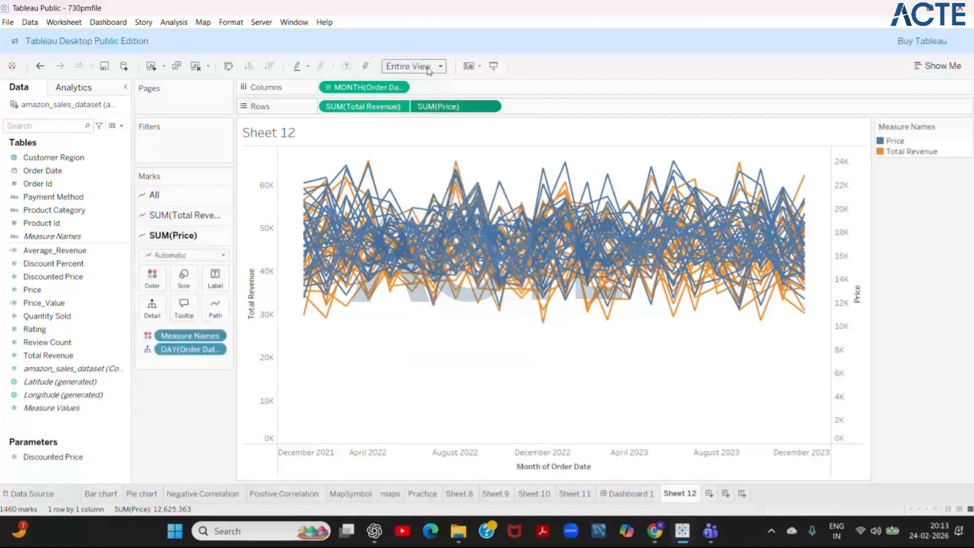
click(439, 68)
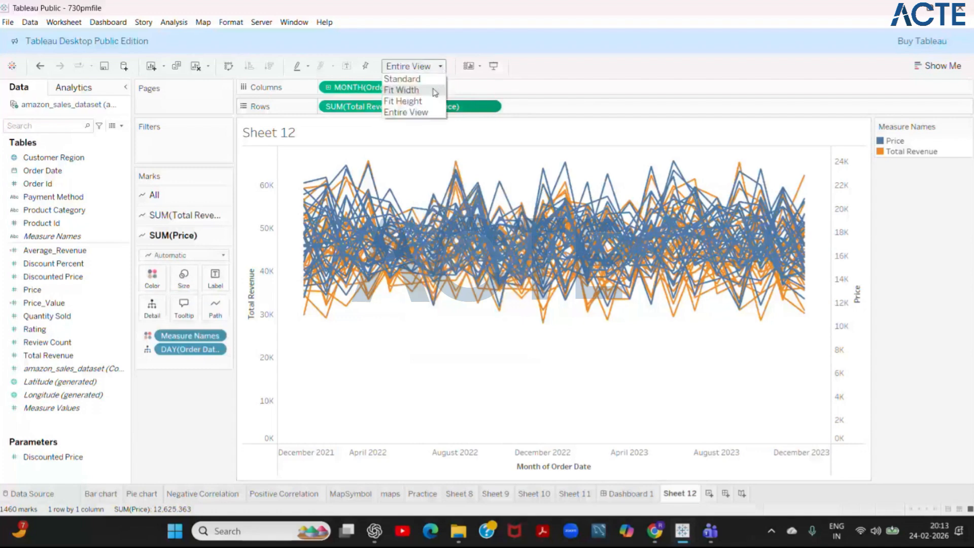
click(429, 79)
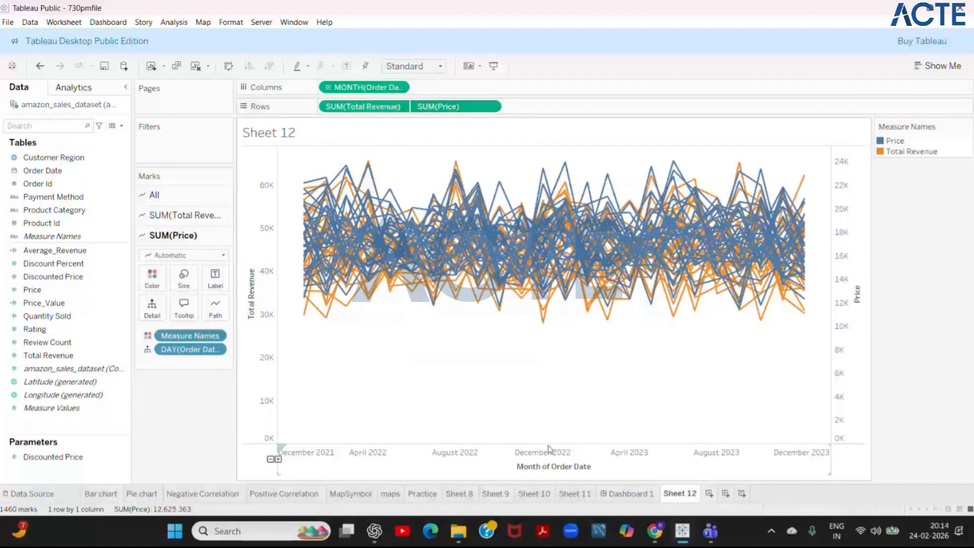
drag(548, 446, 535, 389)
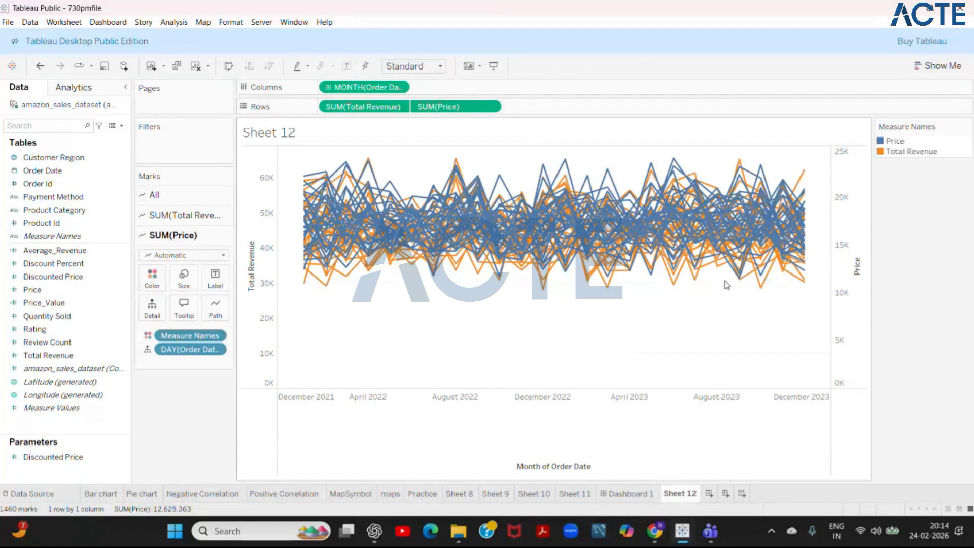
- Examine the Total Revenue field's options, its mark color settings and a single Price line in the chart
click(398, 106)
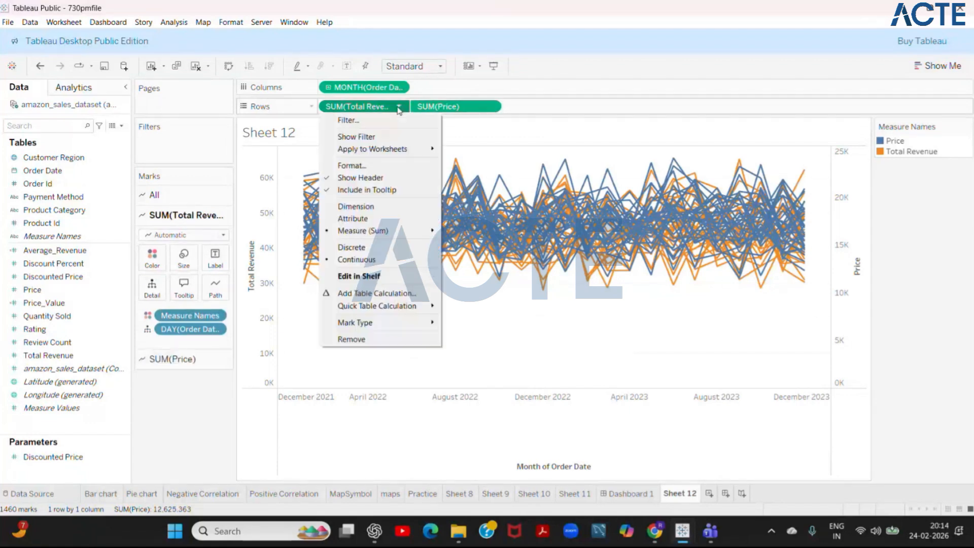
click(502, 107)
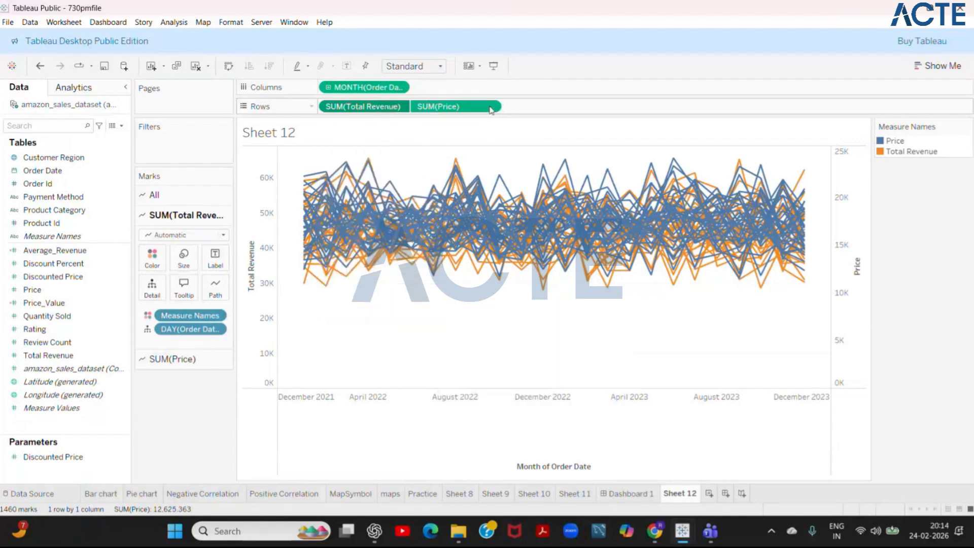
click(487, 108)
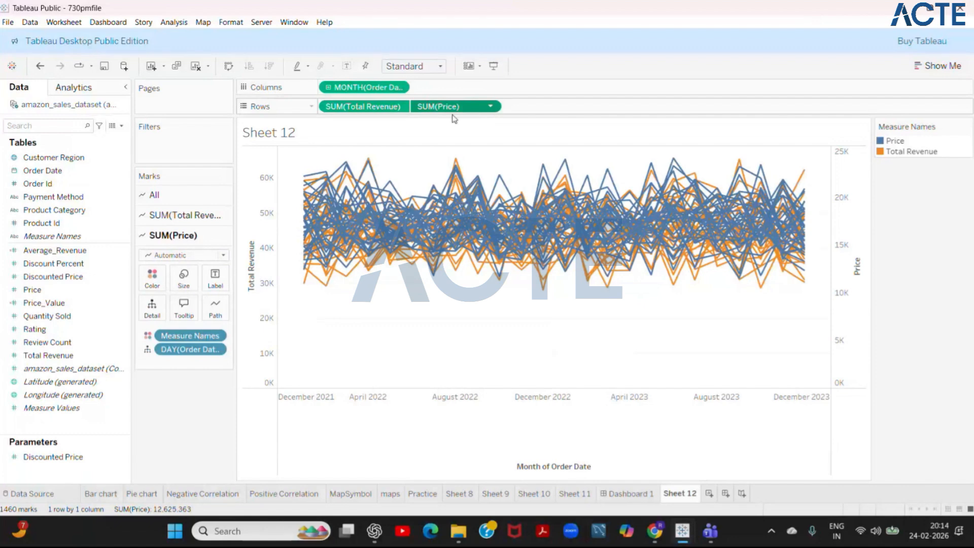
click(175, 215)
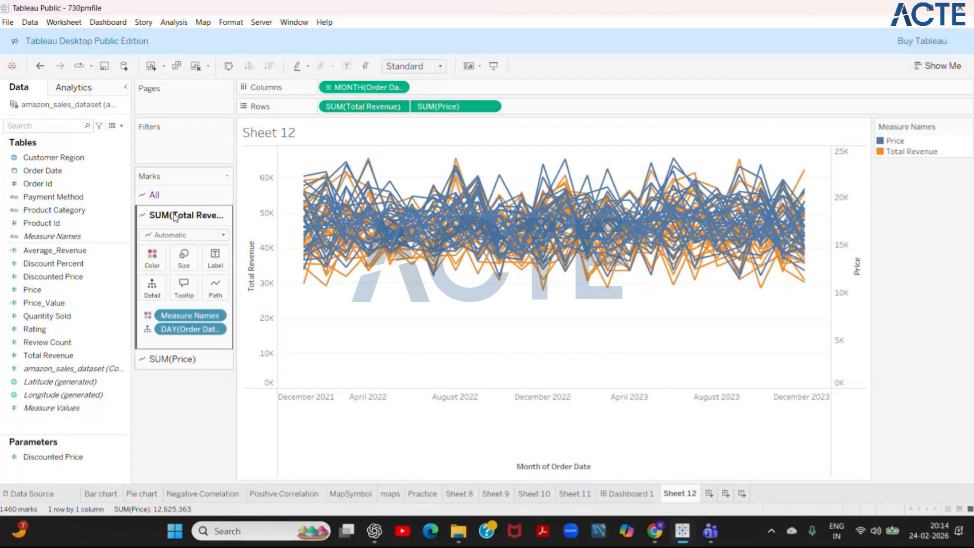
click(152, 264)
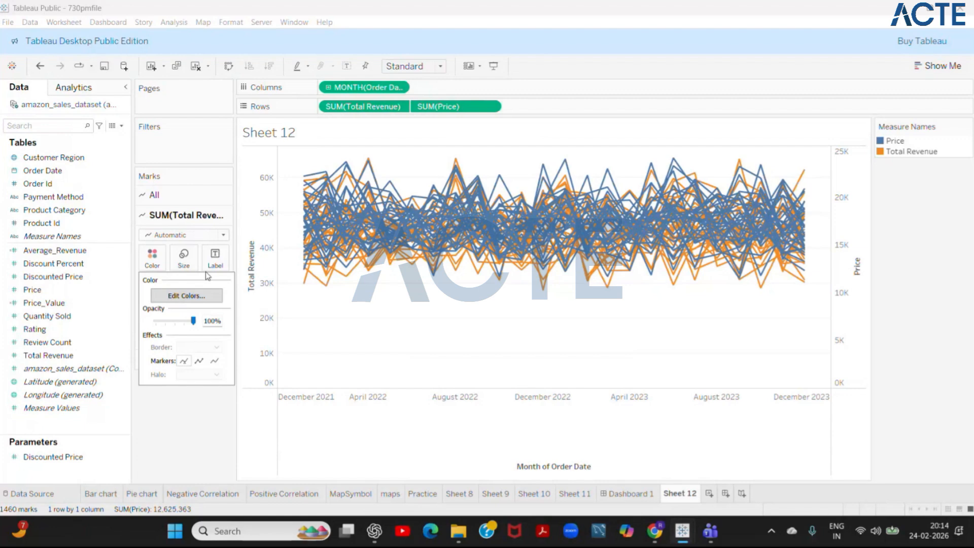
click(265, 213)
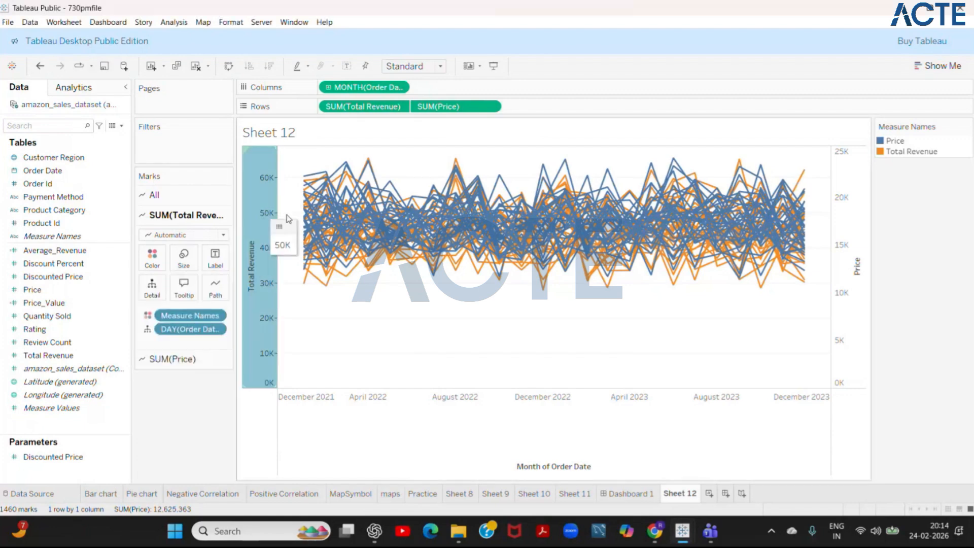
click(304, 227)
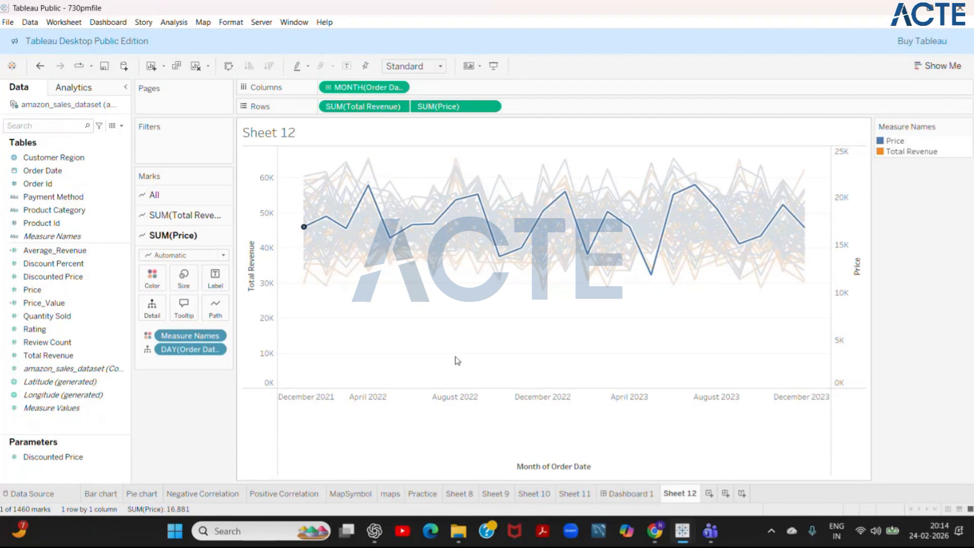
mouse_move(362, 255)
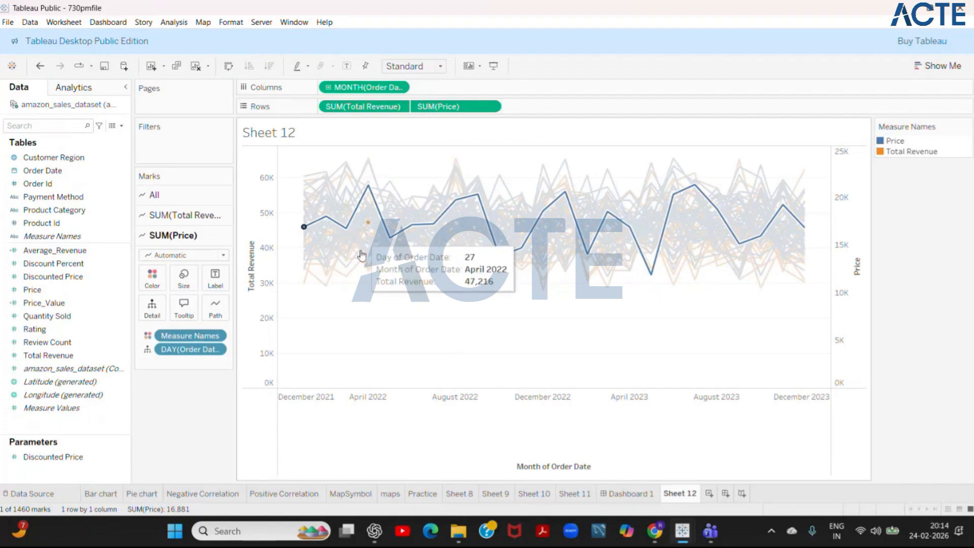
click(371, 364)
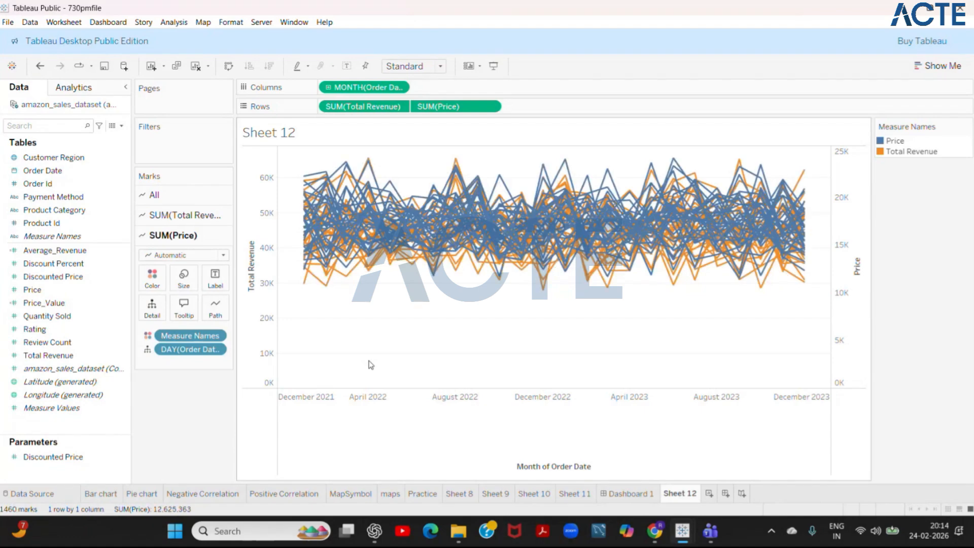
mouse_move(361, 244)
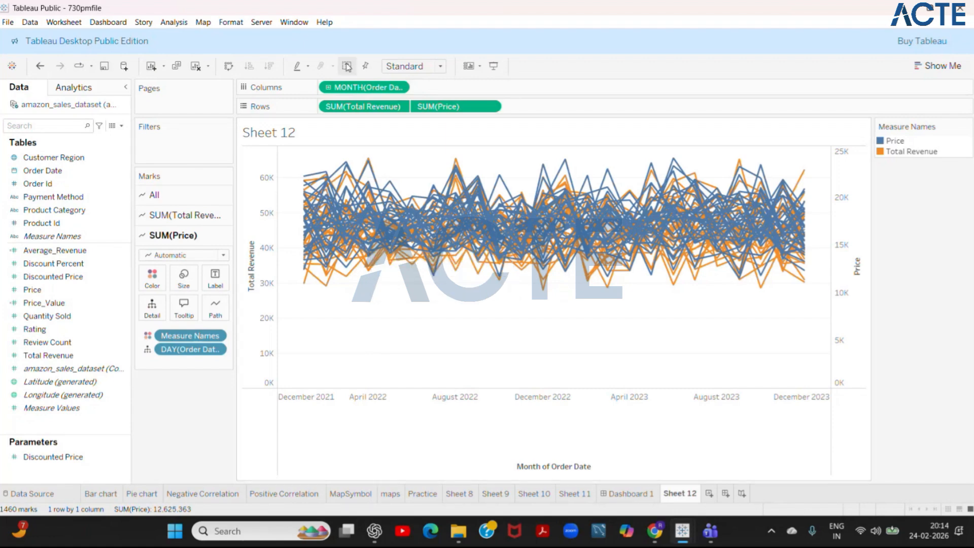
- Drill the month of Order Date in the columns down to day, and convert the day detail on all marks to the continuous month
click(328, 90)
click(328, 89)
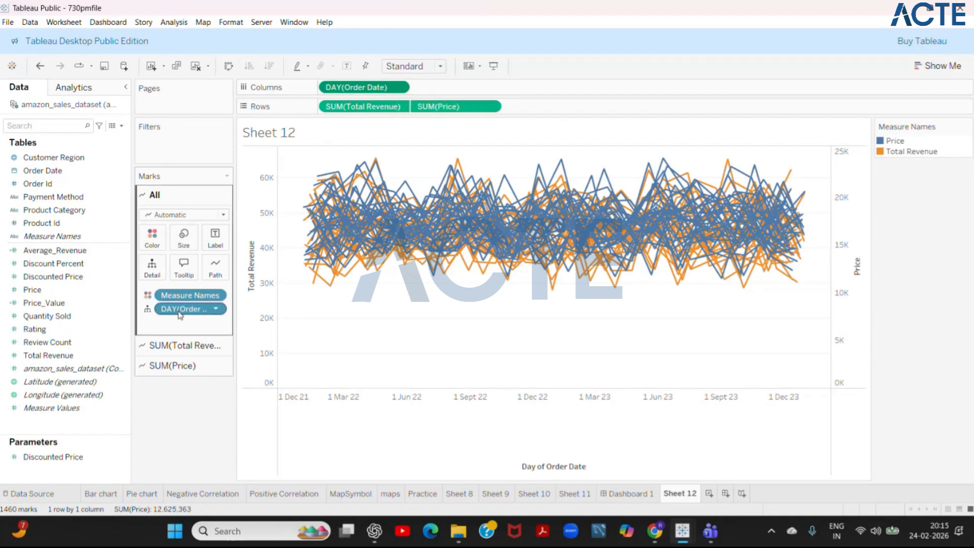
click(219, 312)
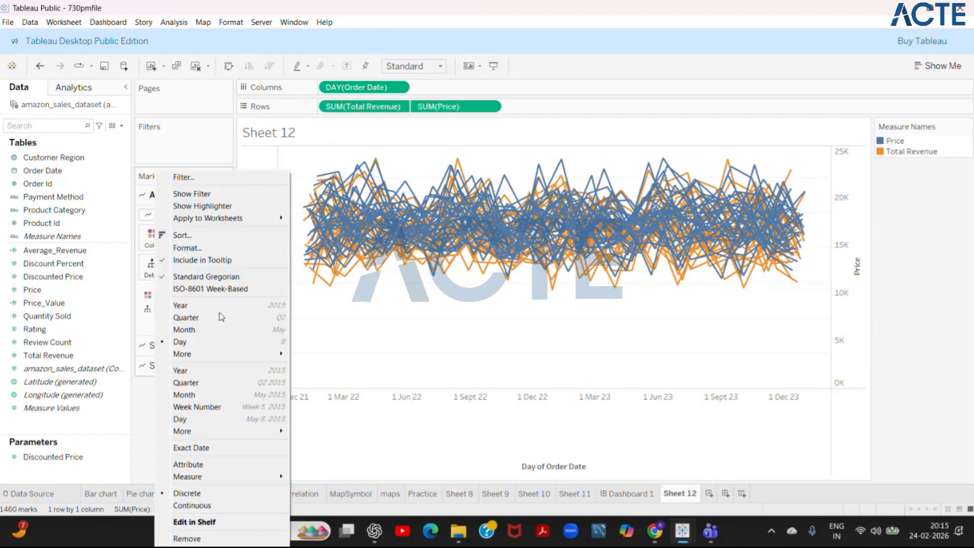
click(200, 399)
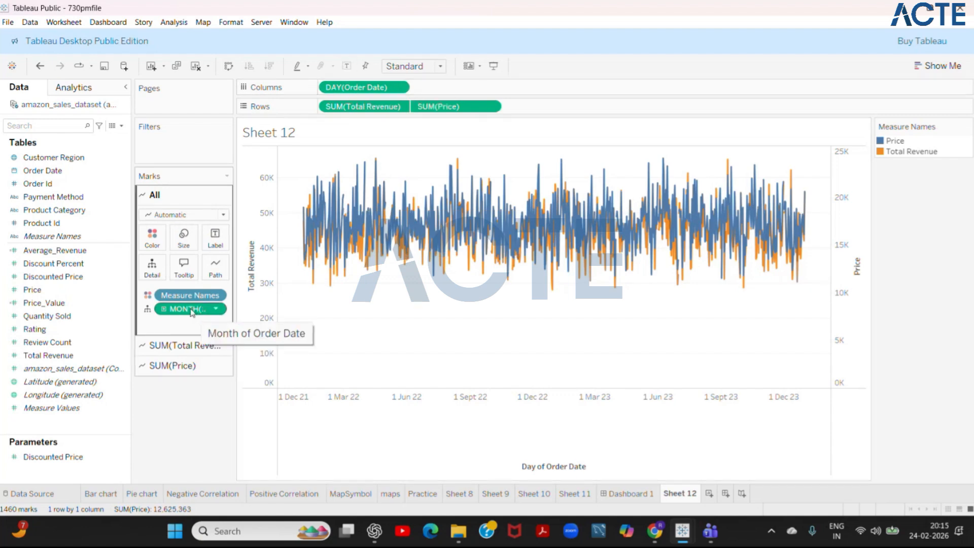
- Move the continuous month of Order Date from the marks detail to the columns, and remove the day from the columns
drag(192, 312, 461, 93)
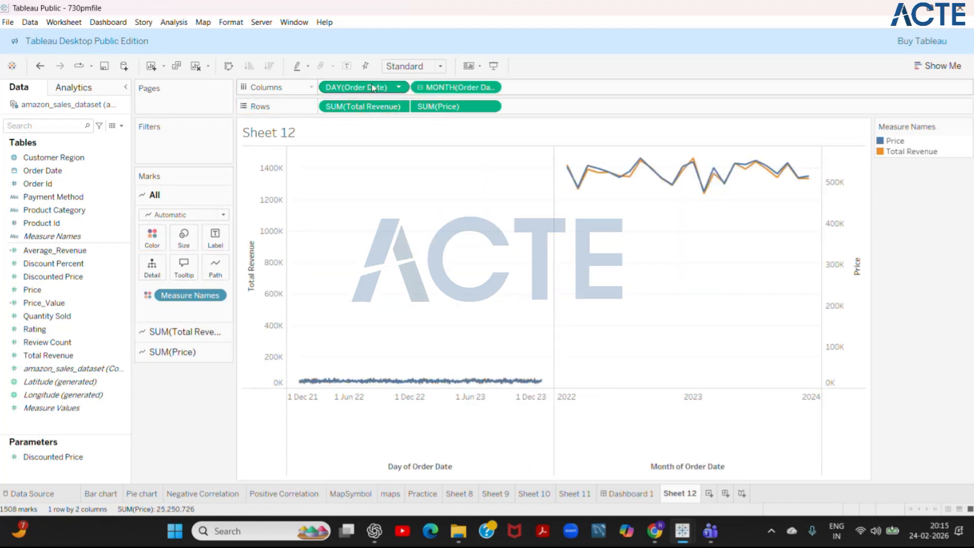
drag(374, 88, 99, 133)
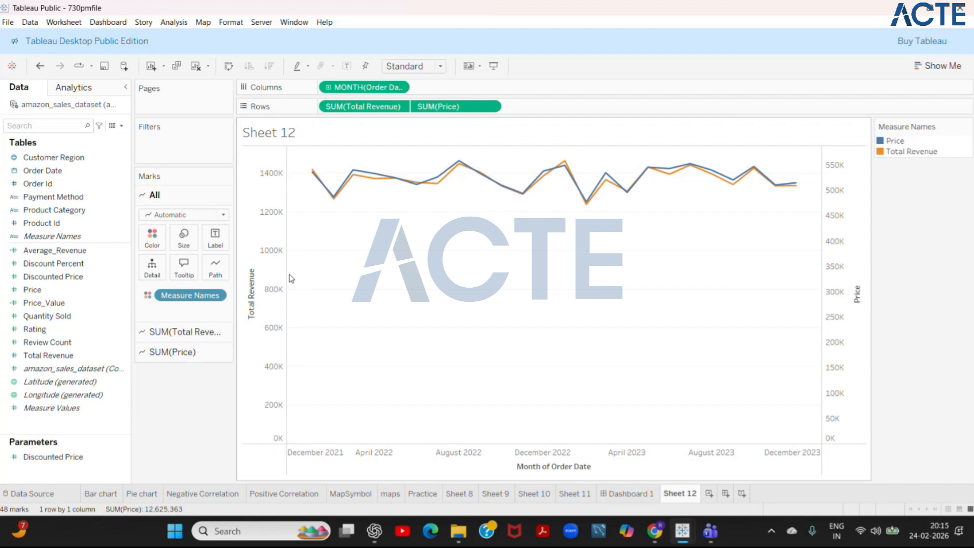
mouse_move(321, 182)
mouse_move(352, 173)
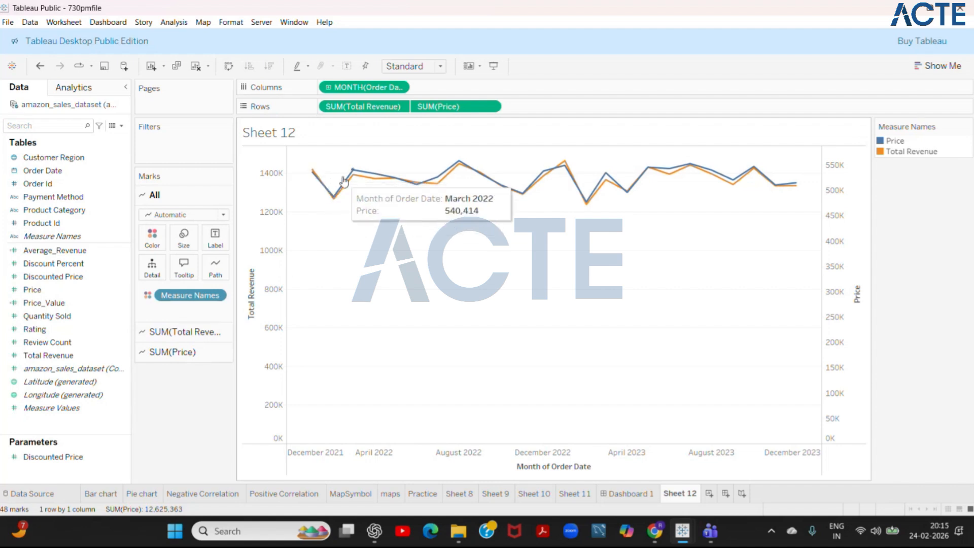
mouse_move(404, 182)
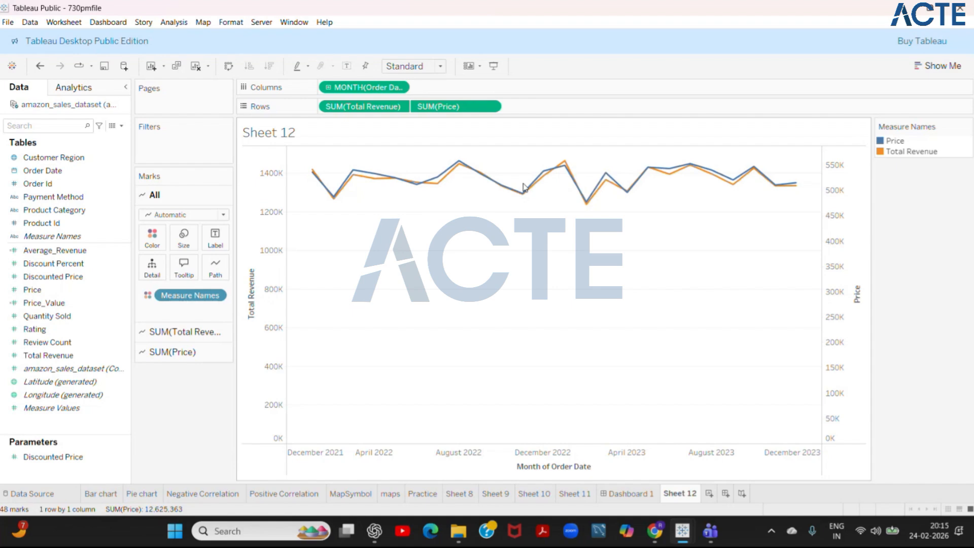
mouse_move(706, 173)
mouse_move(565, 170)
- Add a forecast from the analytics models to the Total Revenue and Price line chart
click(74, 88)
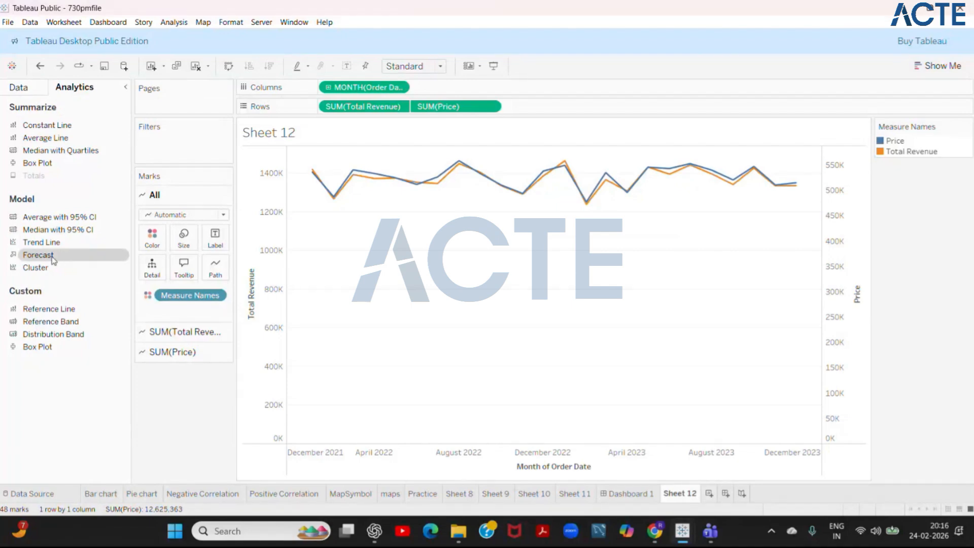
drag(53, 259, 344, 167)
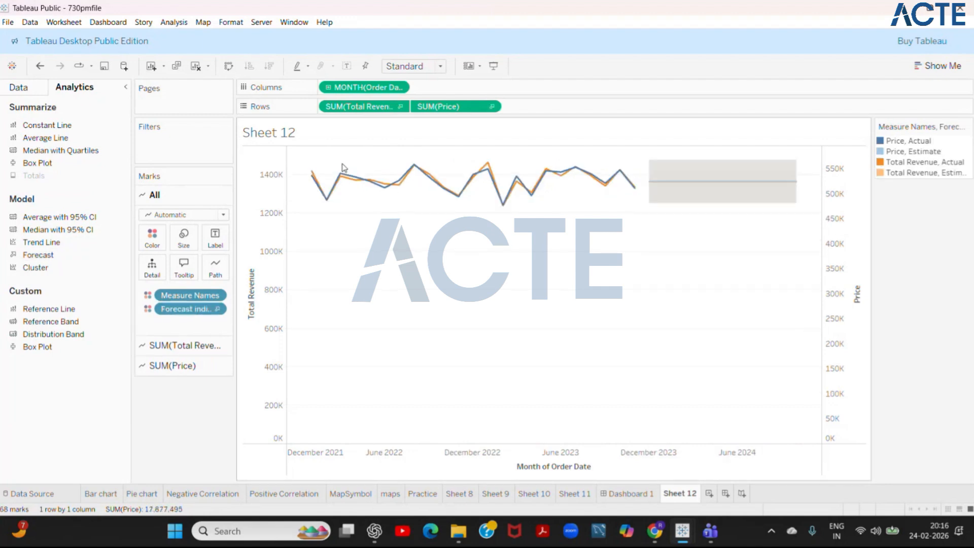
mouse_move(659, 189)
mouse_move(682, 531)
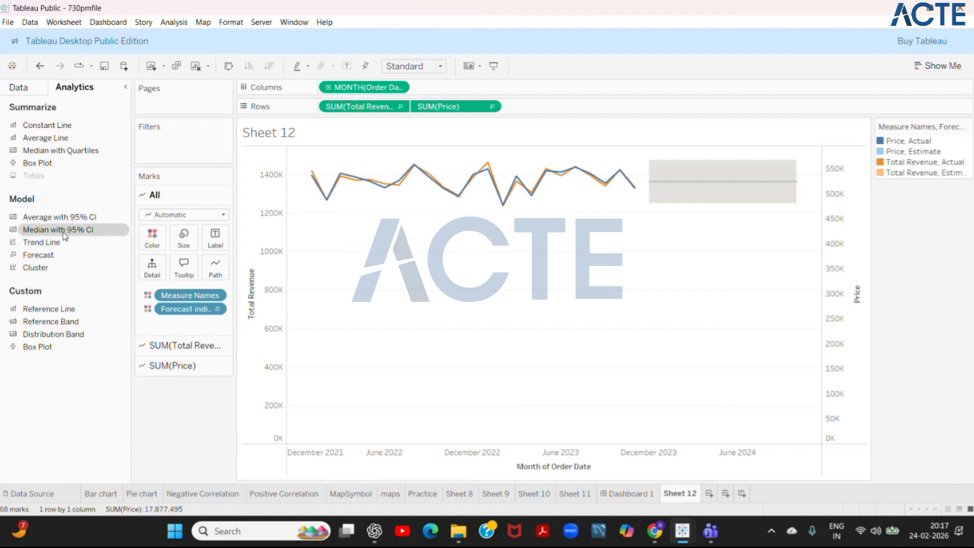
- Add median lines with 95% confidence intervals to the forecast chart for both measures
drag(65, 234, 359, 171)
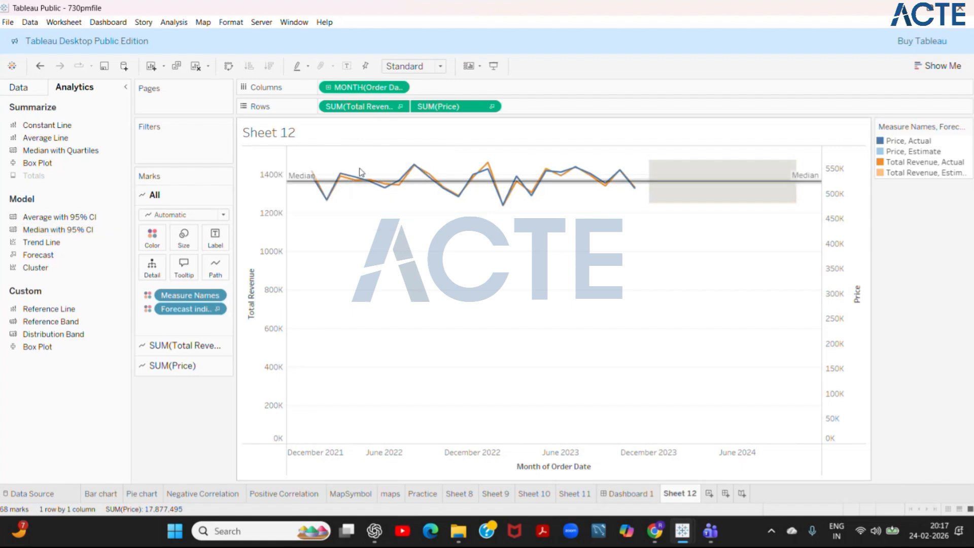
mouse_move(299, 187)
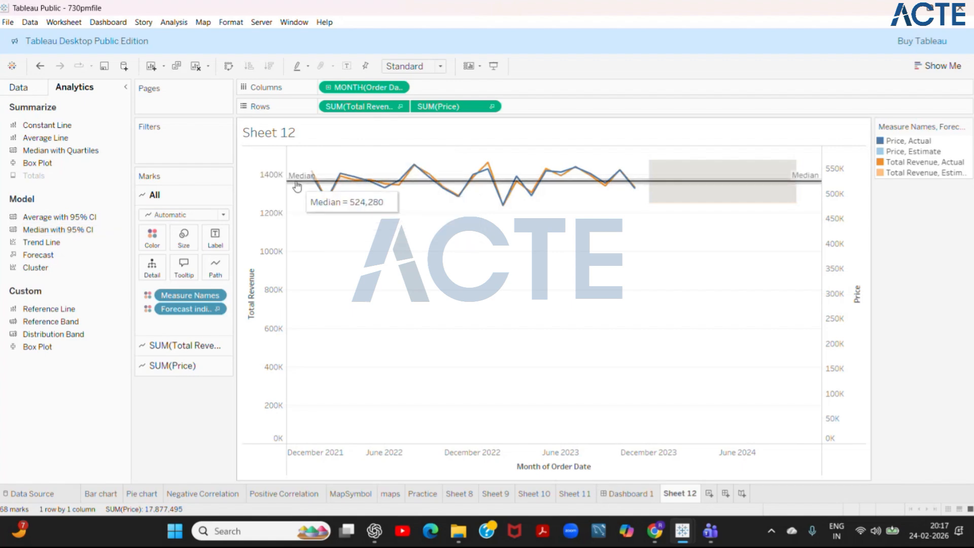
mouse_move(358, 186)
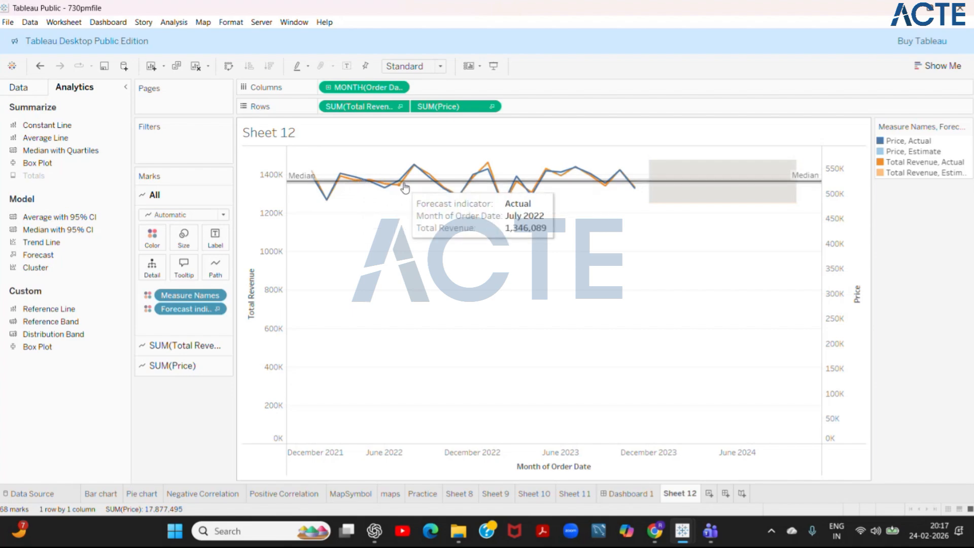
mouse_move(421, 187)
mouse_move(458, 184)
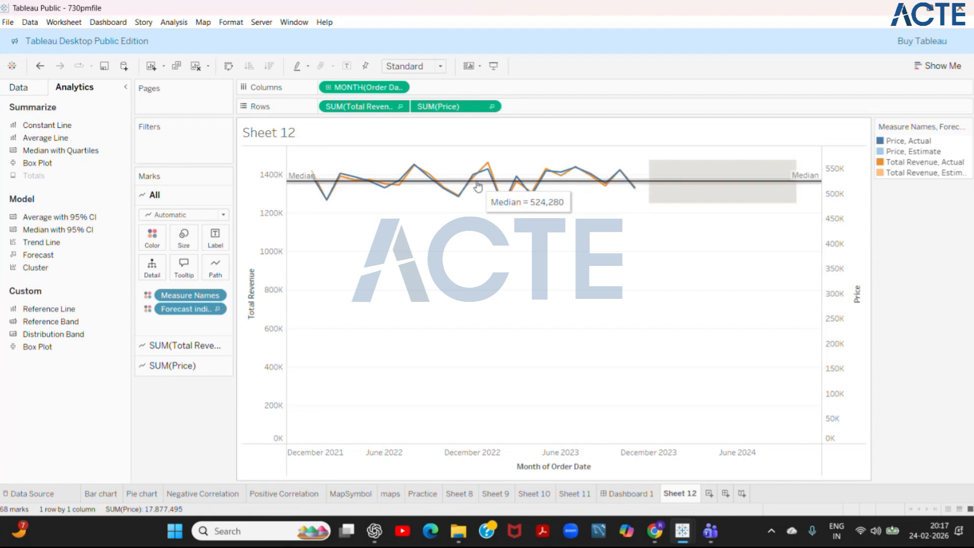
mouse_move(488, 186)
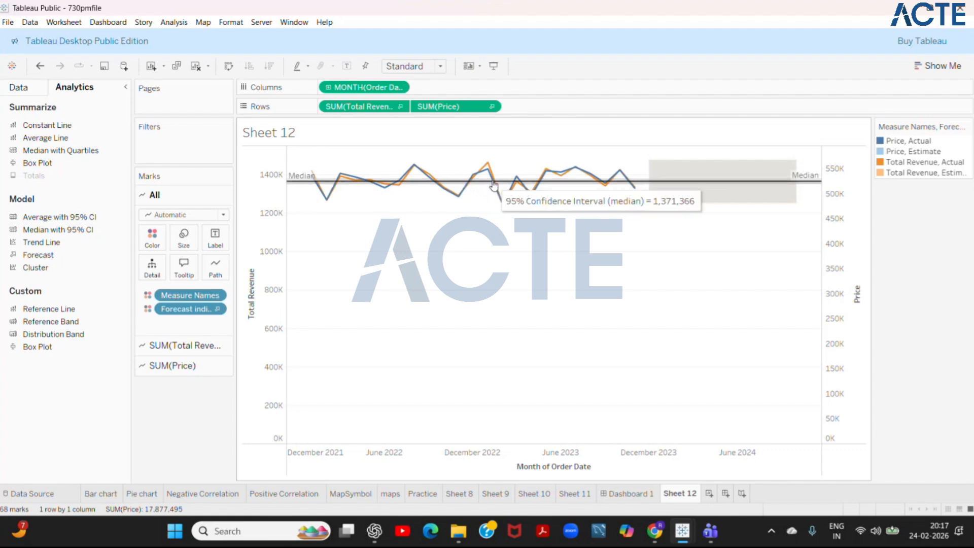
mouse_move(532, 182)
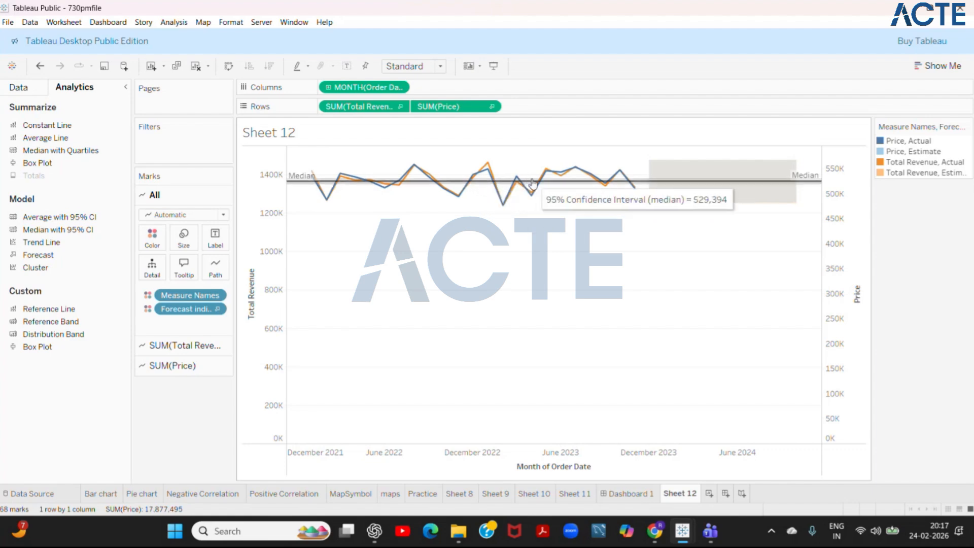
mouse_move(564, 185)
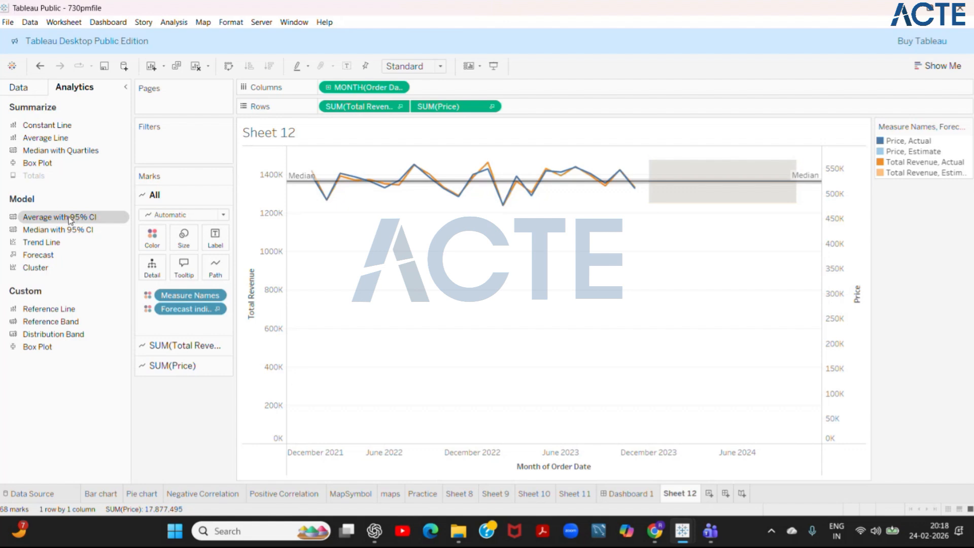
- Replace the median lines with average lines with 95% confidence intervals for both measures
drag(69, 219, 392, 167)
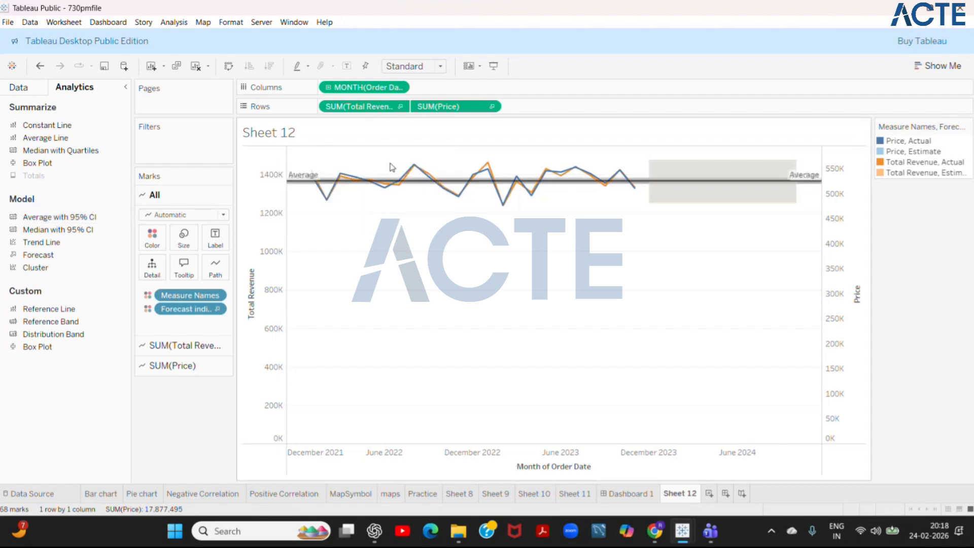
mouse_move(317, 186)
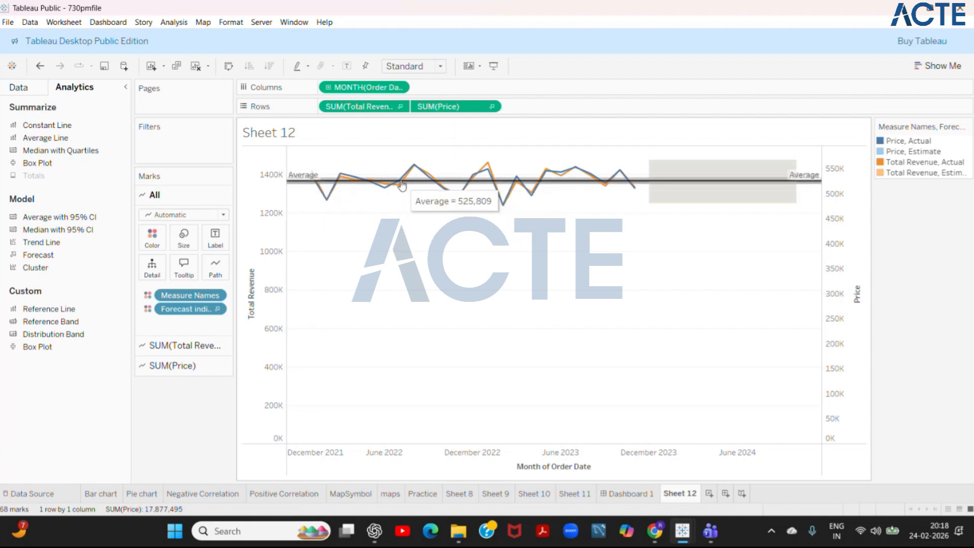
drag(401, 182, 398, 194)
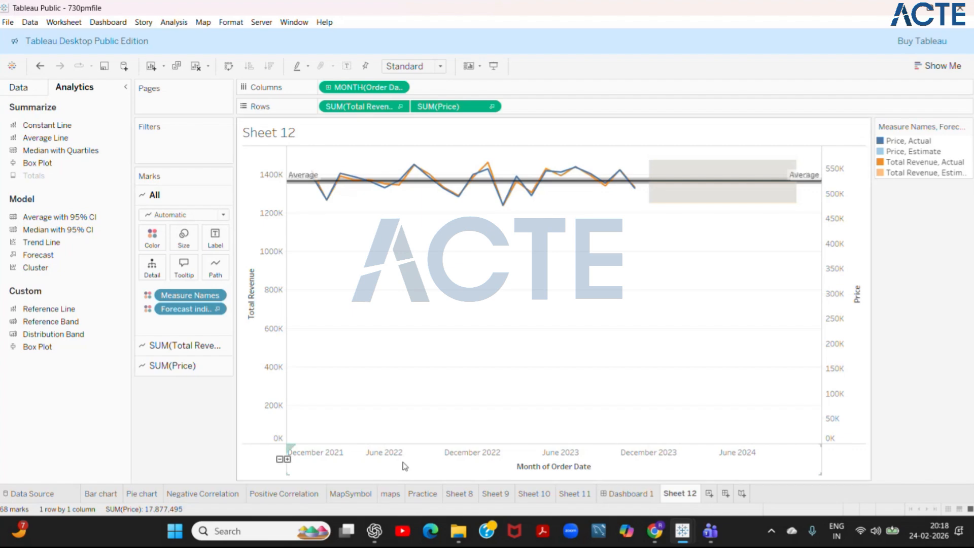
- Create a new worksheet with Price on the rows, and check which analytics options are available
click(709, 494)
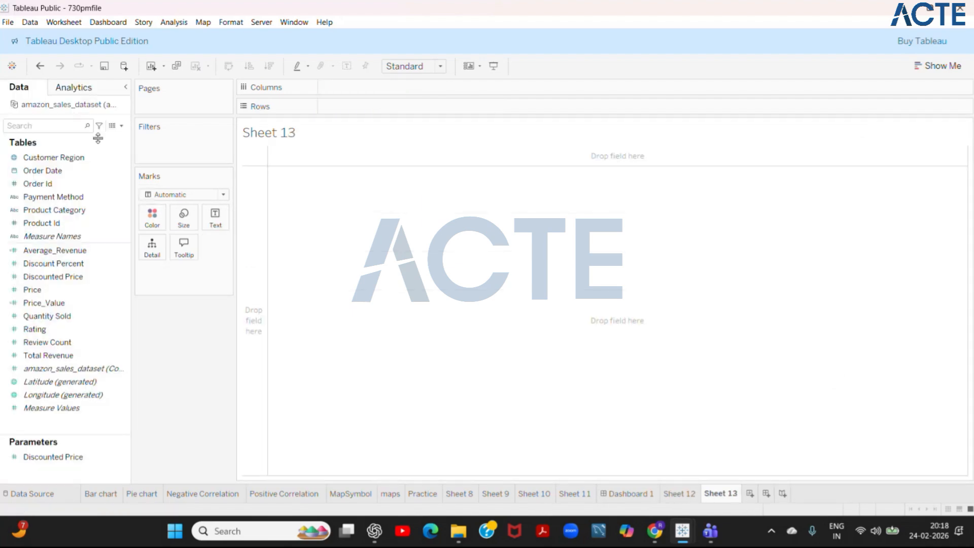
click(74, 88)
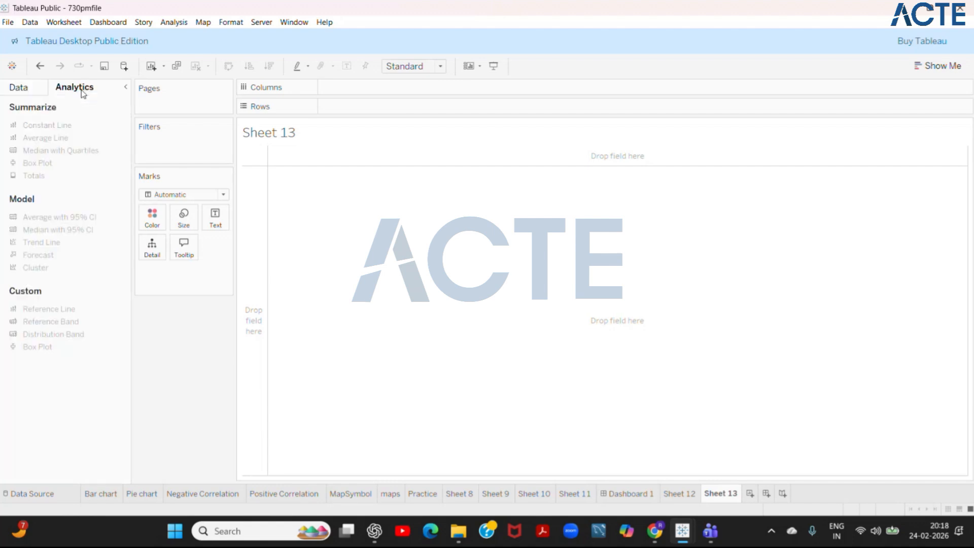
click(30, 87)
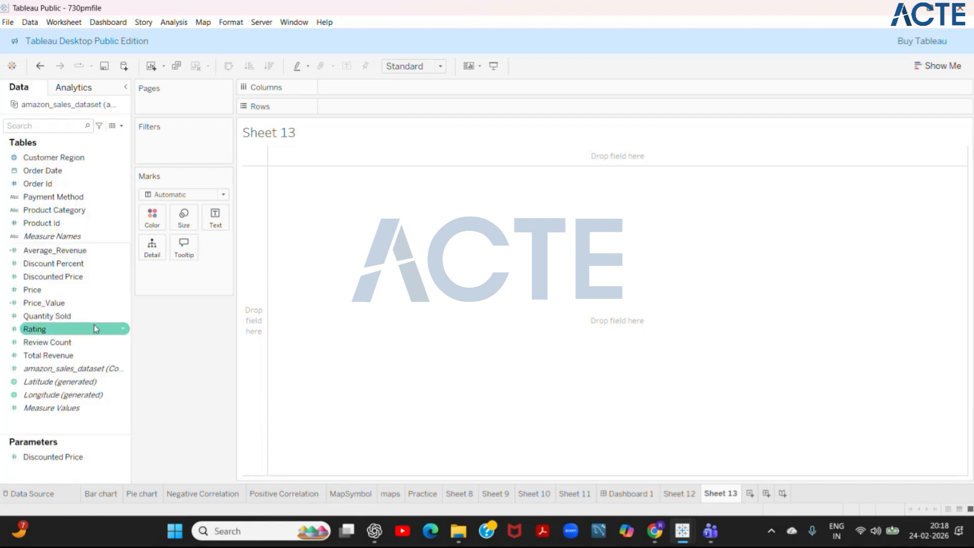
drag(70, 291, 387, 104)
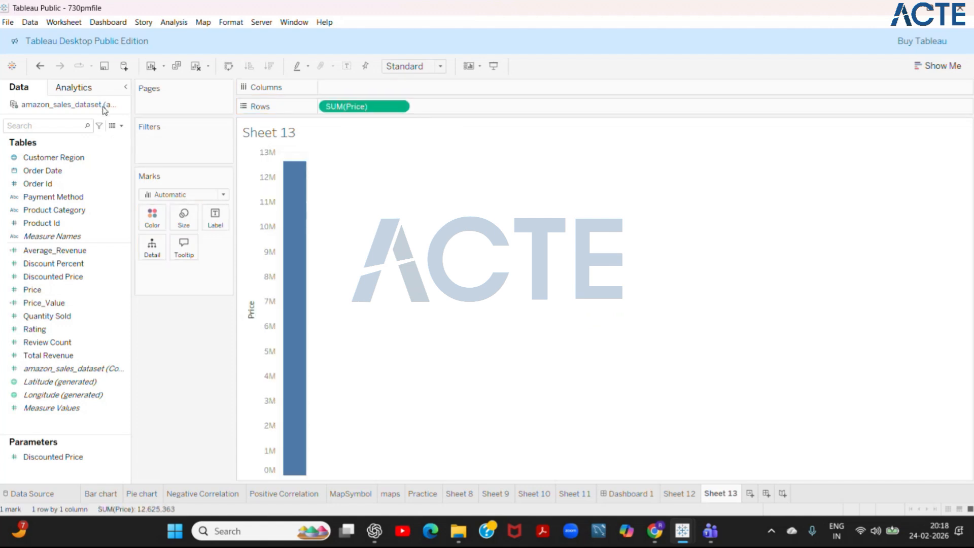
click(92, 91)
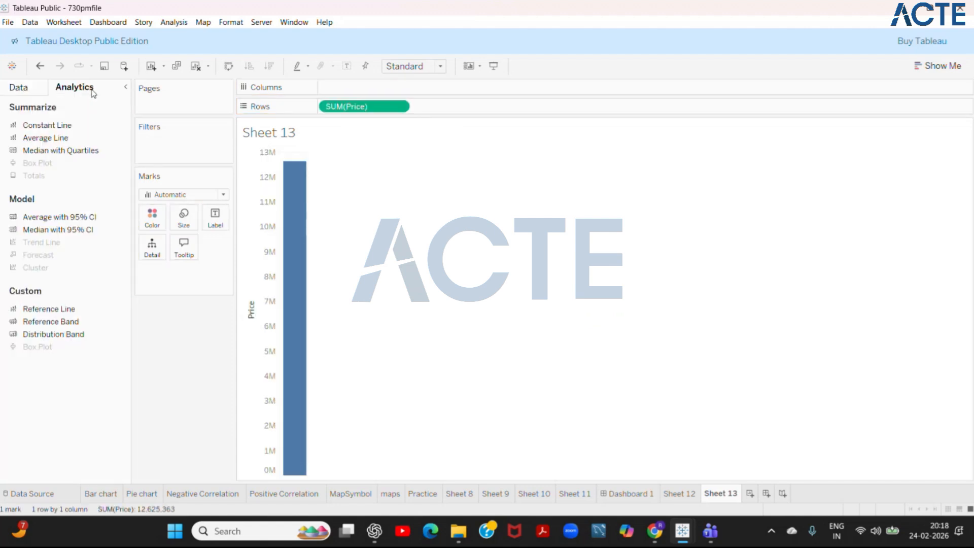
click(36, 89)
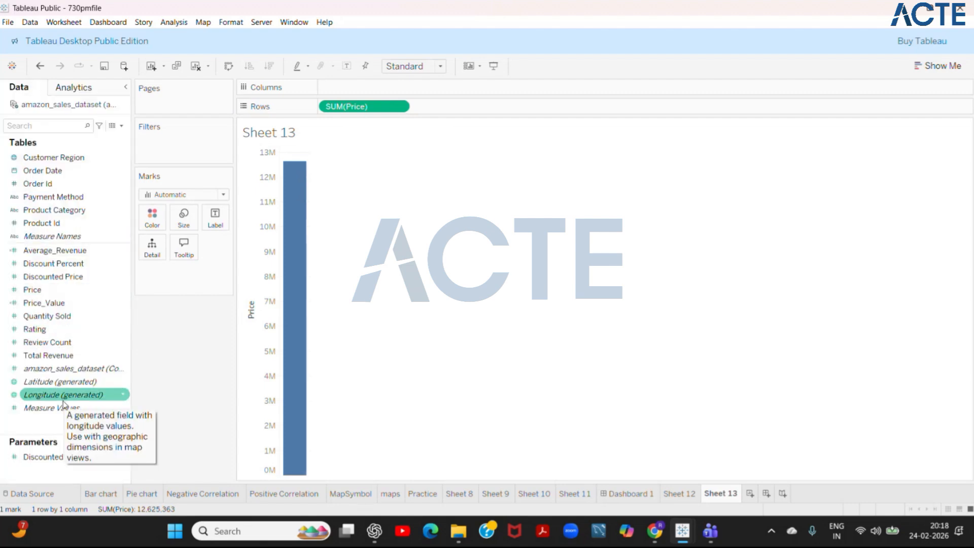
- Try Product Category on the columns and check which analytics options it makes available
drag(281, 198, 370, 88)
click(94, 88)
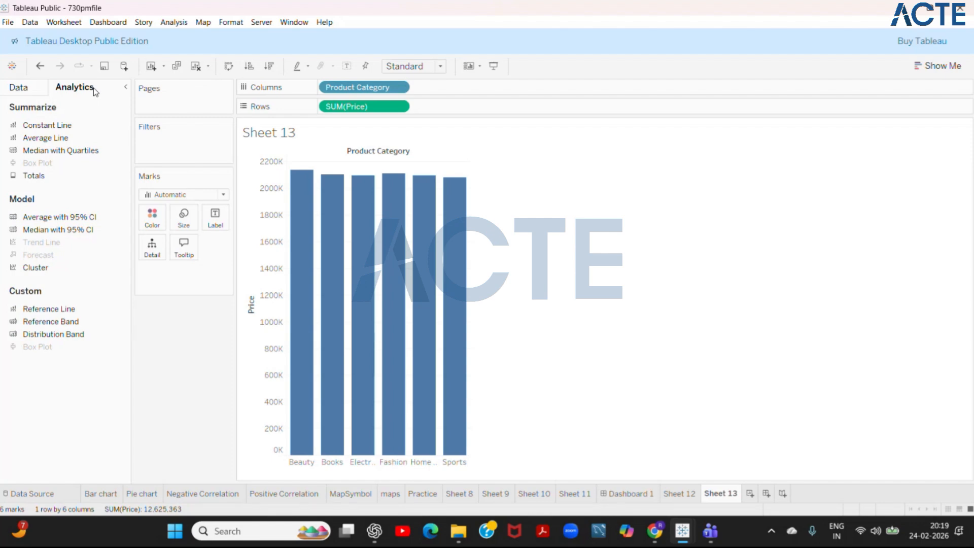
click(36, 89)
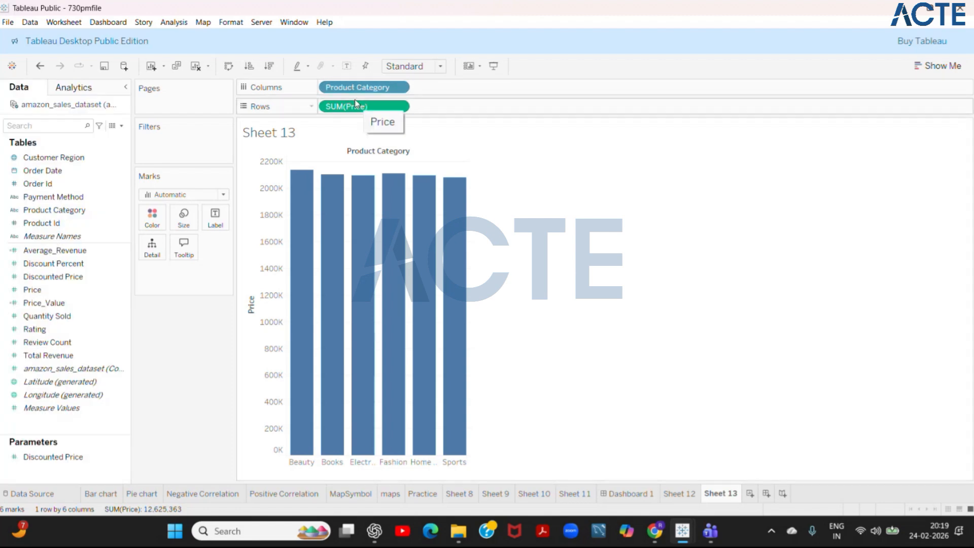
- Remove Product Category and try Price on the columns to check the analytics options, returning Price to the rows
drag(349, 87, 50, 147)
right_click(382, 119)
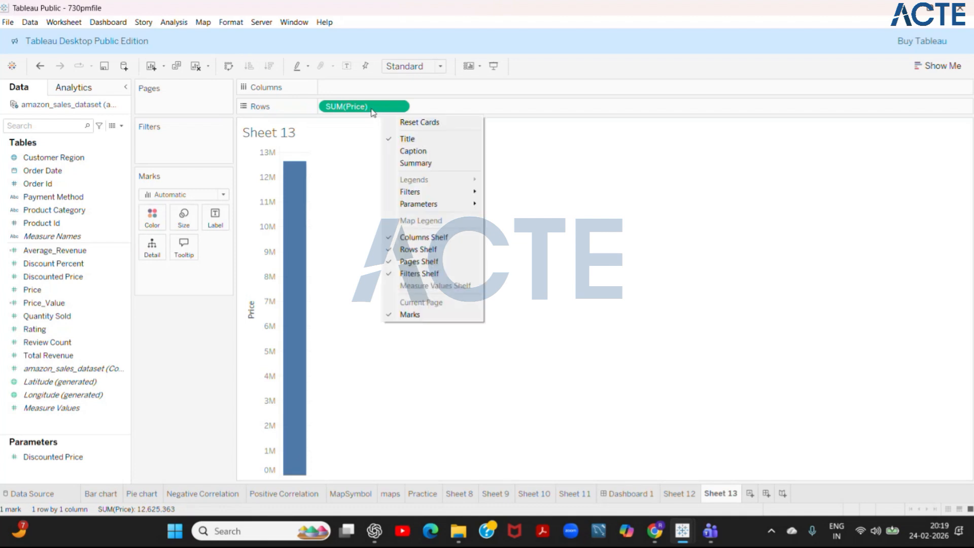
drag(373, 106, 373, 88)
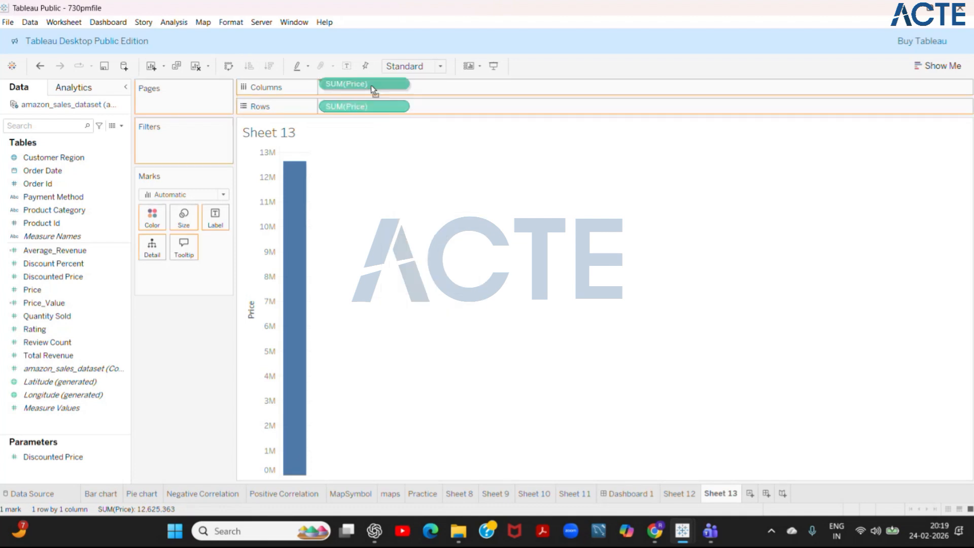
click(77, 87)
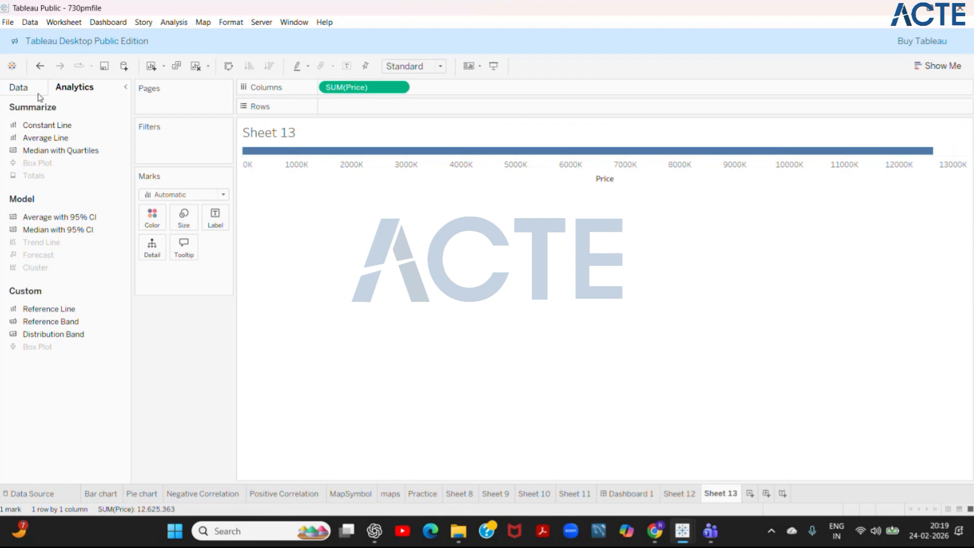
click(19, 87)
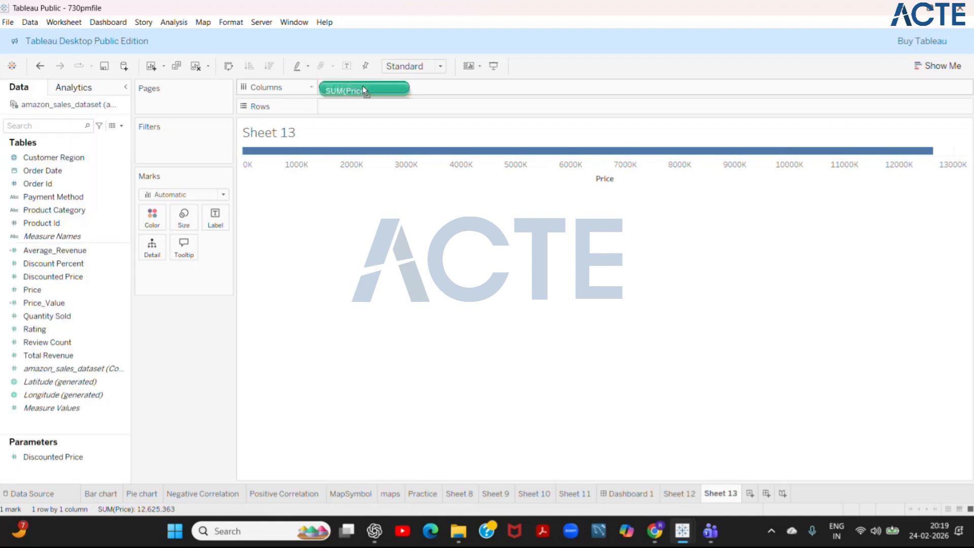
drag(362, 85, 363, 108)
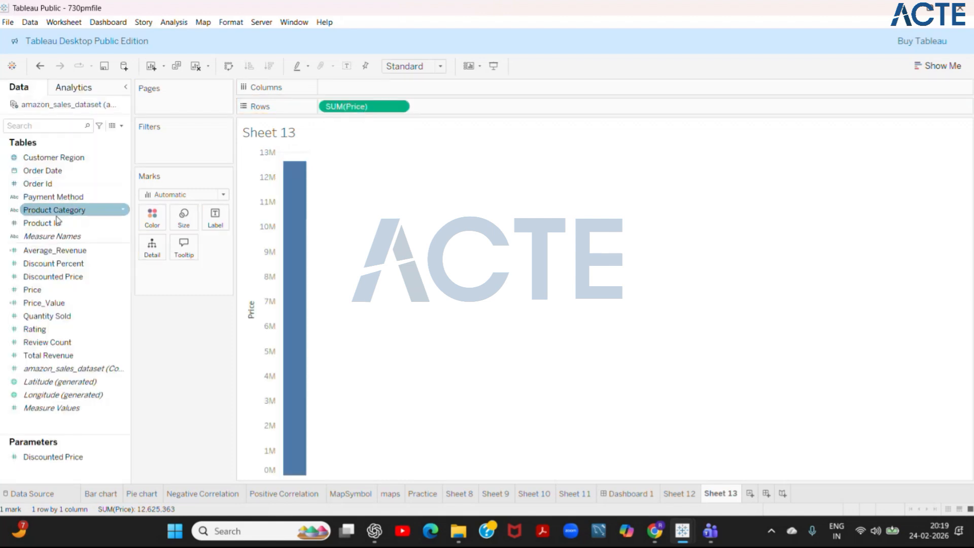
- Add Product Category to the columns and Total Revenue to the rows beside Price
drag(56, 210, 341, 88)
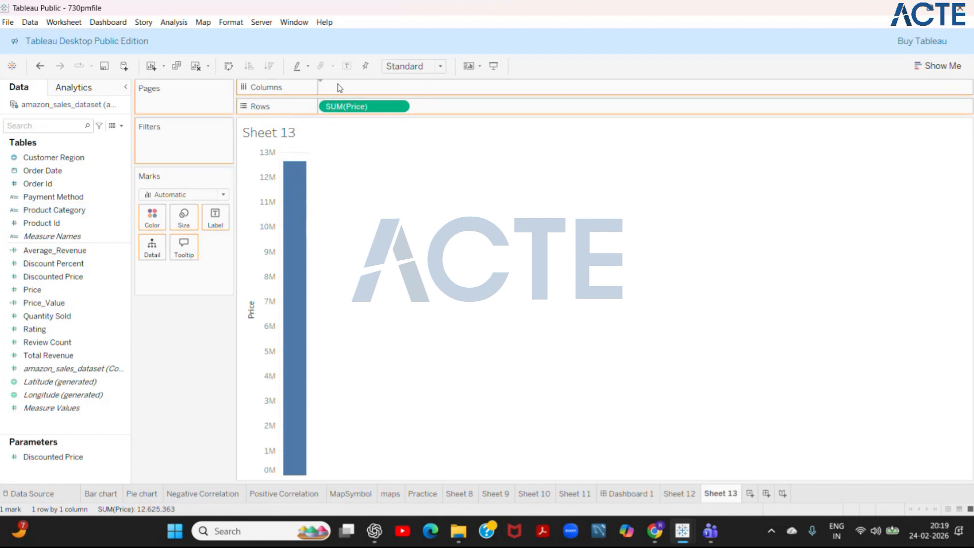
mouse_move(303, 187)
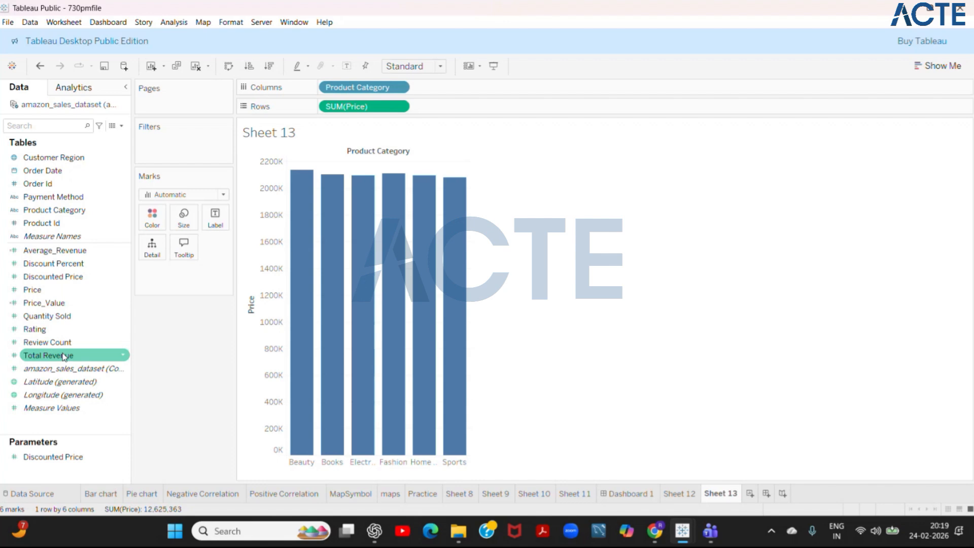
drag(64, 357, 461, 100)
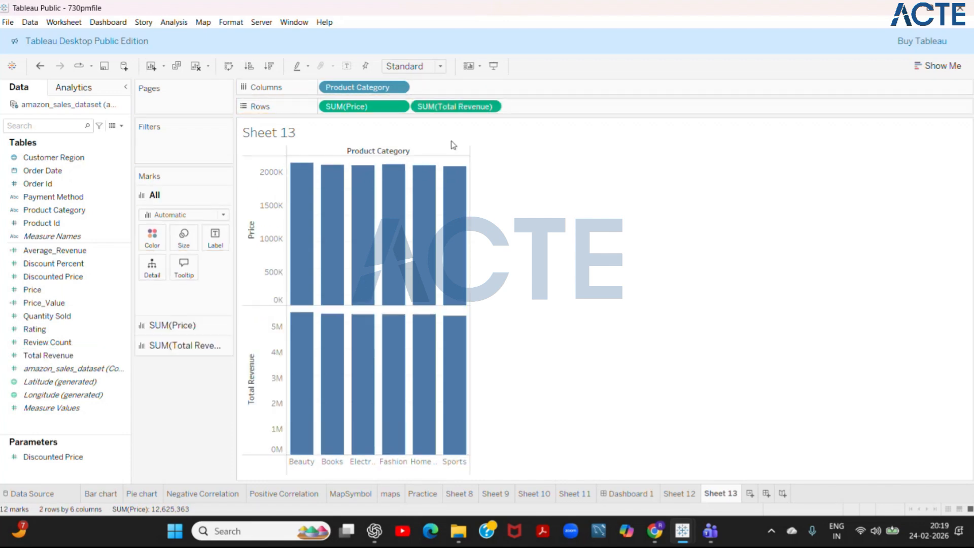
- Widen the category columns and sort the product categories by Price in descending order
drag(470, 304, 584, 306)
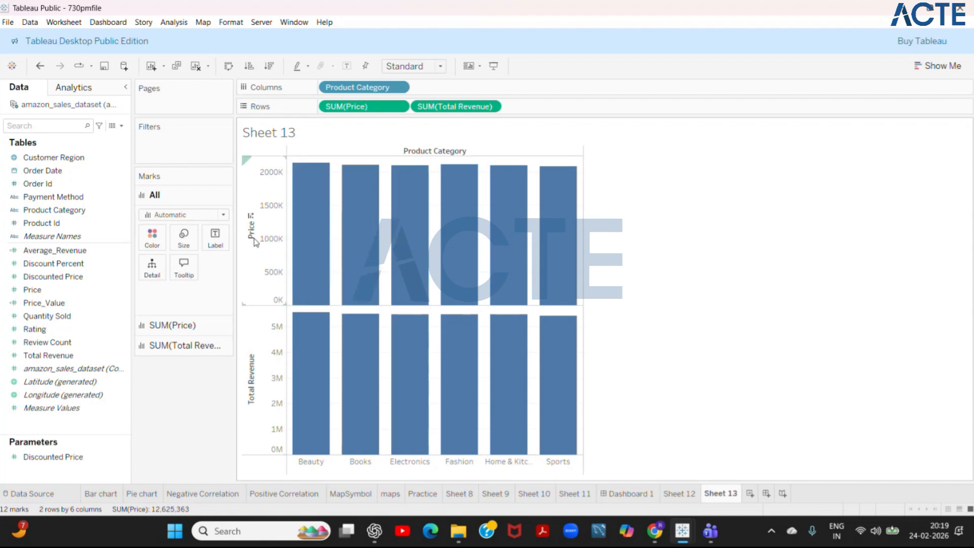
click(251, 217)
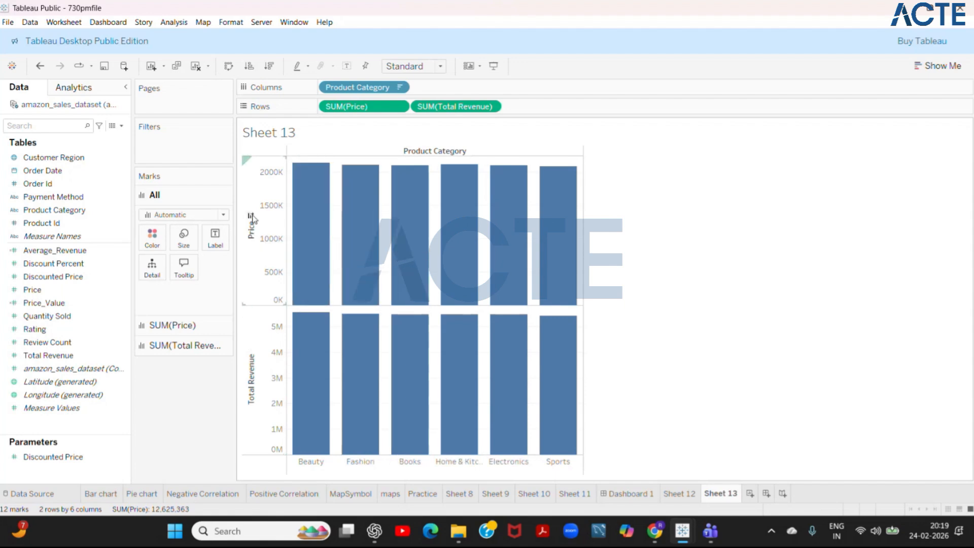
click(257, 352)
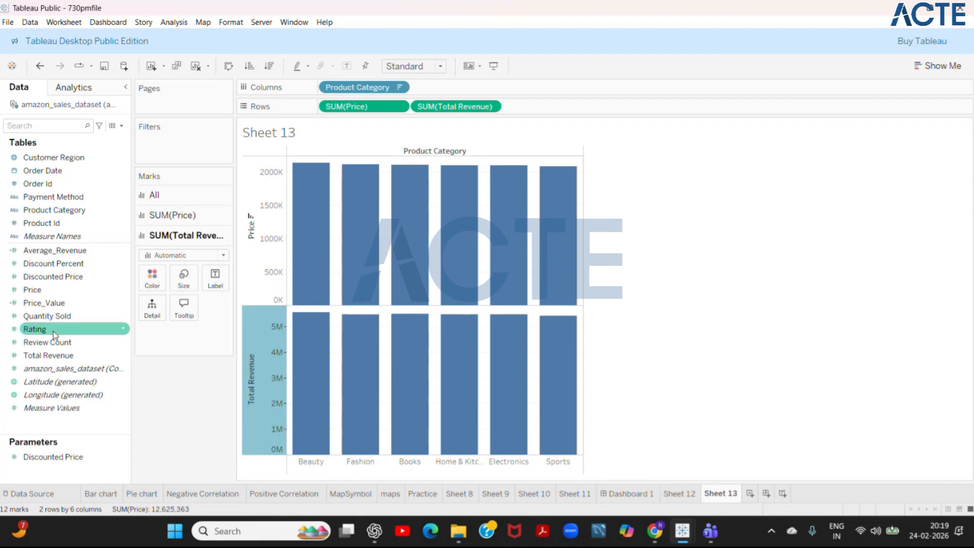
- Try colouring the Total Revenue bars by Price, and replace it with colouring by Product Category
drag(45, 295, 152, 280)
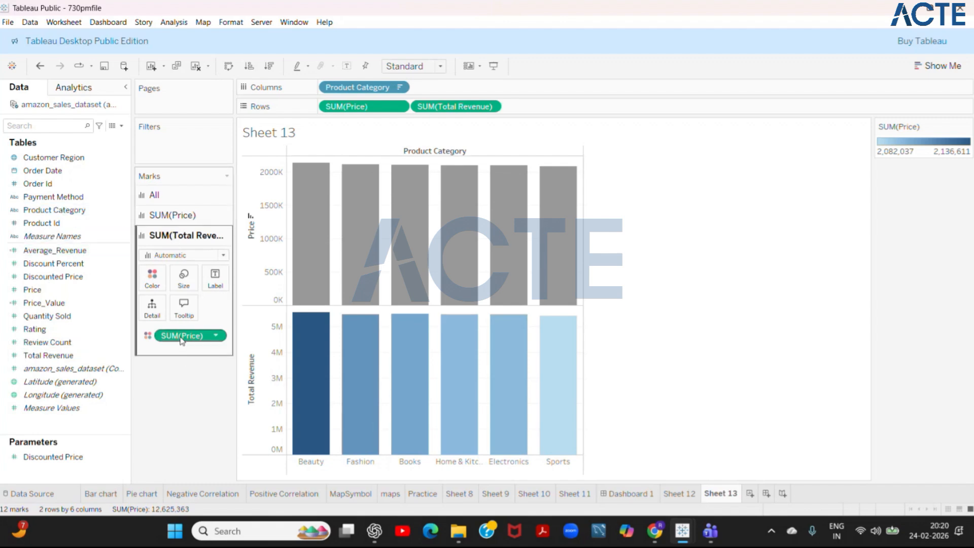
drag(181, 341, 40, 327)
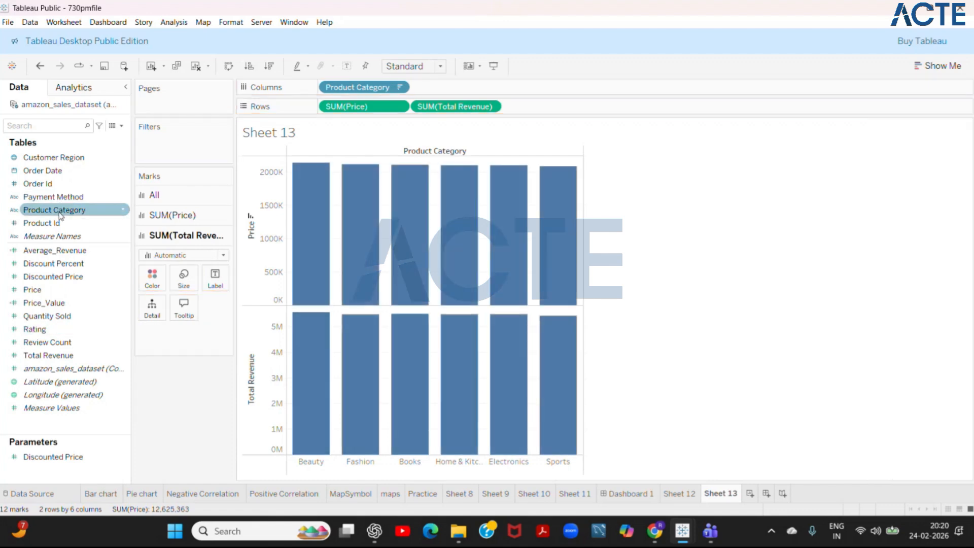
drag(61, 212, 155, 283)
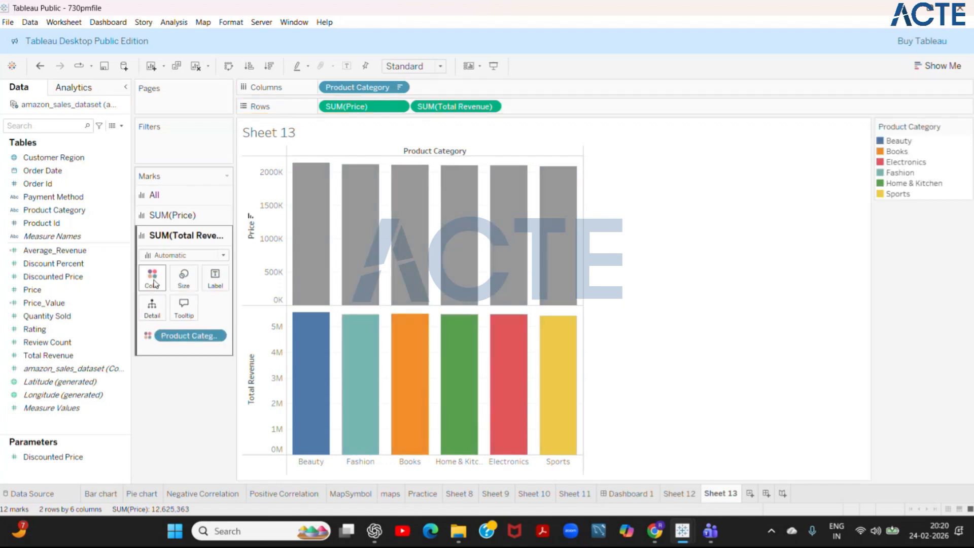
- Colour the Price bars by Product Category and clear the Beauty bar selection
click(311, 213)
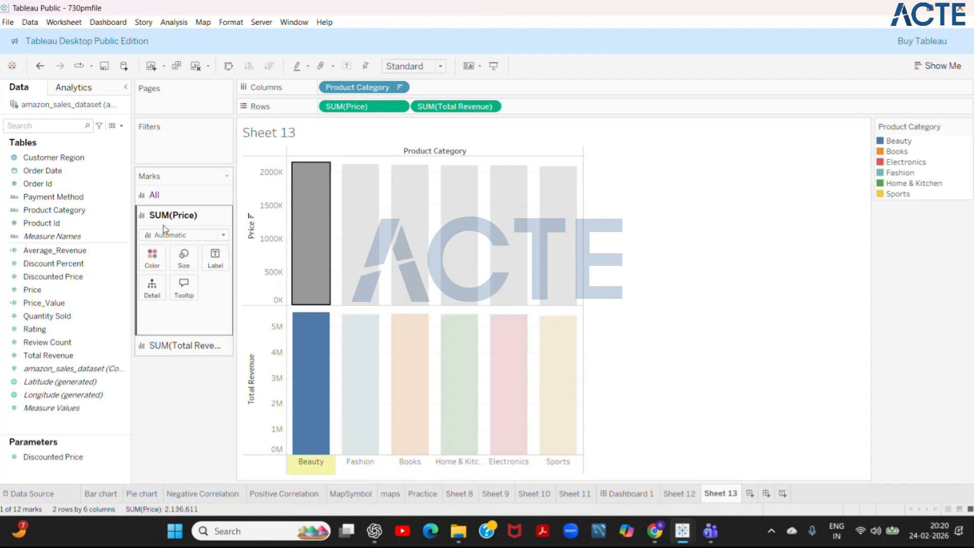
click(56, 199)
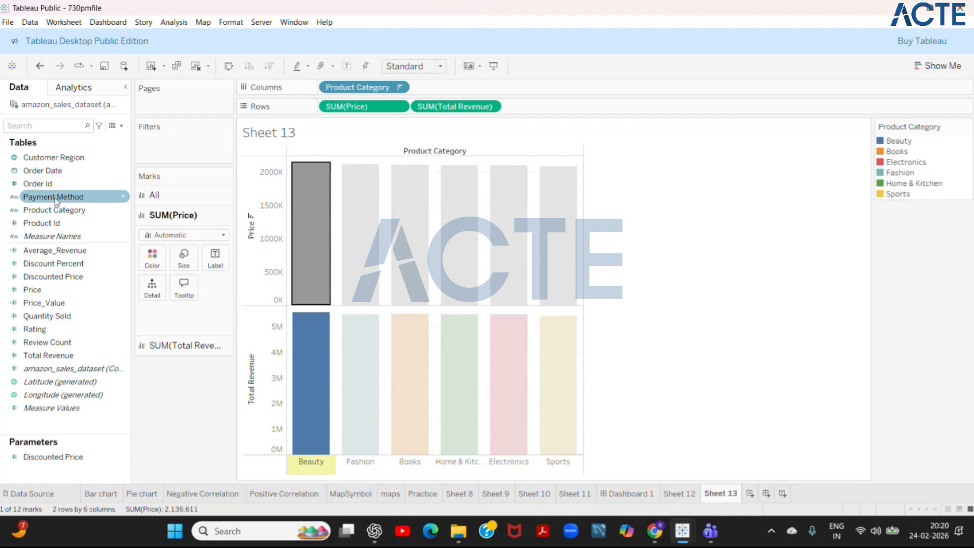
drag(57, 211, 152, 257)
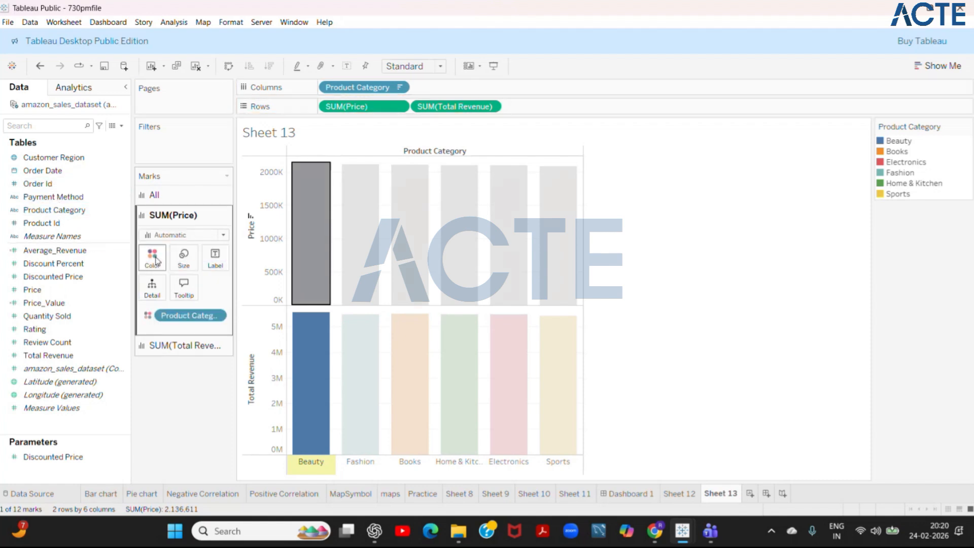
click(633, 283)
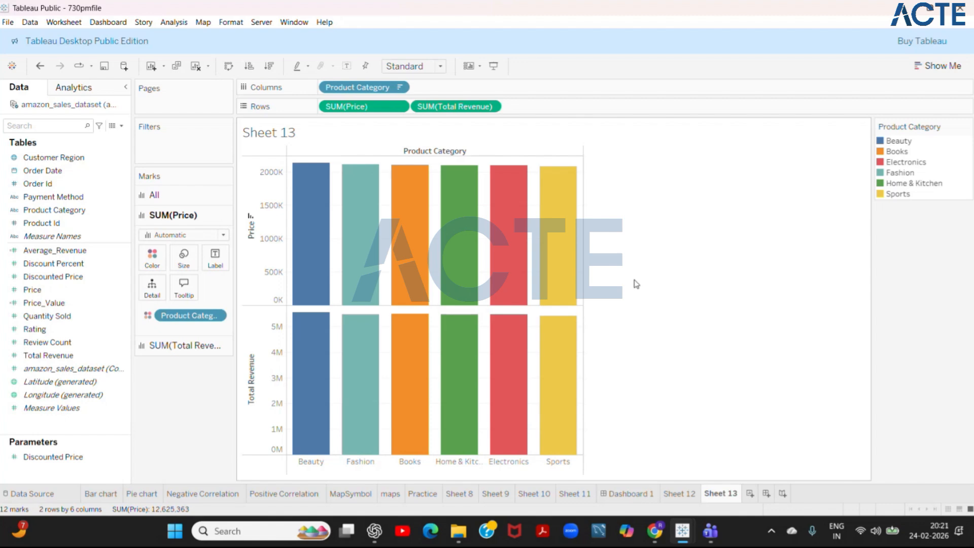
- Start presentation mode and page back through the sheets from Sheet 13 to the Bar chart sheet
click(945, 63)
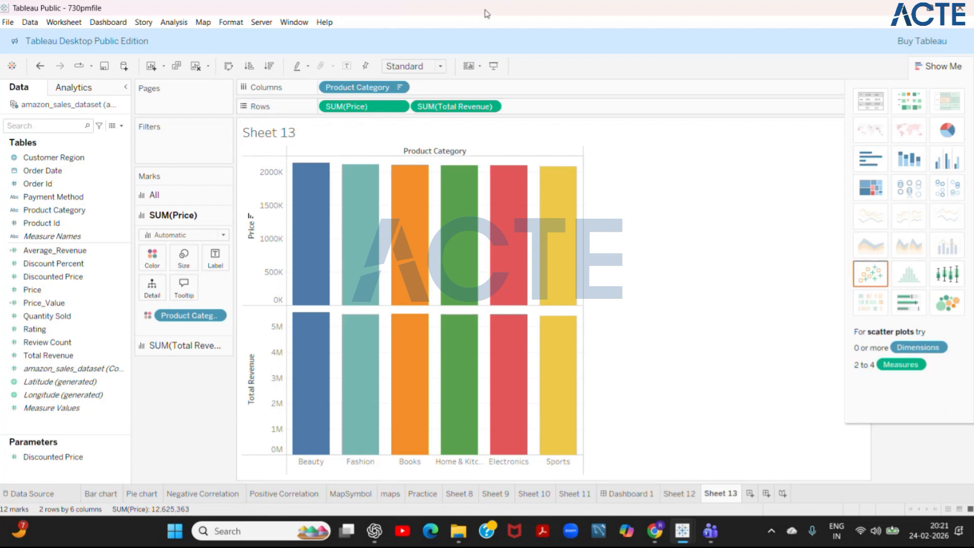
click(496, 69)
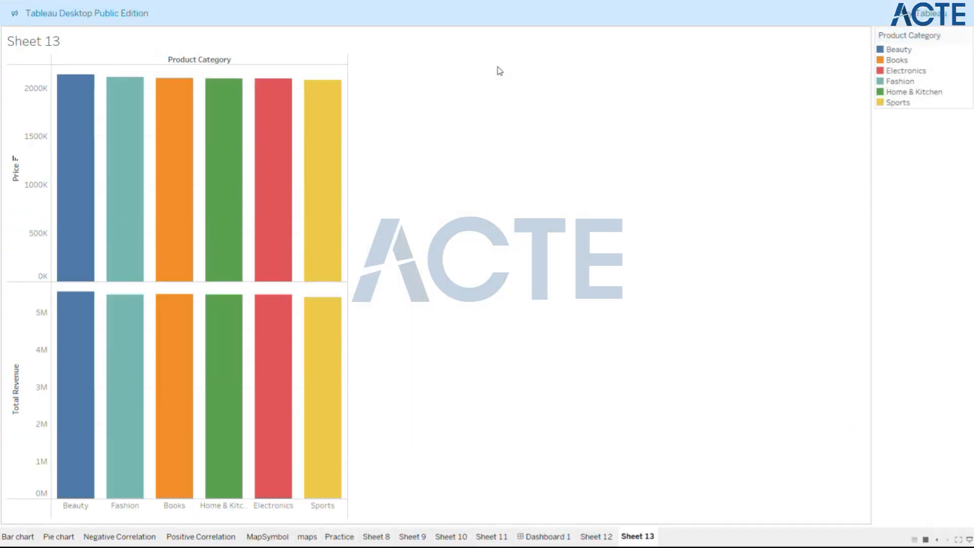
key(Left)
key(Left)
key(Left)
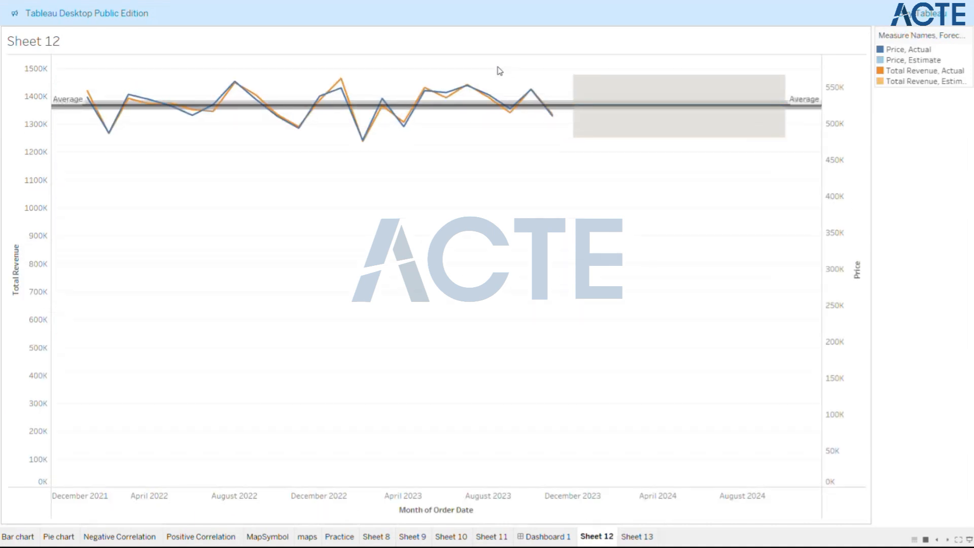
key(Left)
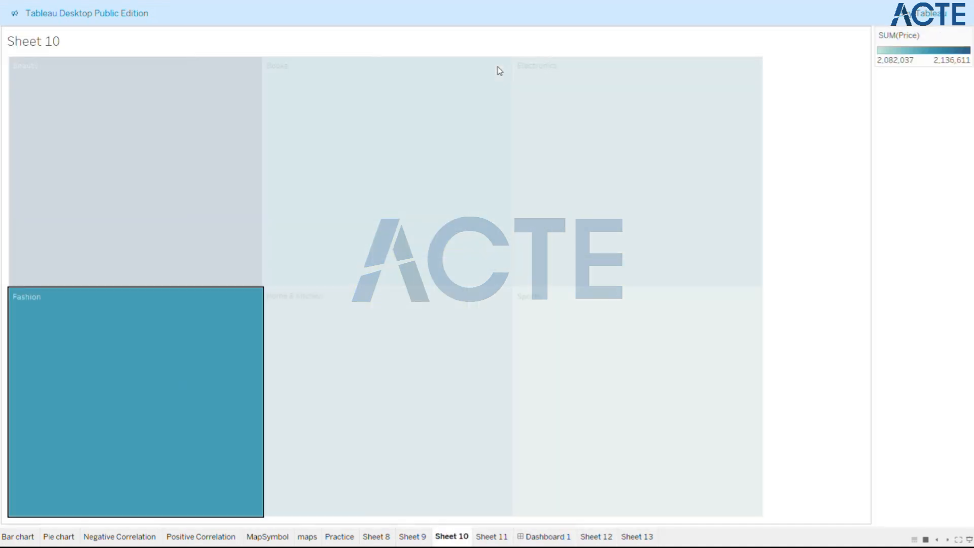
key(Left)
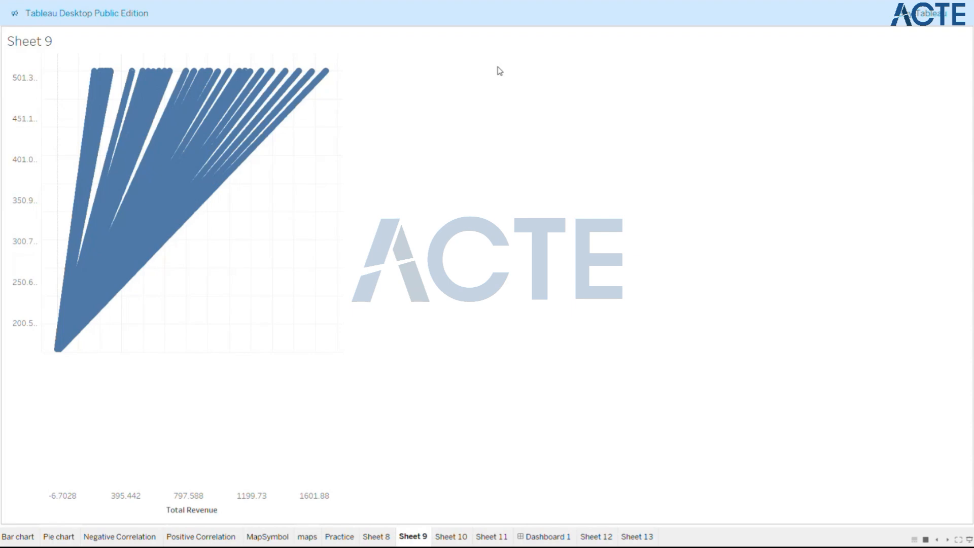
key(Left)
key(Left)
key(Left)
key(Left)
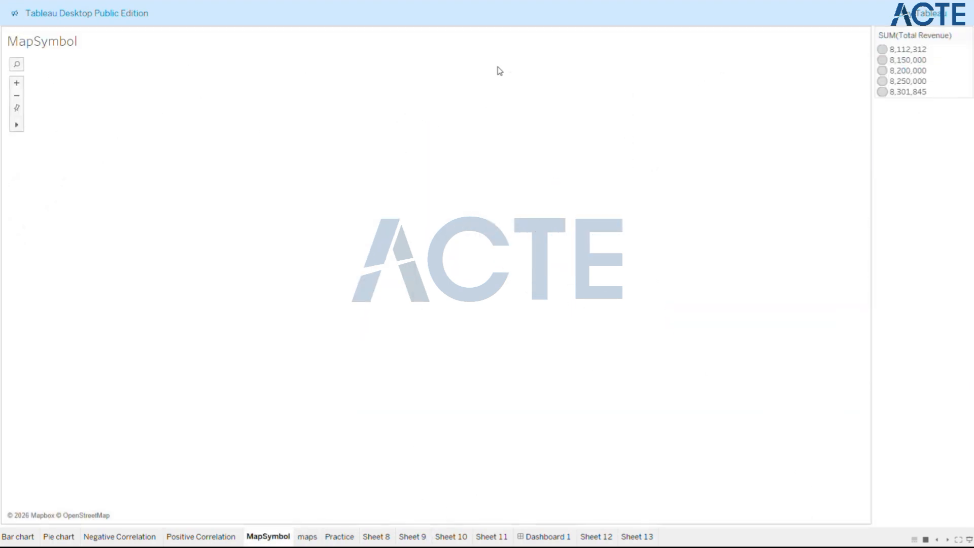
key(Left)
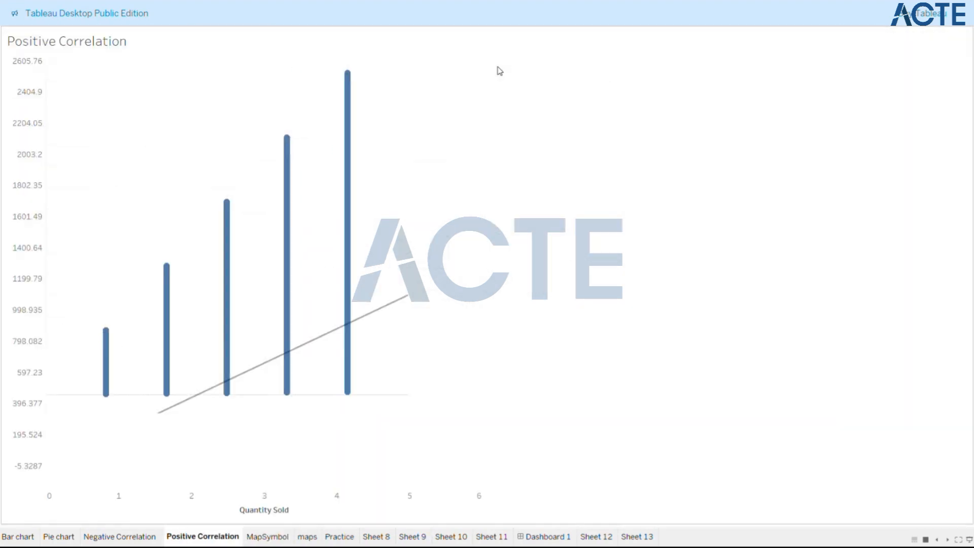
key(Left)
key(Left)
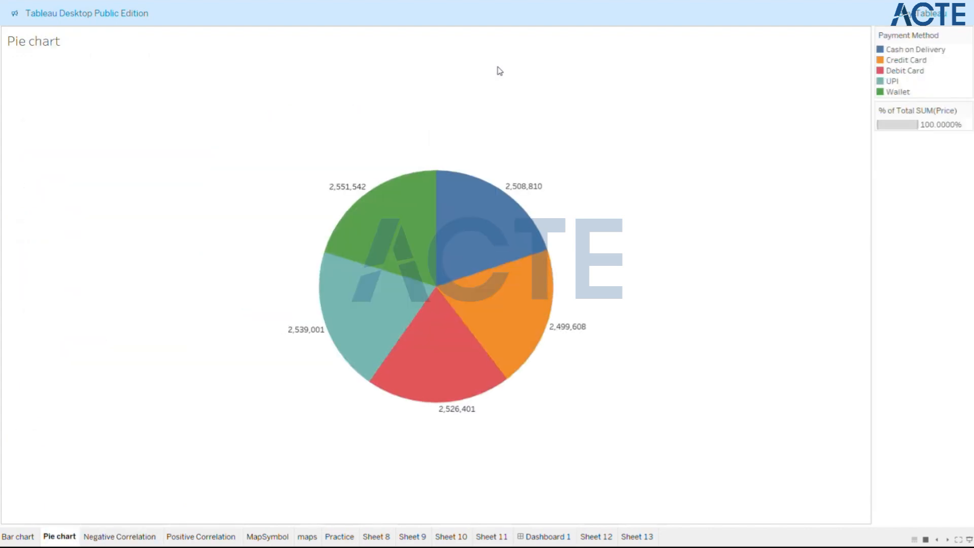
key(Left)
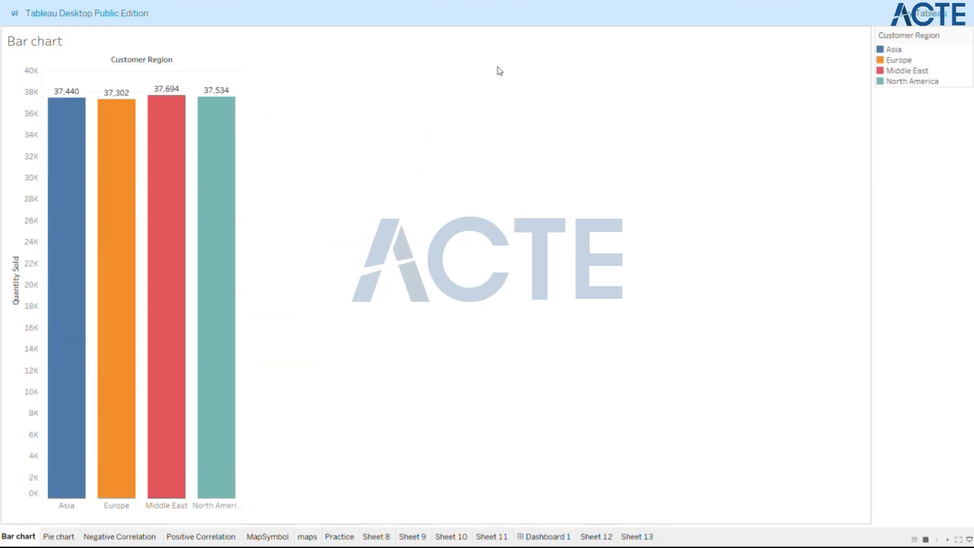
- Page forward through the sheets from Bar chart to Sheet 13 and leave presentation mode
key(Right)
key(Right)
key(Right)
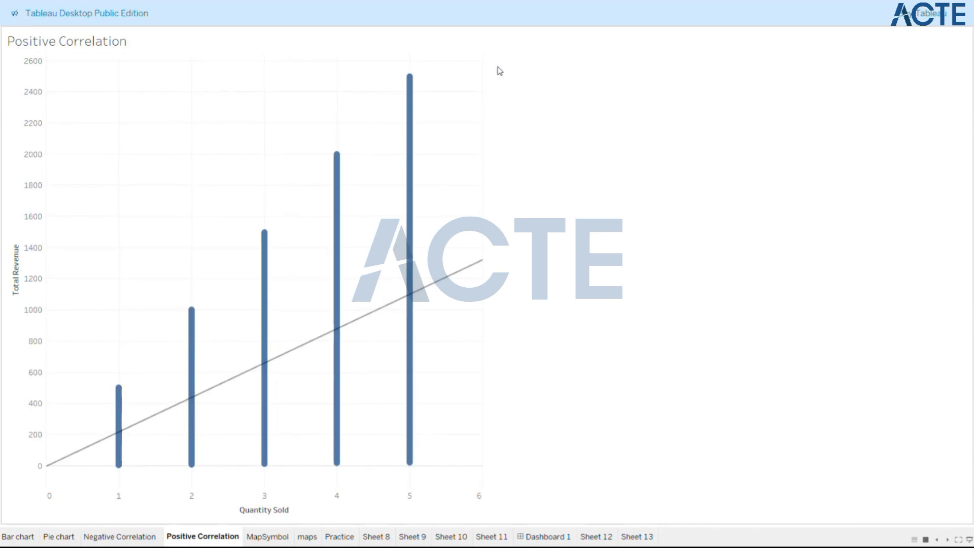
key(Right)
key(Right)
key(Right)
key(Right)
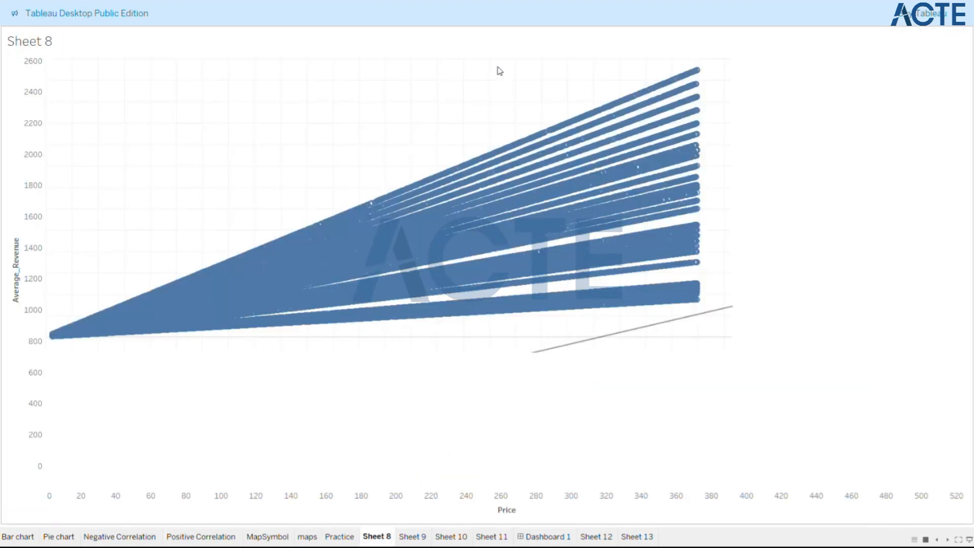
key(Right)
key(Right)
key(Right)
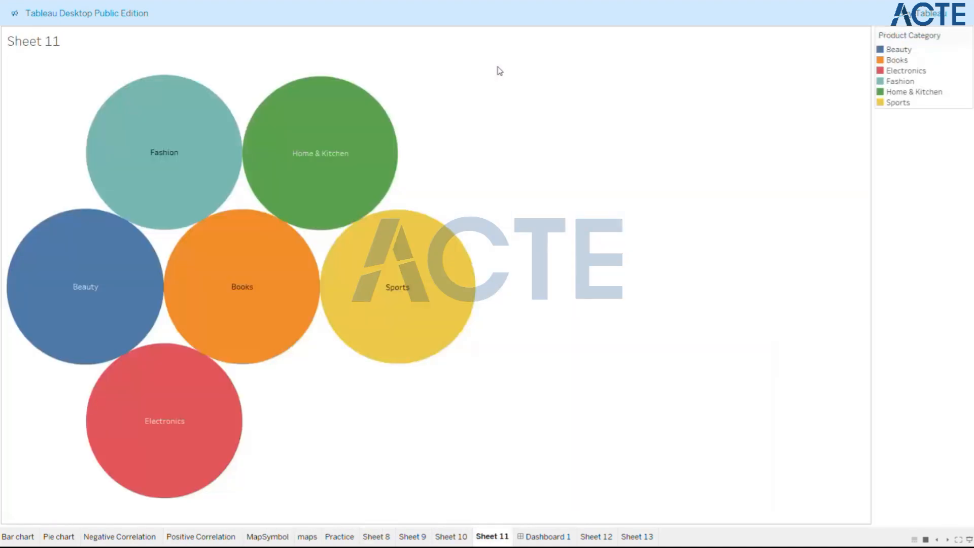
key(Right)
key(Right)
key(Right)
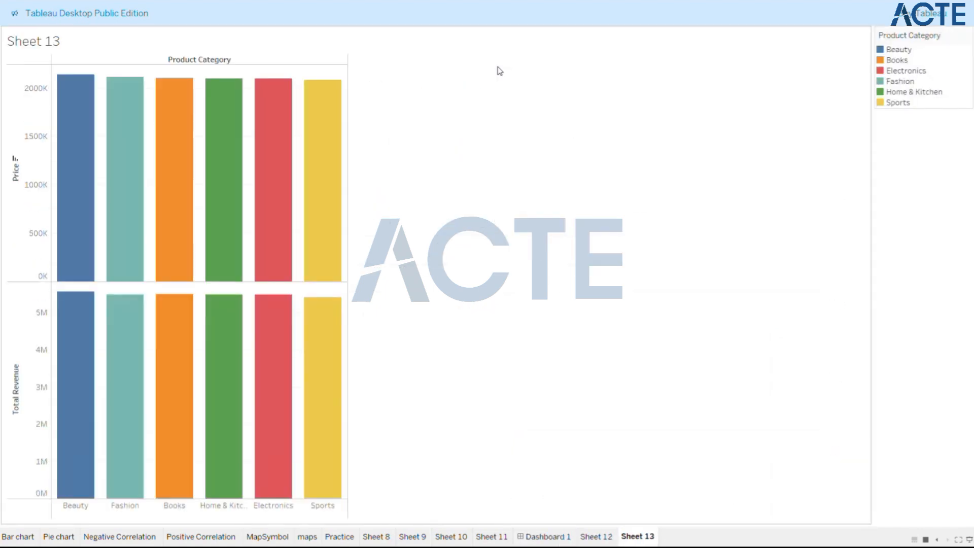
key(Escape)
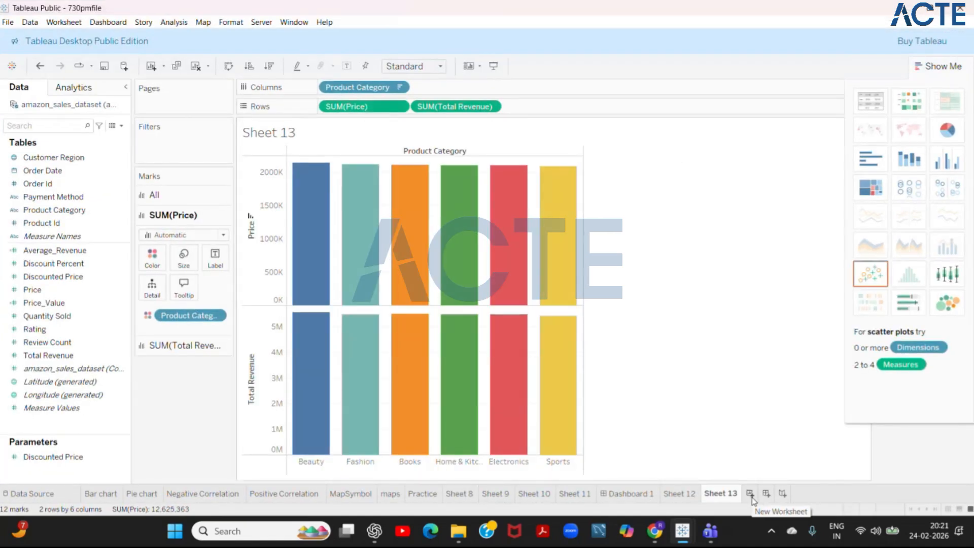
- Create a new story and place the Bar chart sheet in its first story point
click(784, 494)
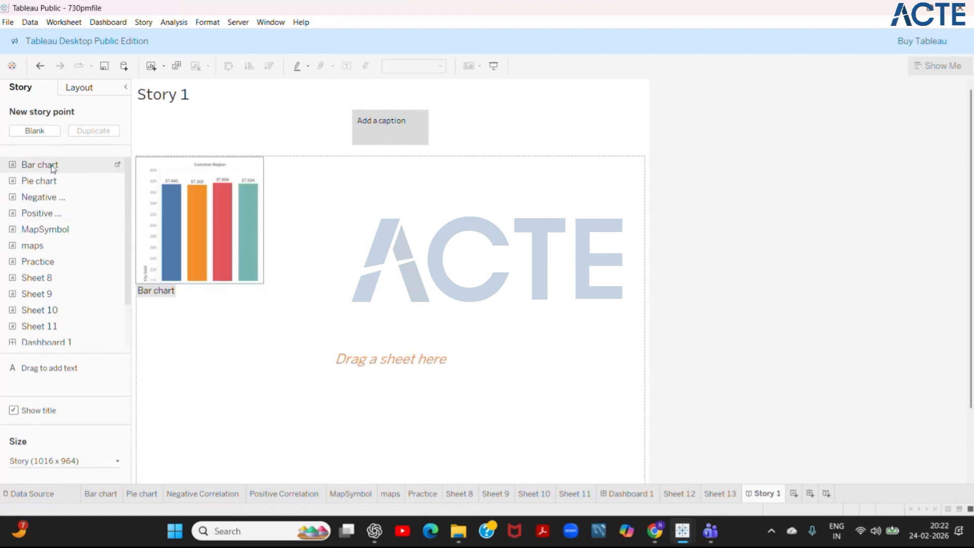
drag(53, 169, 207, 194)
drag(253, 224, 253, 224)
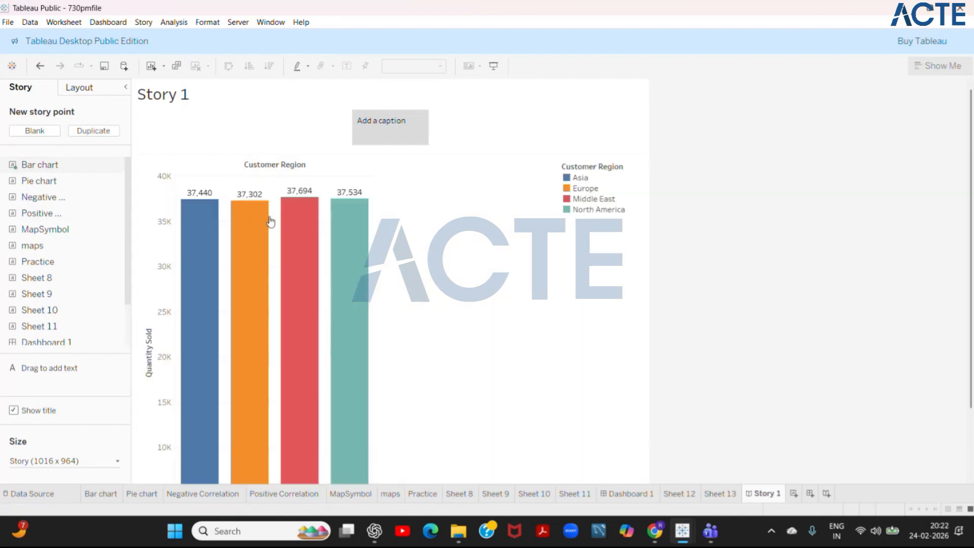
- Caption the first story point "Asia is best performing region for Amazon. Middle east is next best."
click(370, 132)
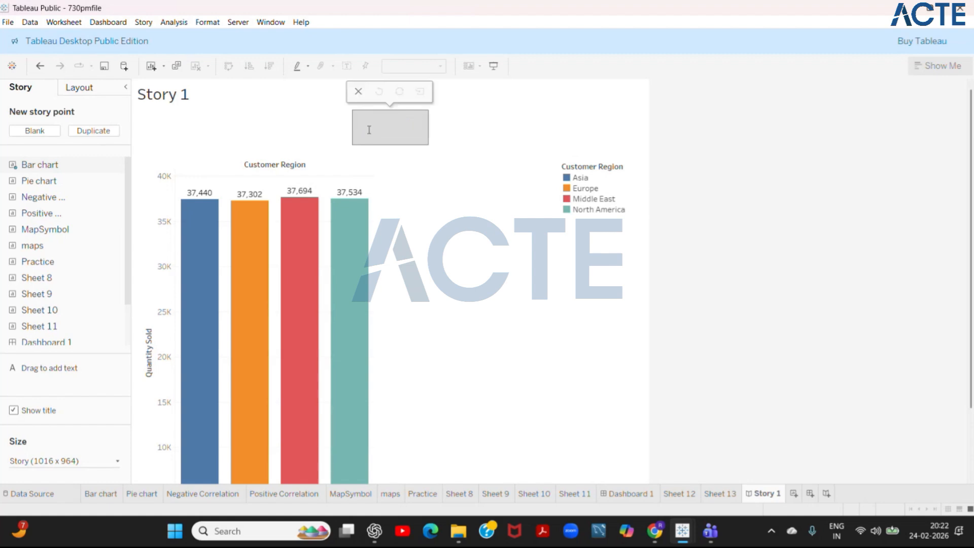
text(Asia)
text( is best )
text(performom)
key(BackSpace)
key(BackSpace)
text(ing)
text( reg)
text(for)
text(Amazo)
text(n)
text(. )
text(Middle)
text( east is)
text( next)
text( best)
click(375, 164)
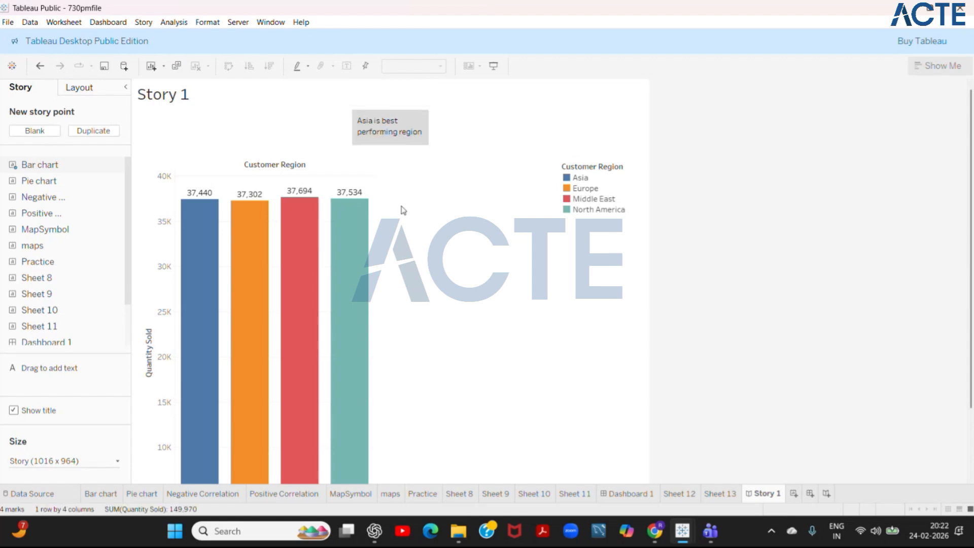
click(361, 133)
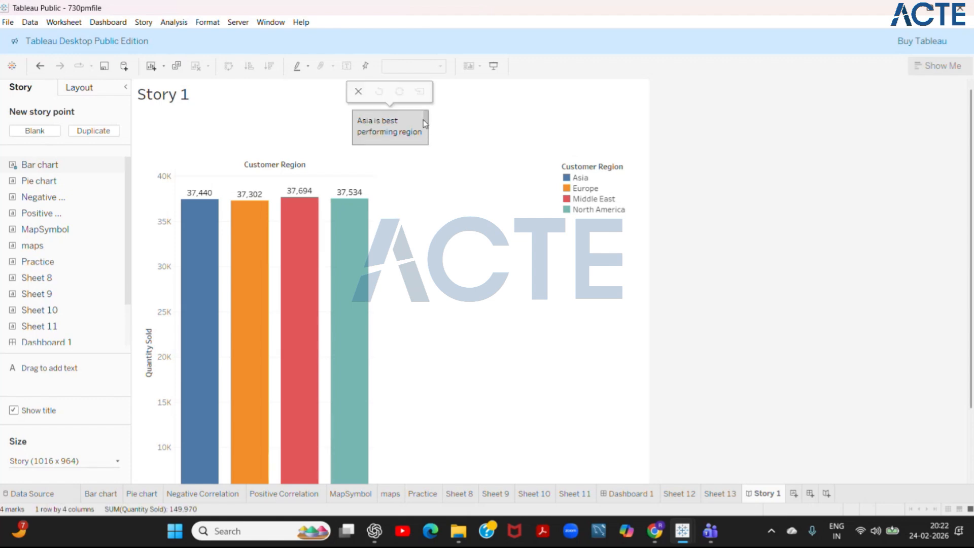
text(for Amazon.)
text( Middle east is next best.)
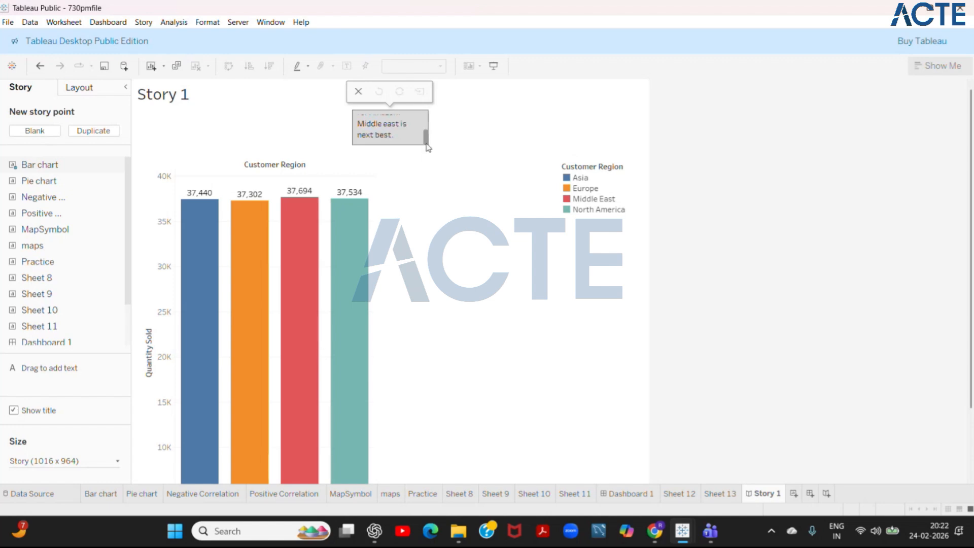
click(398, 254)
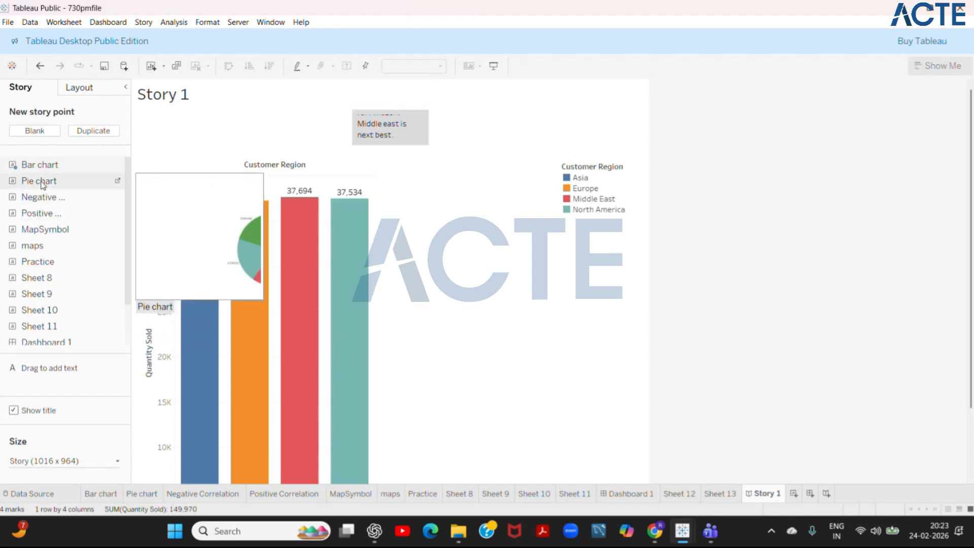
- Replace the first story point's sheet with the Pie chart and select its UPI slice
drag(42, 184, 327, 242)
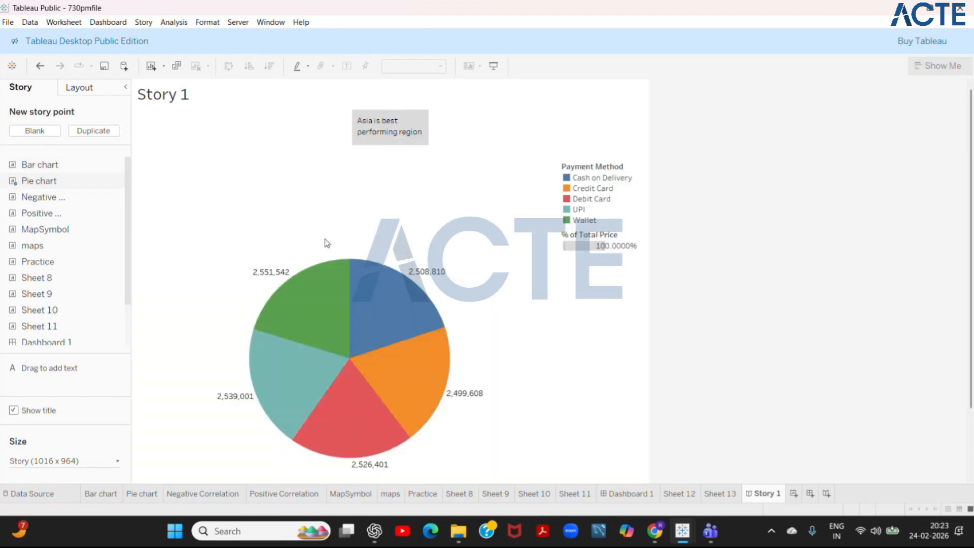
mouse_move(324, 351)
click(397, 136)
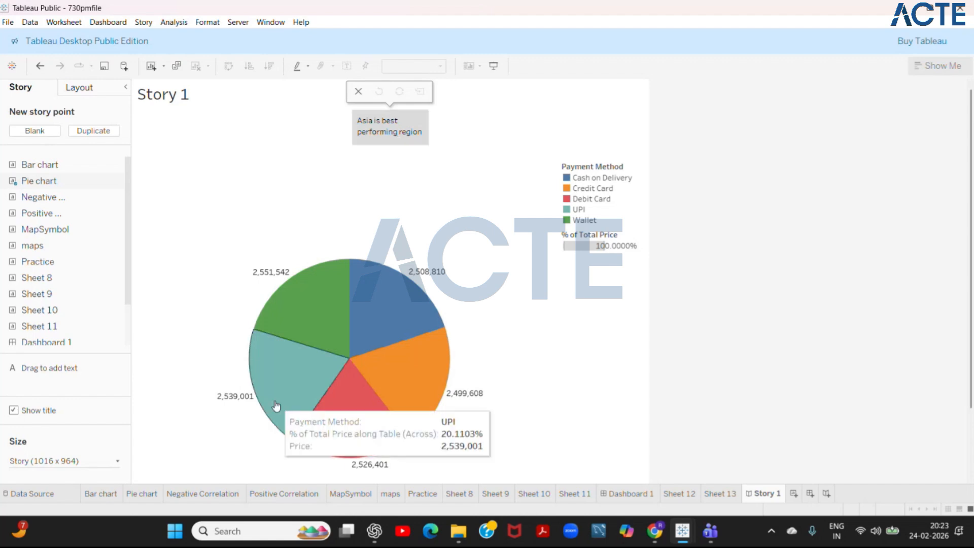
click(90, 461)
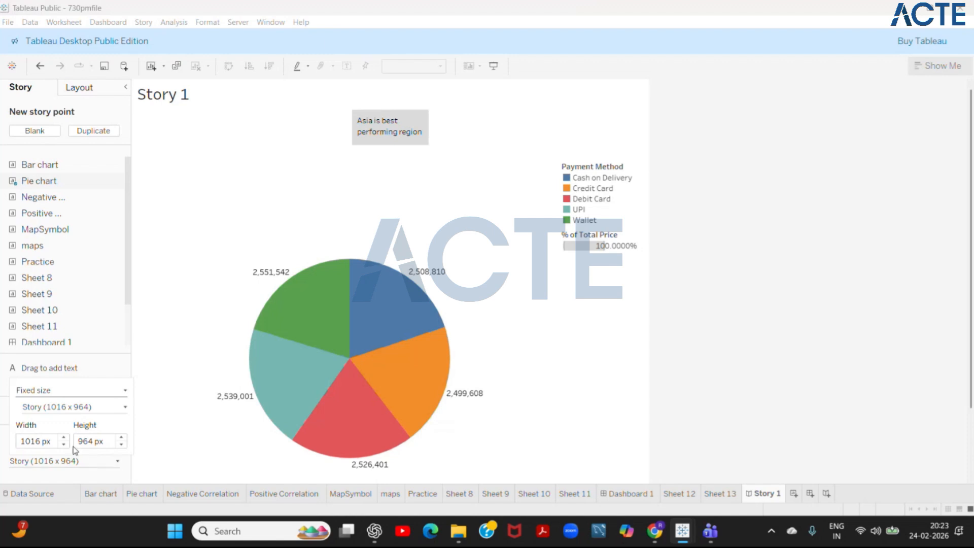
click(251, 395)
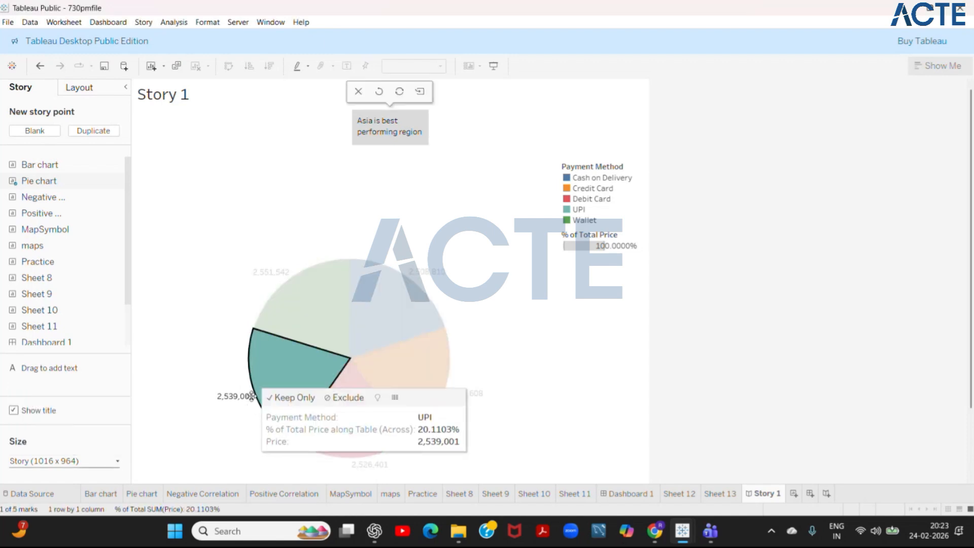
- Add a blank story point captioned "Middle east is the best" and place the Bar chart sheet in it
mouse_move(82, 182)
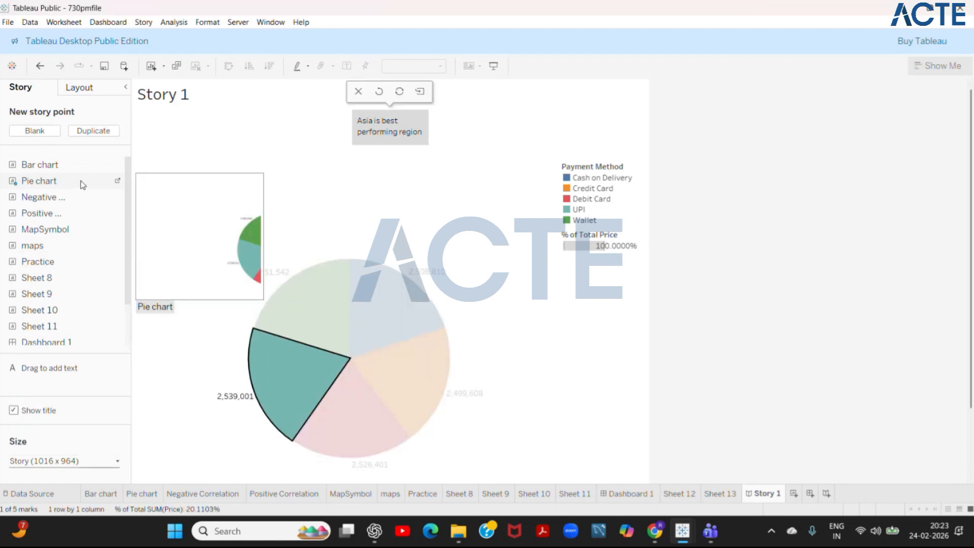
click(43, 135)
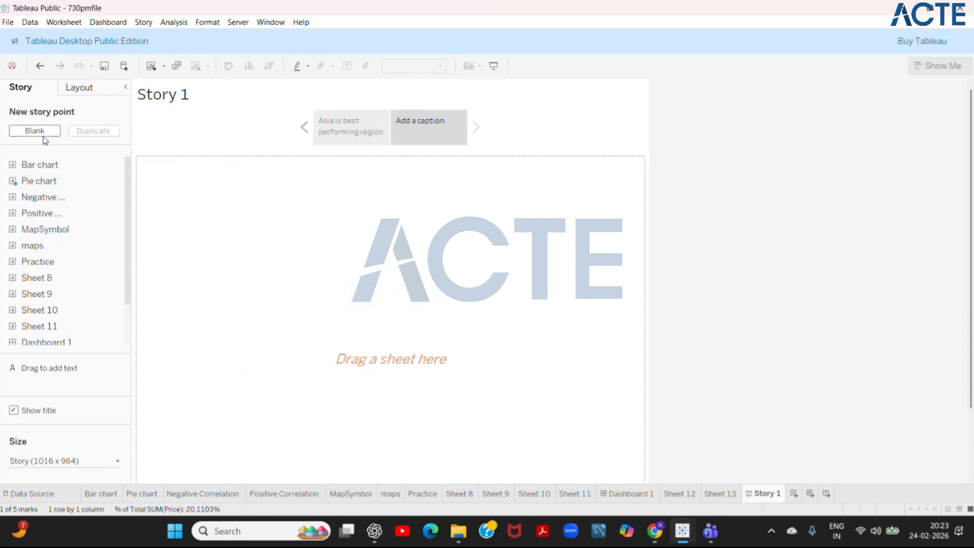
mouse_move(359, 131)
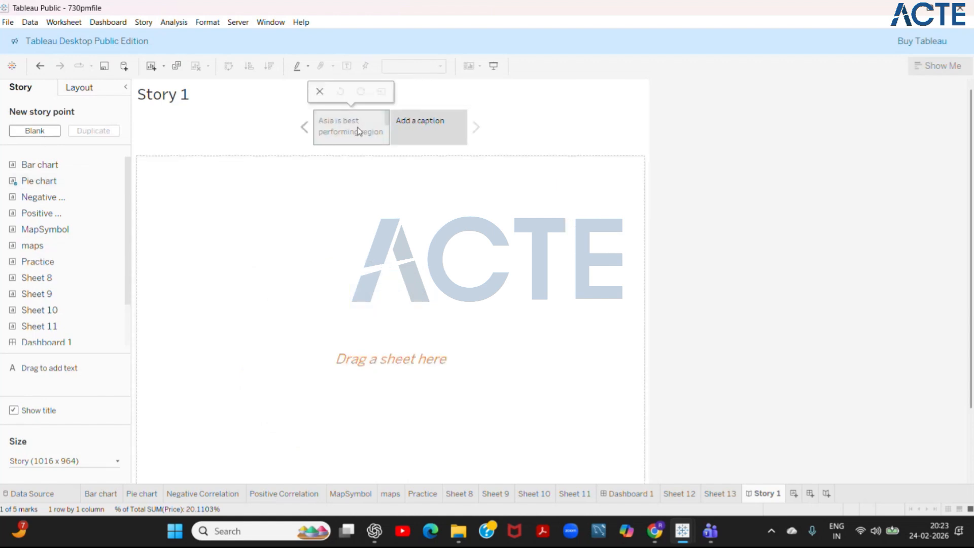
mouse_move(436, 138)
click(412, 127)
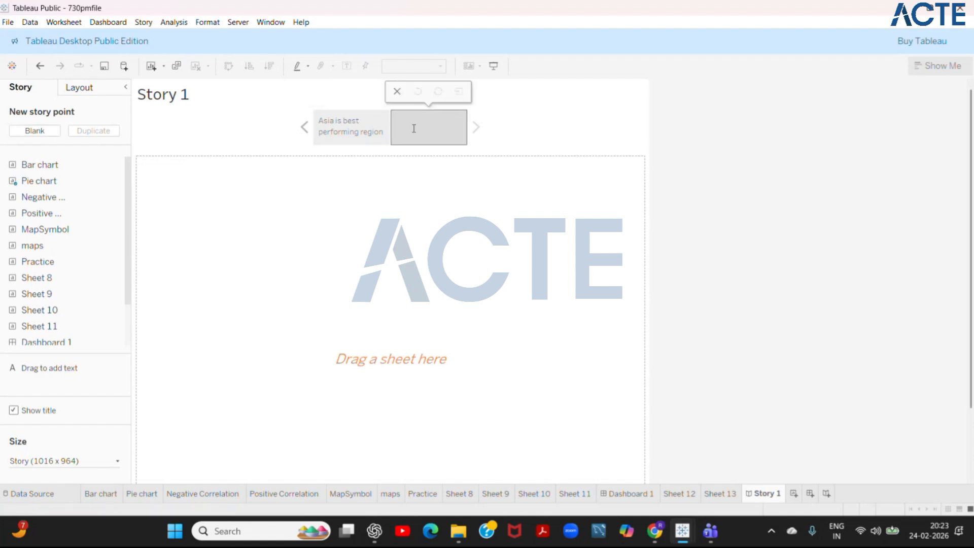
text(Middle east is the best)
click(436, 206)
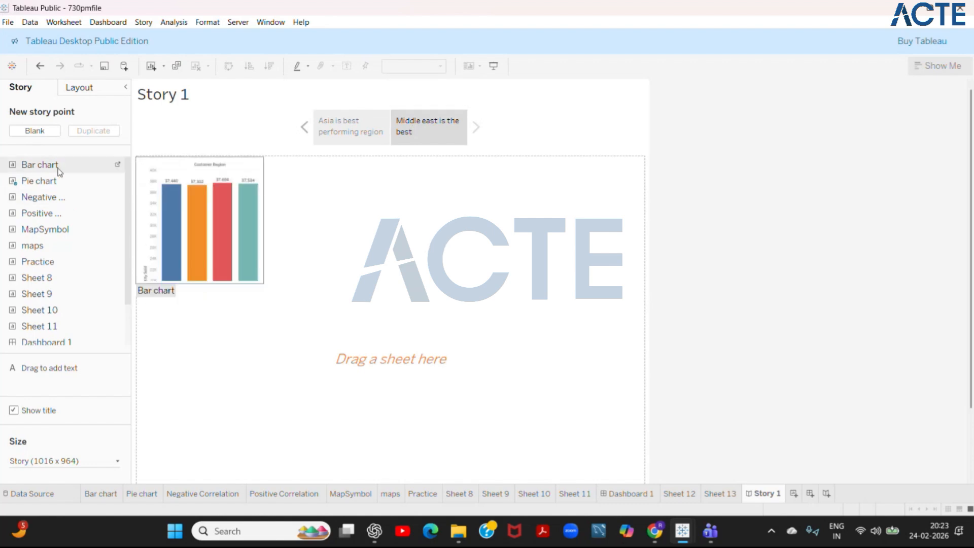
drag(56, 167, 248, 222)
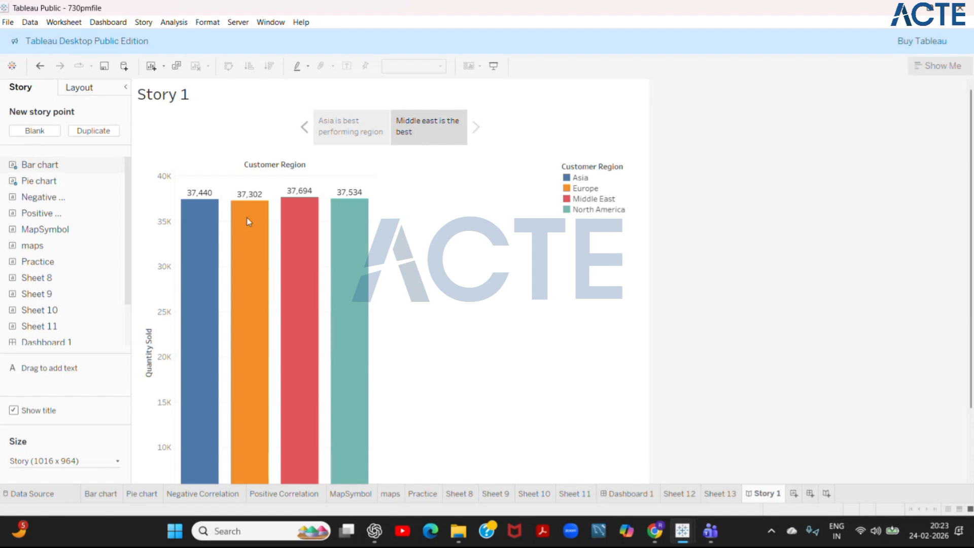
- Switch back and forth between the two story points to review their captions and charts
click(311, 133)
double_click(348, 137)
text(for Amazon.)
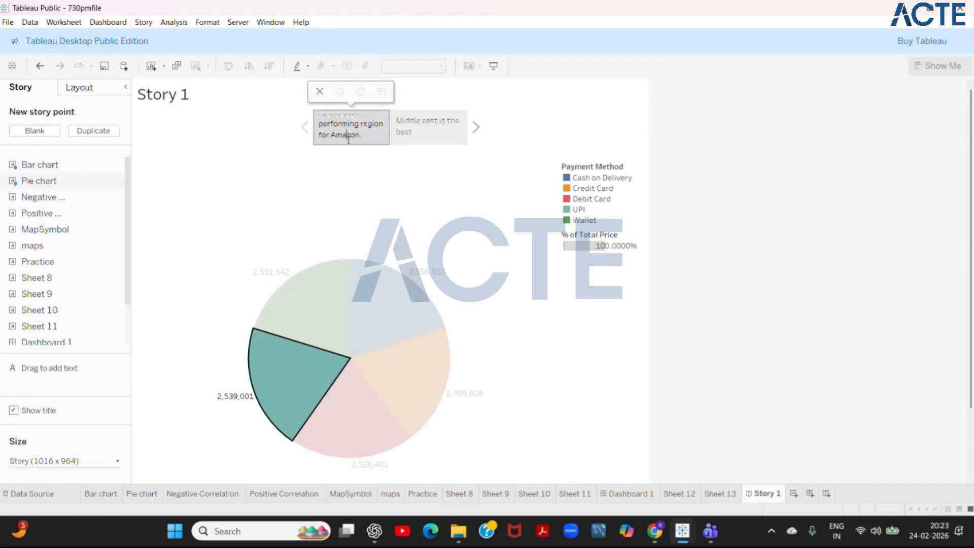
click(420, 141)
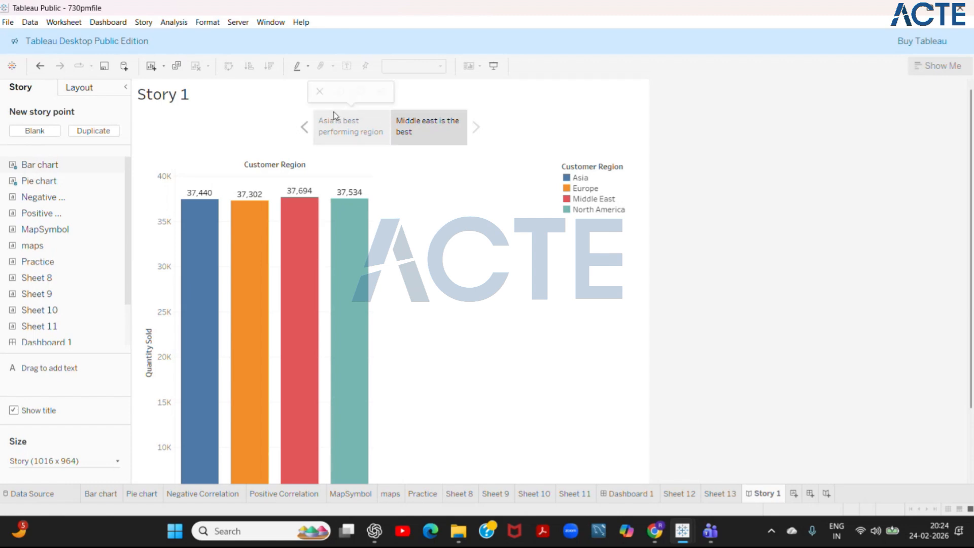
click(334, 133)
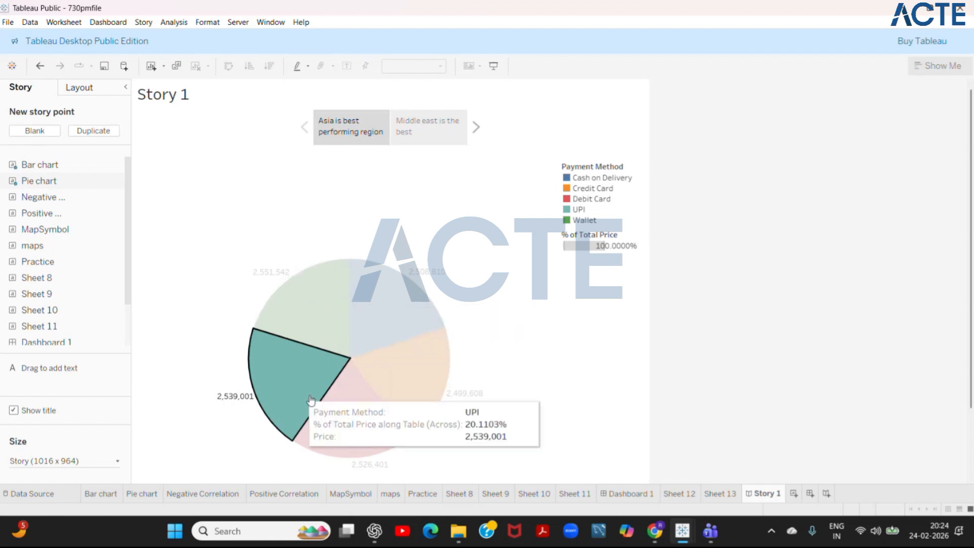
click(406, 132)
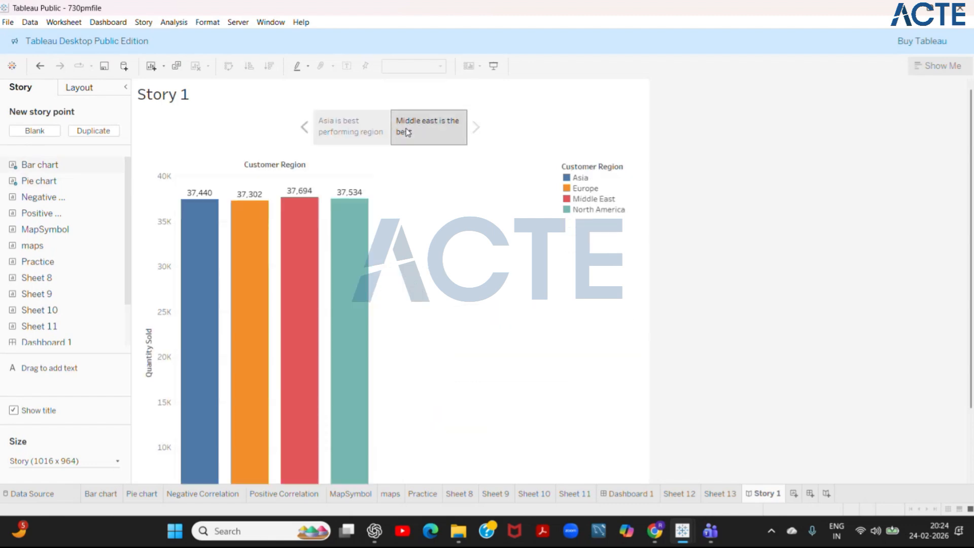
click(370, 132)
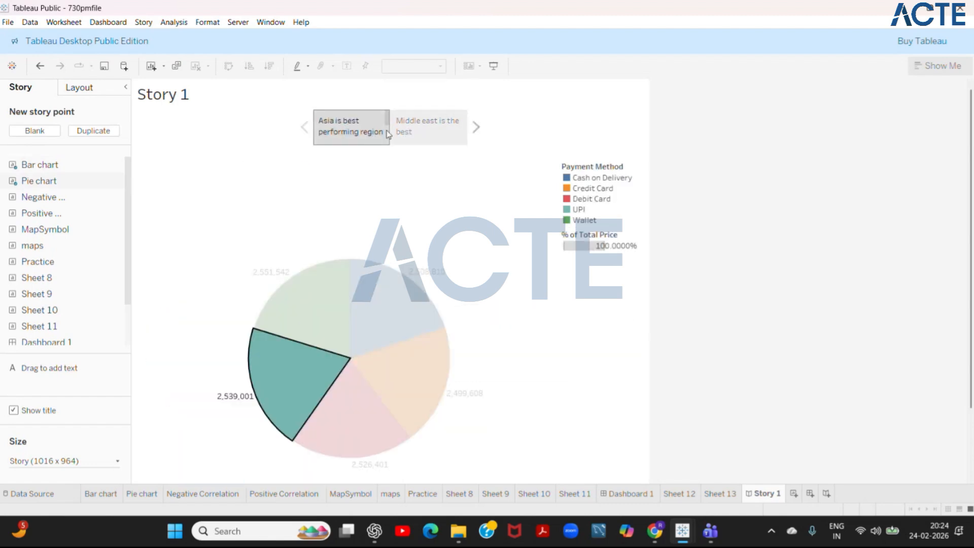
click(431, 131)
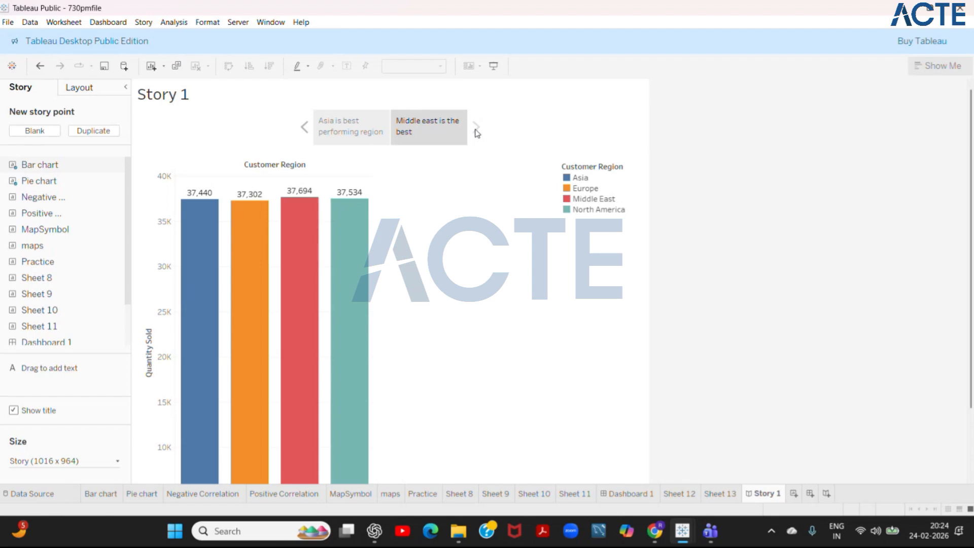
- Try the Numbers, Dots and Arrows only navigator styles for the story, and return to Caption boxes
click(116, 94)
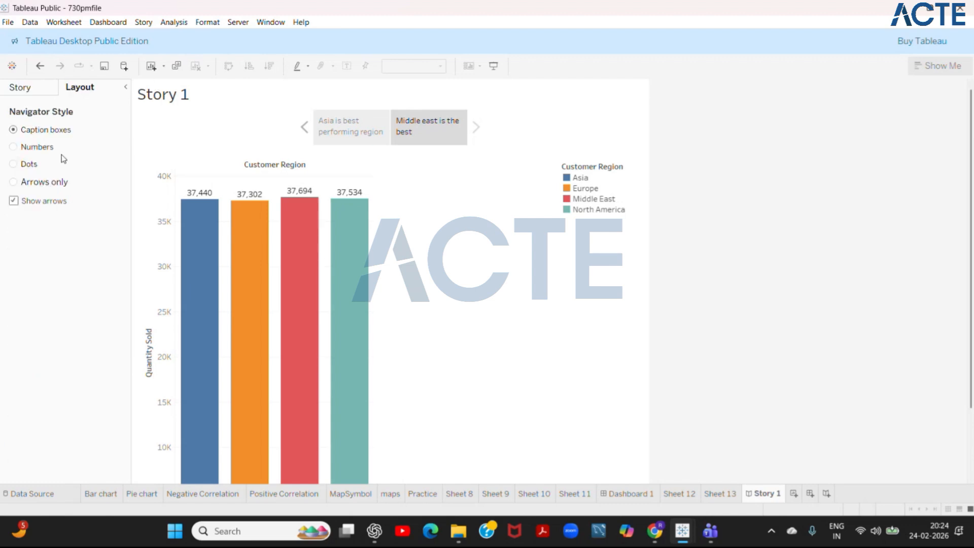
click(44, 151)
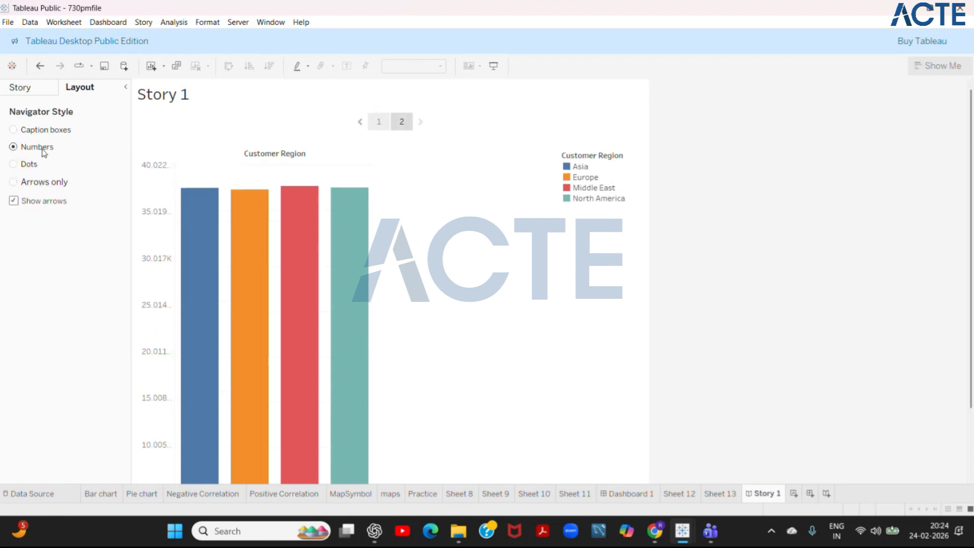
click(31, 166)
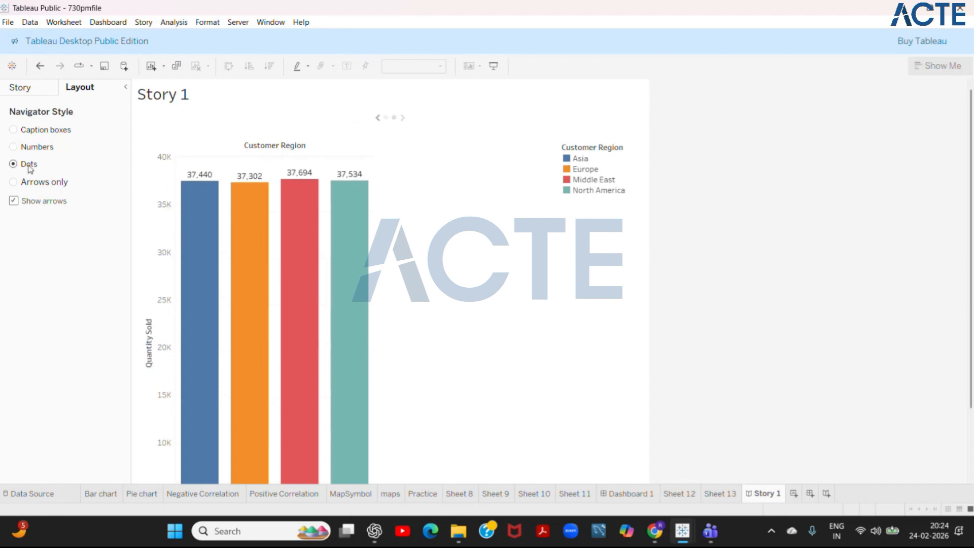
click(31, 184)
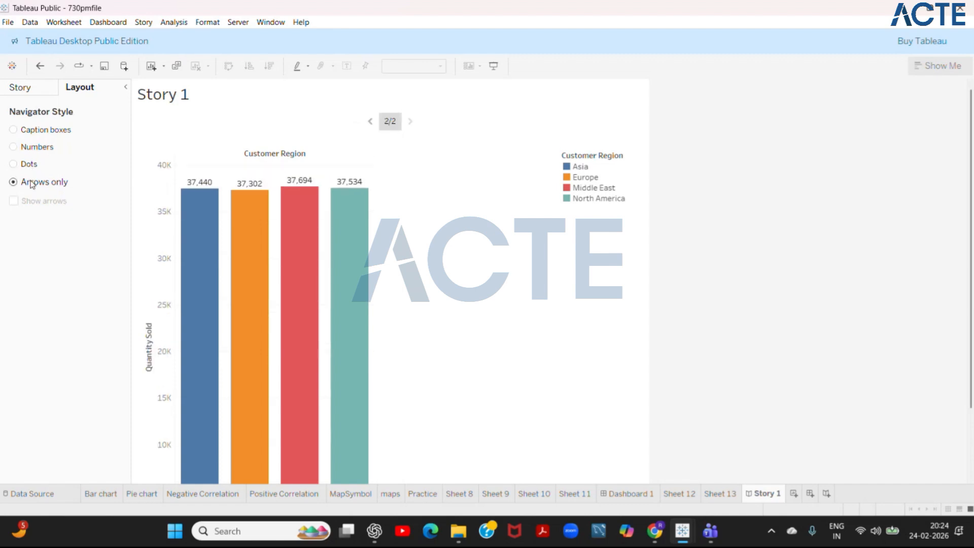
click(37, 133)
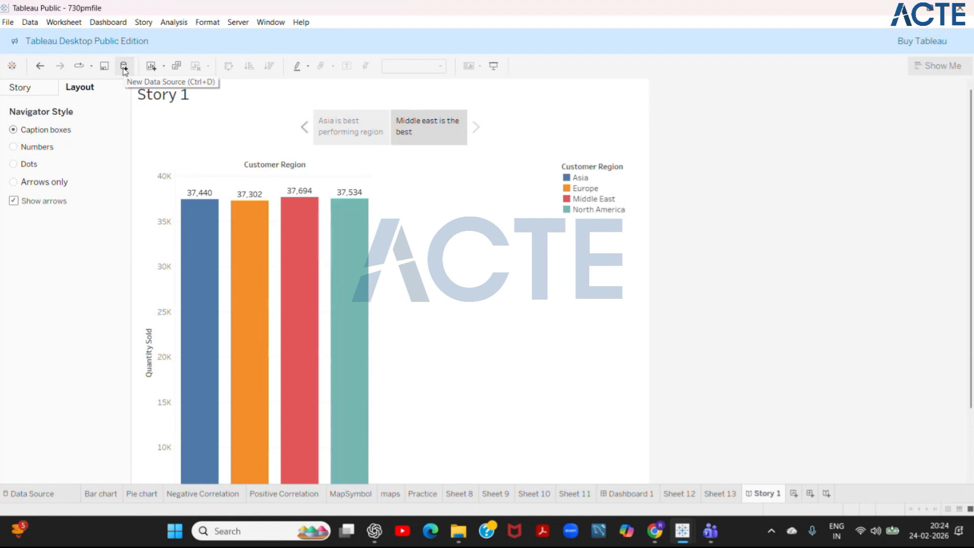
- Replay the story's animation and open Dashboard 1
click(81, 71)
click(81, 71)
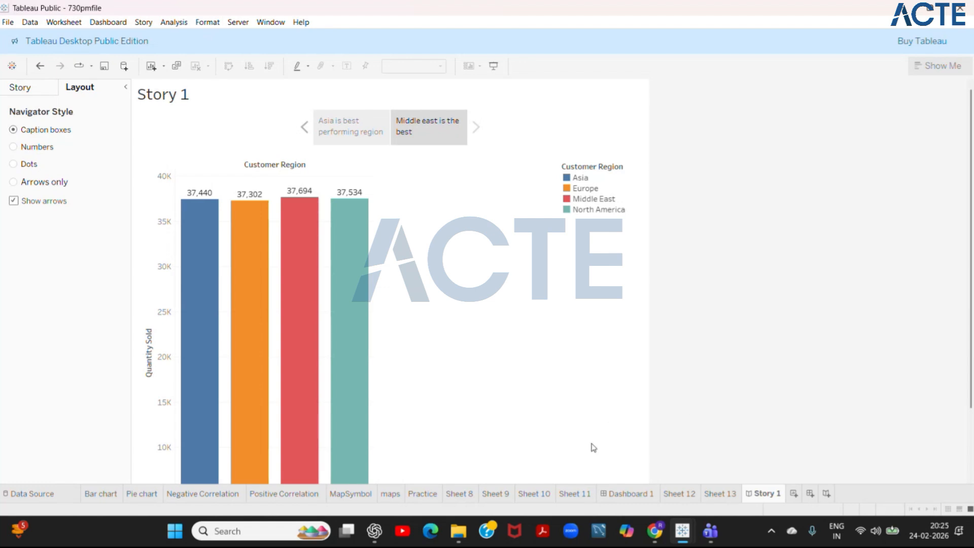
click(621, 493)
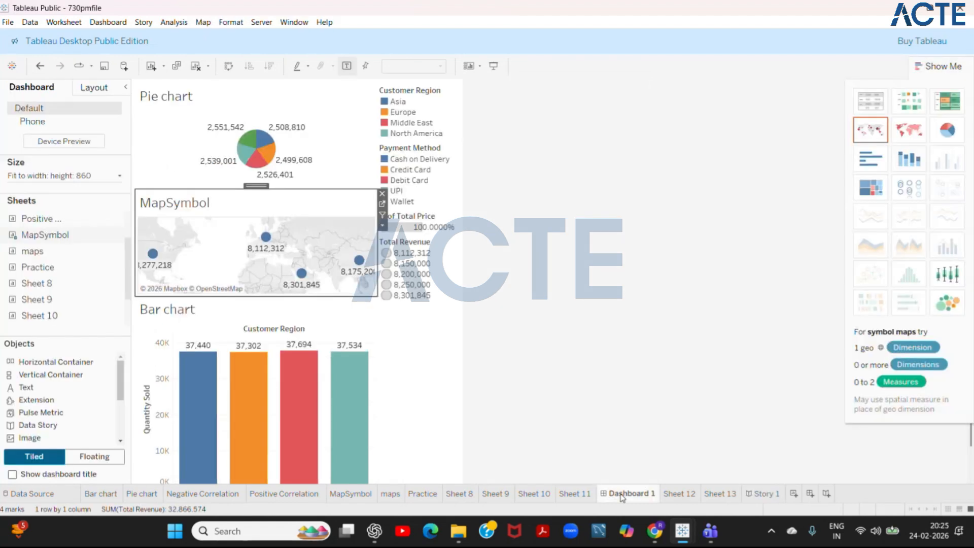
- View Story 1 and the amazon_sales_dataset data source
click(575, 494)
click(750, 495)
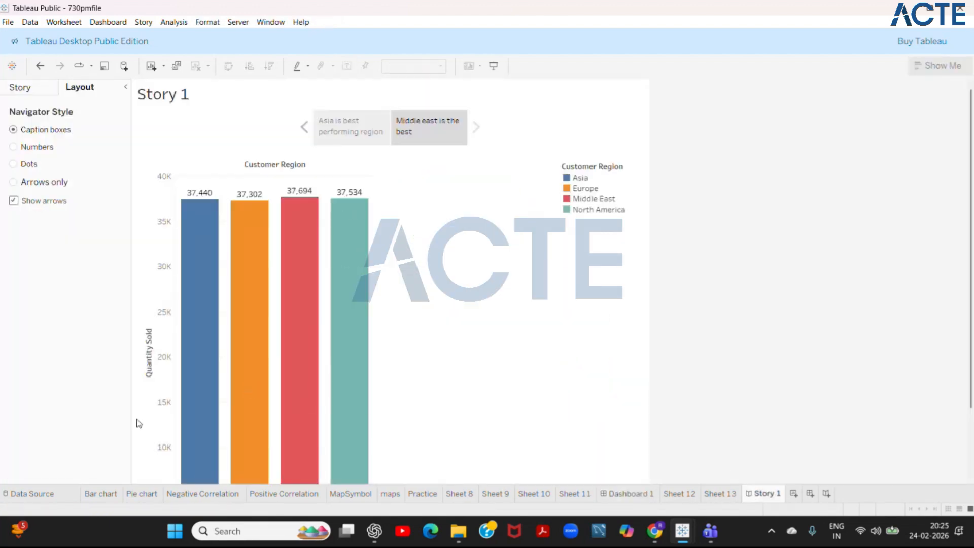
click(36, 497)
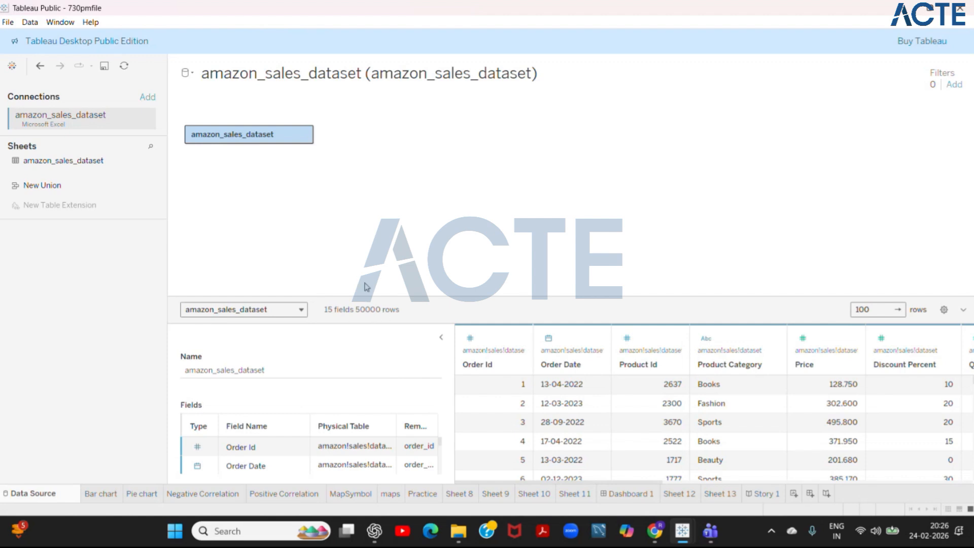
- In the Bar chart sheet, try swapping rows and columns and an ascending sort, and sort the regions descending by Quantity Sold
click(101, 494)
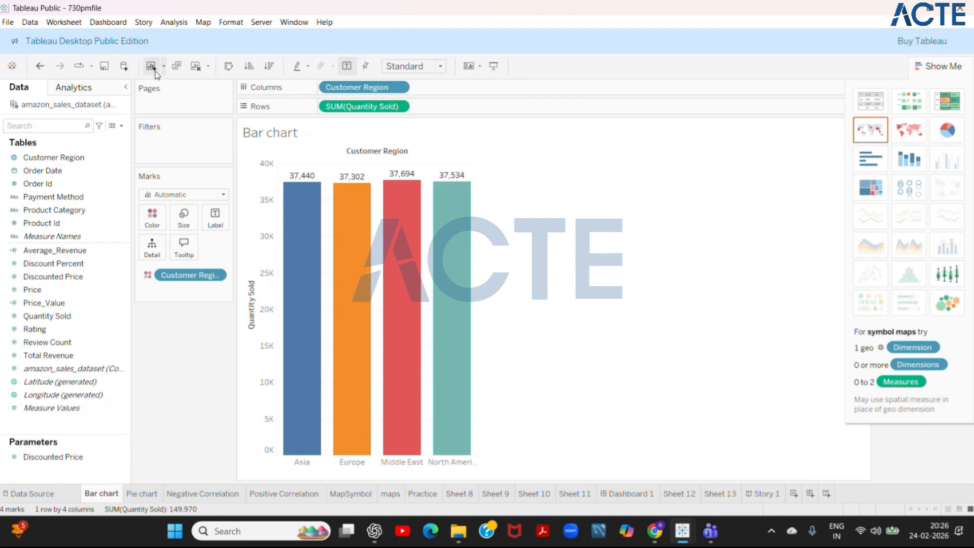
click(229, 66)
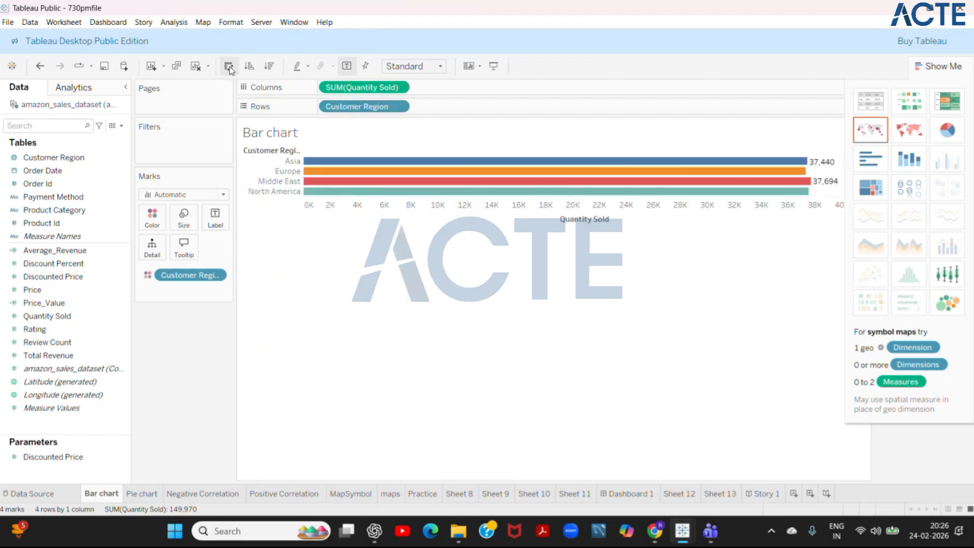
click(228, 67)
click(248, 67)
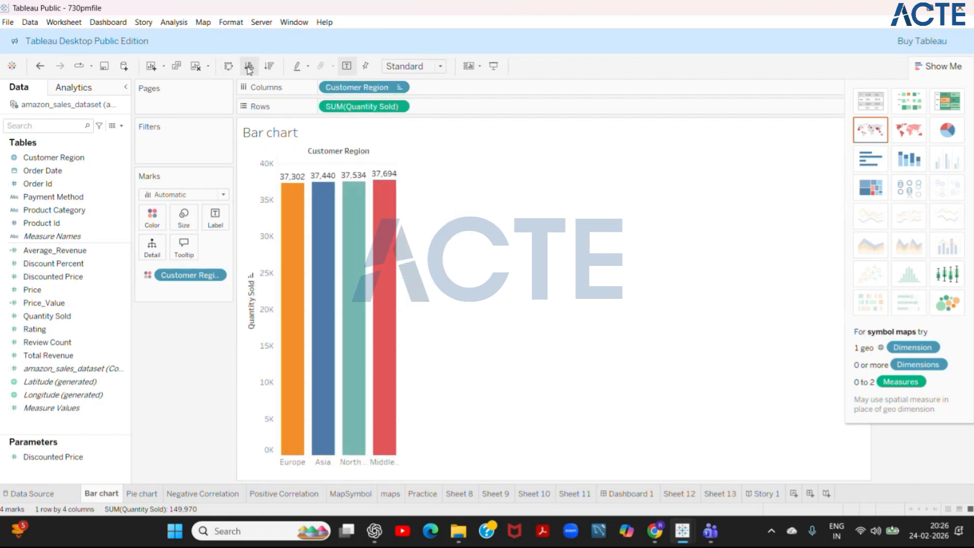
click(269, 66)
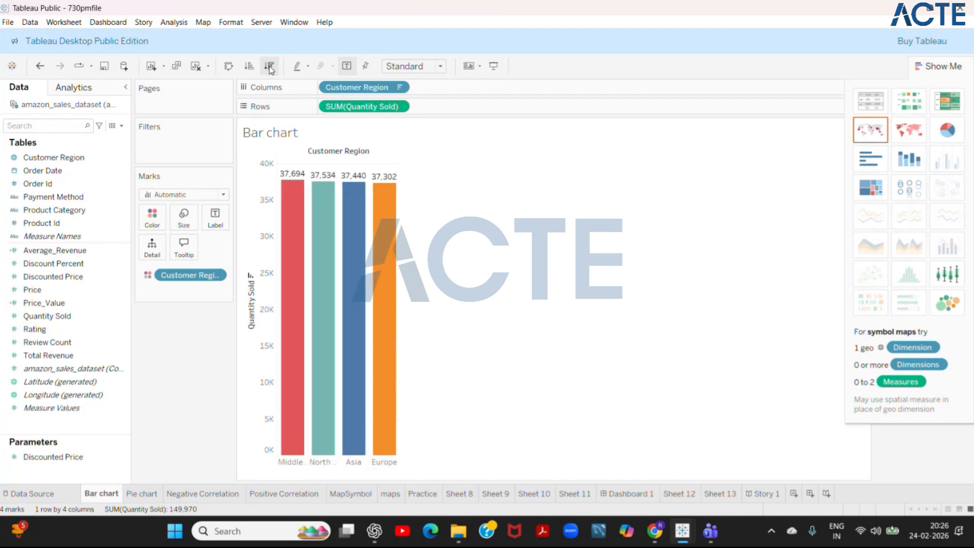
click(298, 67)
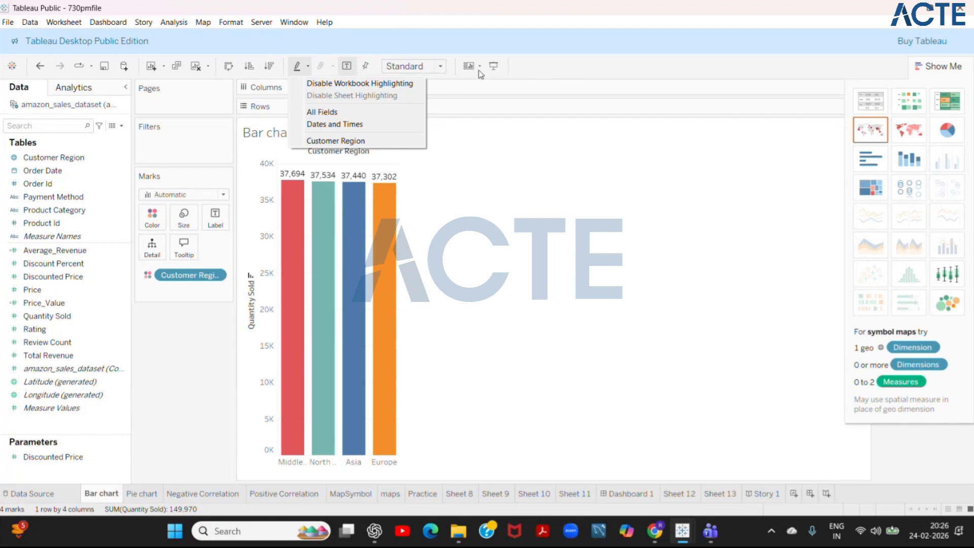
click(497, 73)
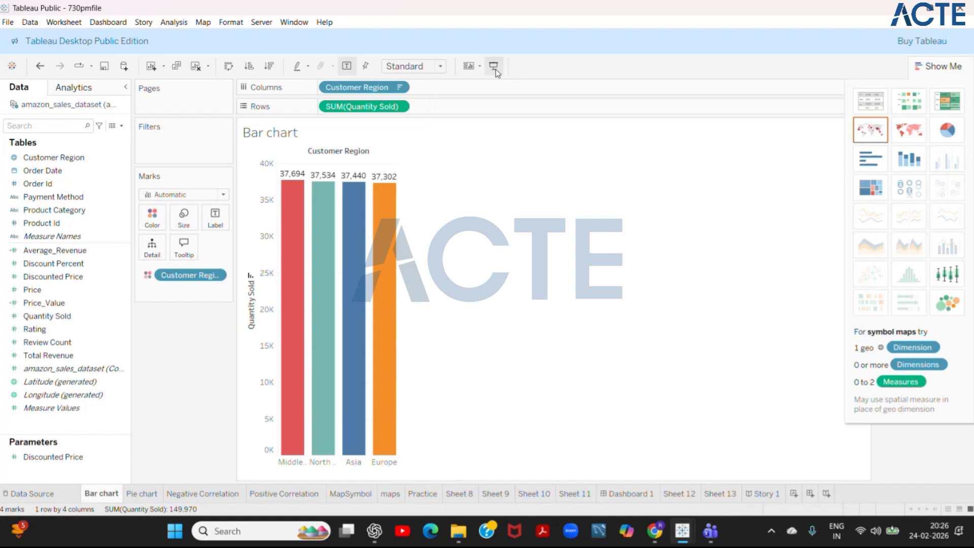
- Start presentation mode from the Bar chart sheet and page forward through every sheet and Dashboard 1 to Story 1
click(495, 66)
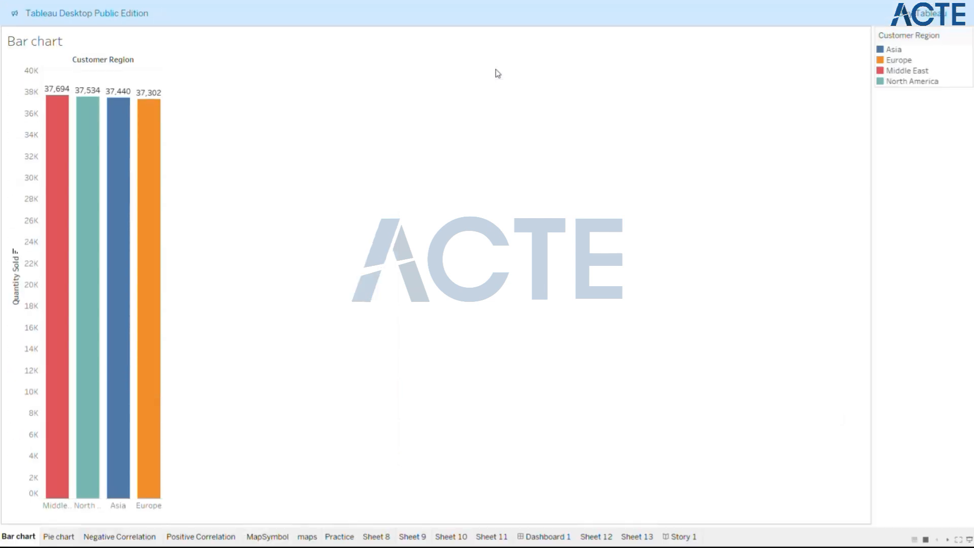
key(Right)
key(Right)
key(Right)
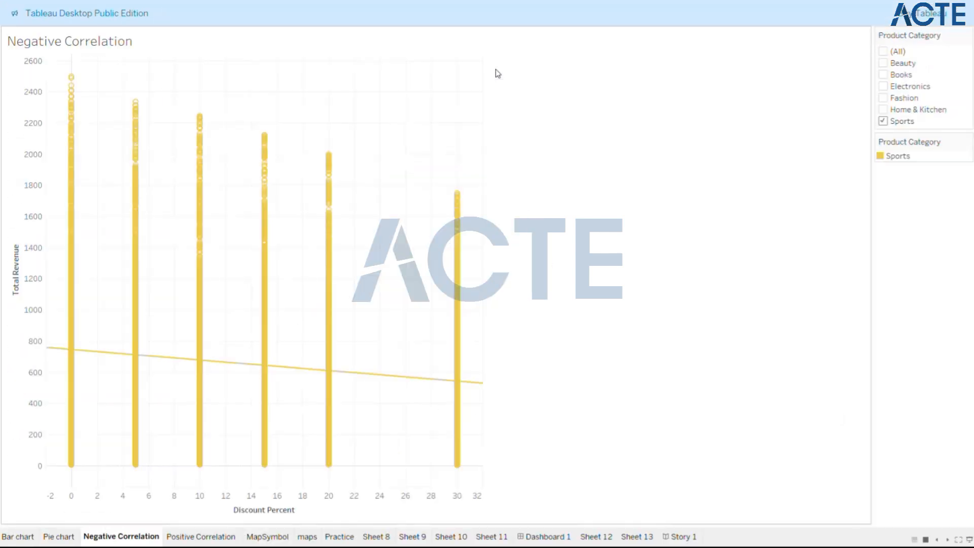
key(Right)
key(Right)
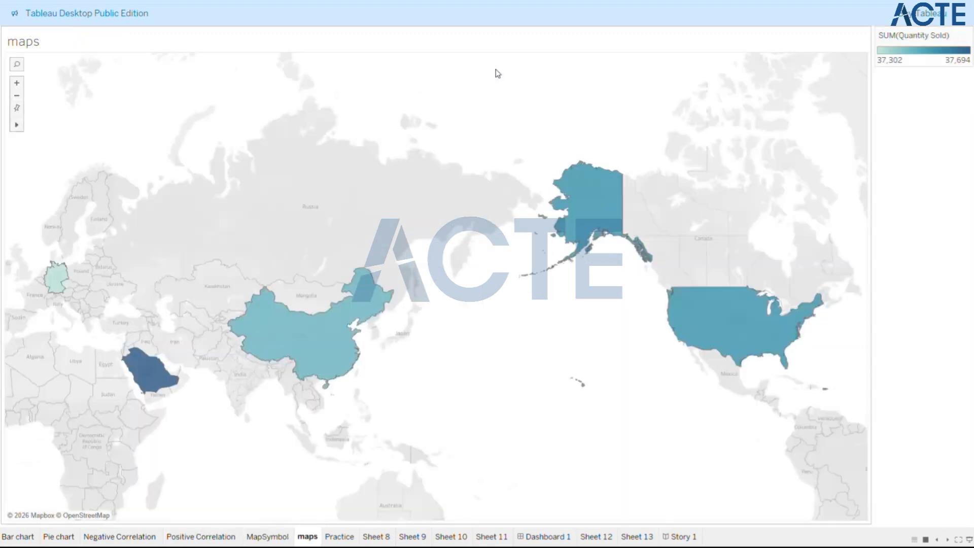
key(Right)
key(Right)
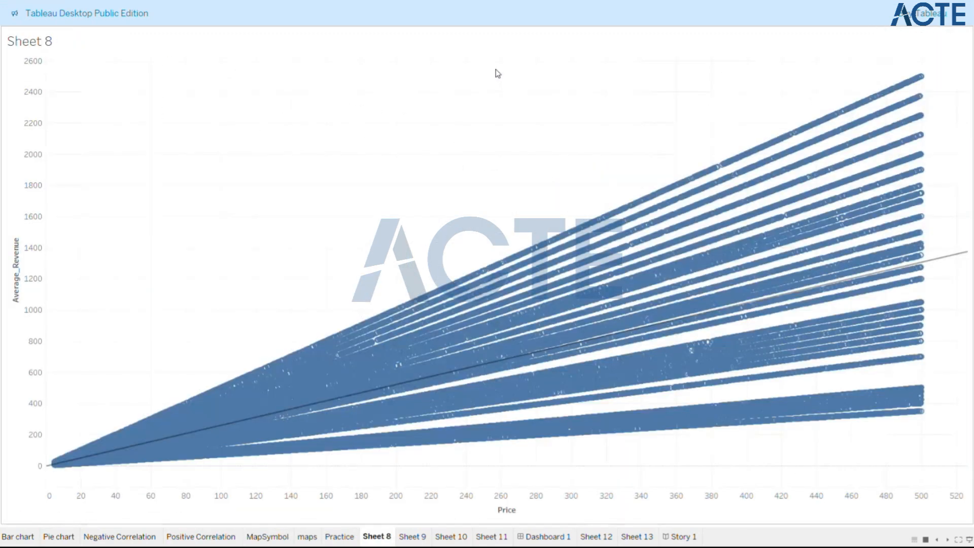
key(Right)
key(Right)
key(Right)
key(Right)
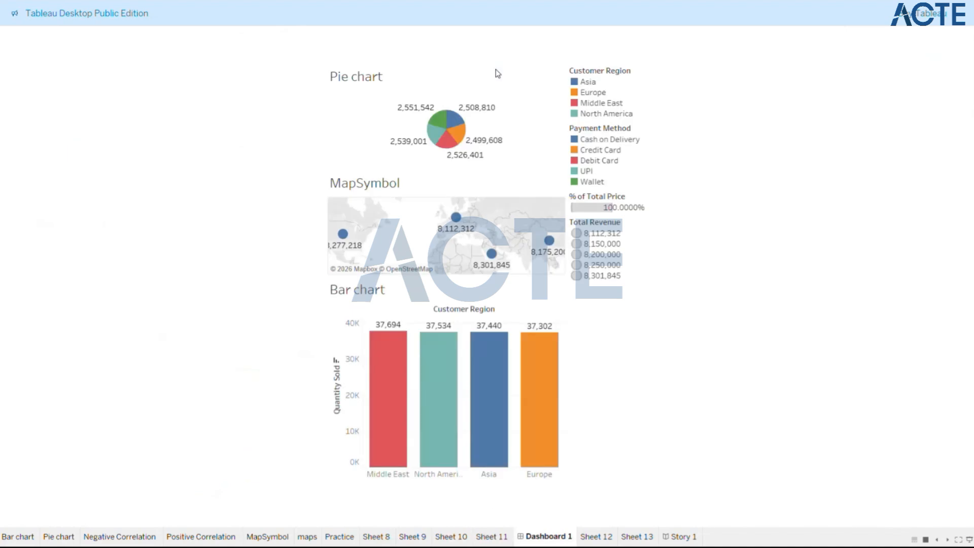
key(Right)
key(Right)
key(Right)
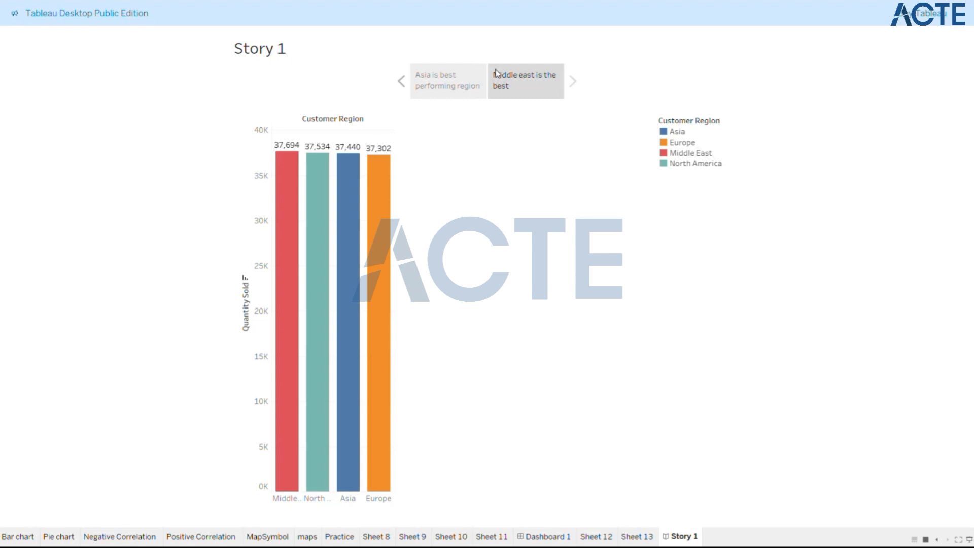
- Page back through the presented sheets from Story 1 to the Bar chart and exit presentation mode
key(Left)
key(Left)
key(Left)
key(Left)
key(Left)
key(Left)
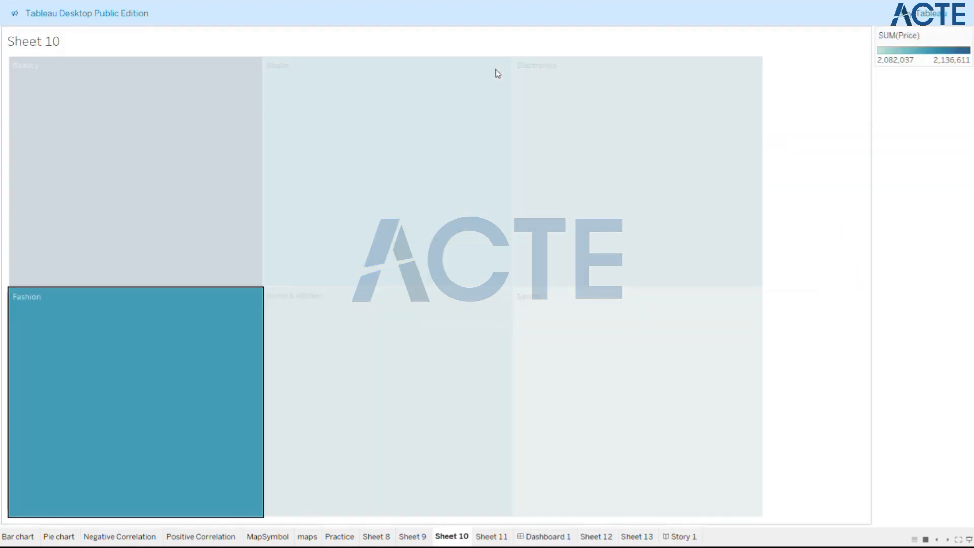
key(Left)
key(Left)
key(Left)
key(Left)
key(Left)
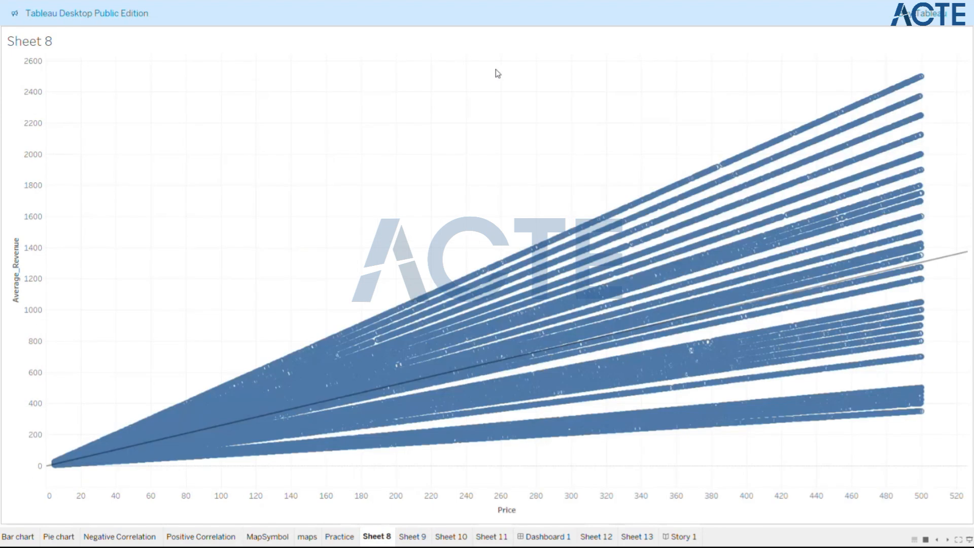
key(Left)
key(Left)
key(Left)
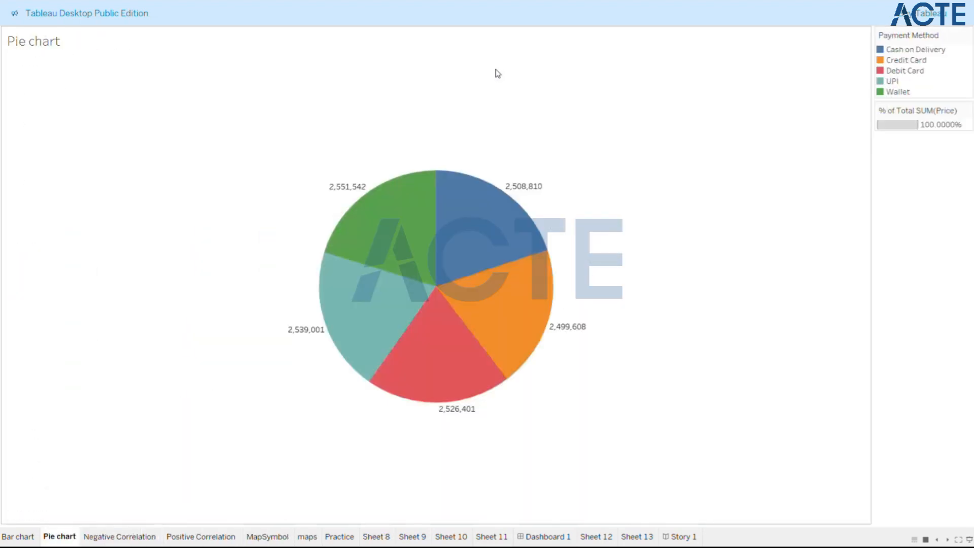
key(Left)
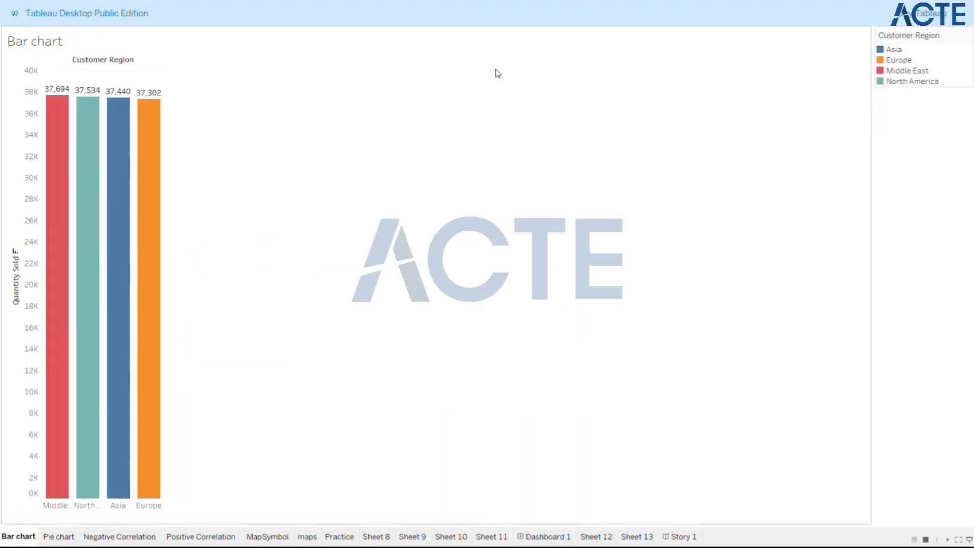
key(Escape)
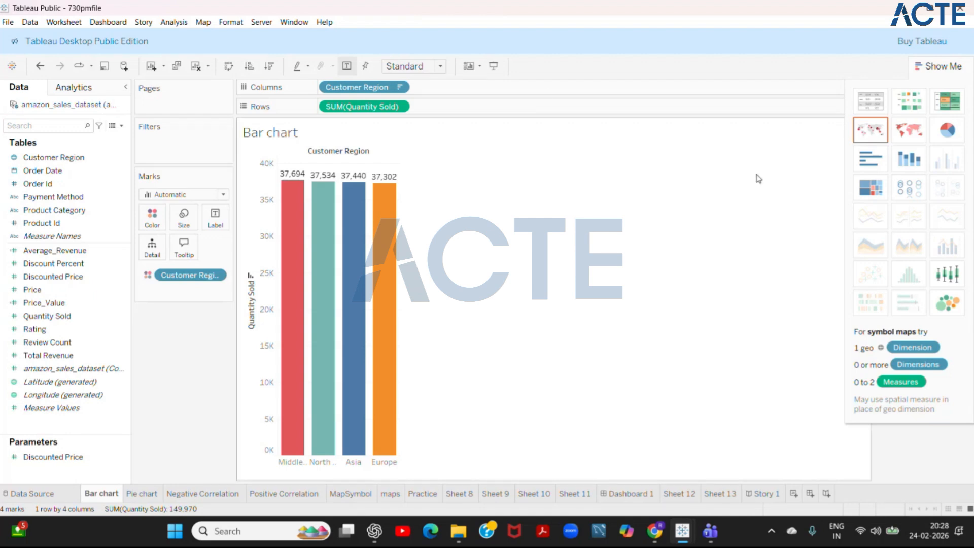
- Close the 730pmfile workbook, choosing to save the changes, and dismiss the Tableau Public sign-in window
click(961, 10)
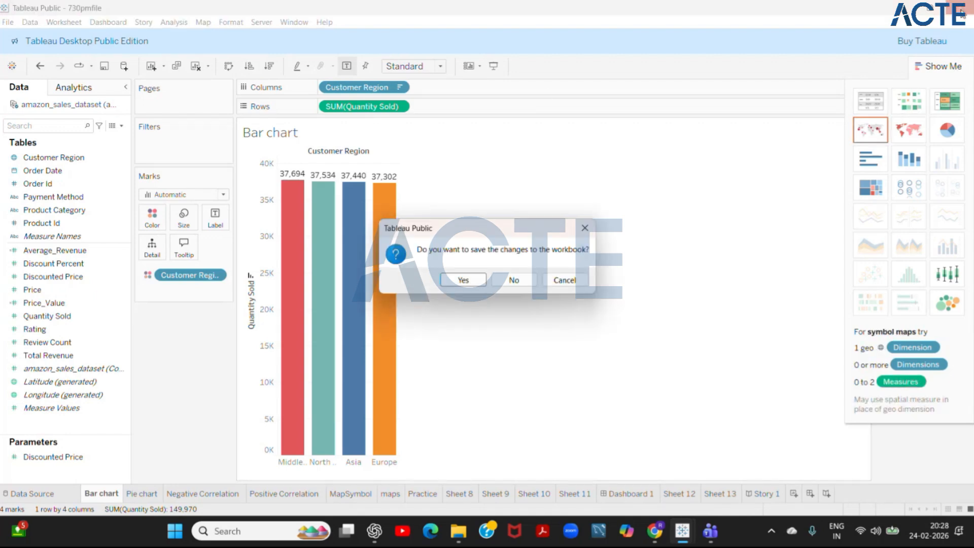
click(467, 283)
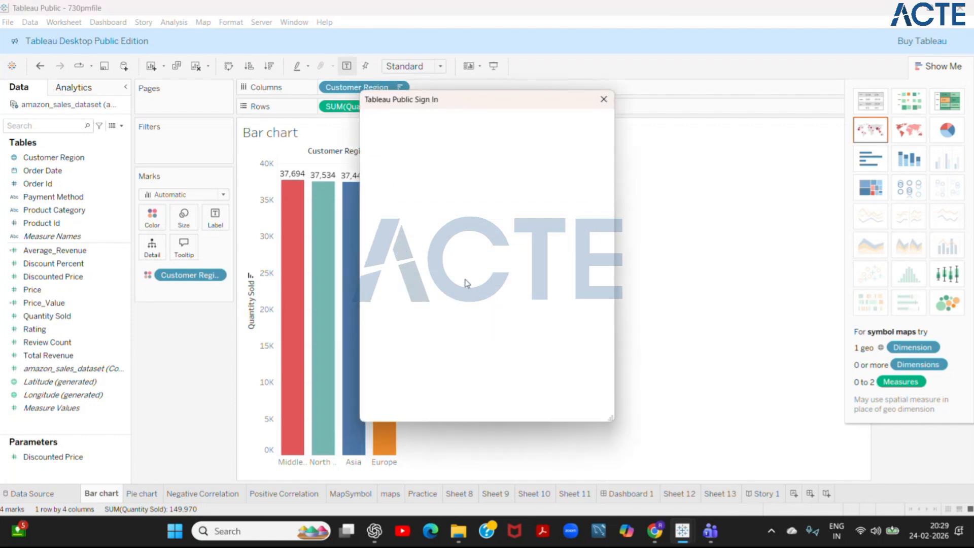
click(604, 100)
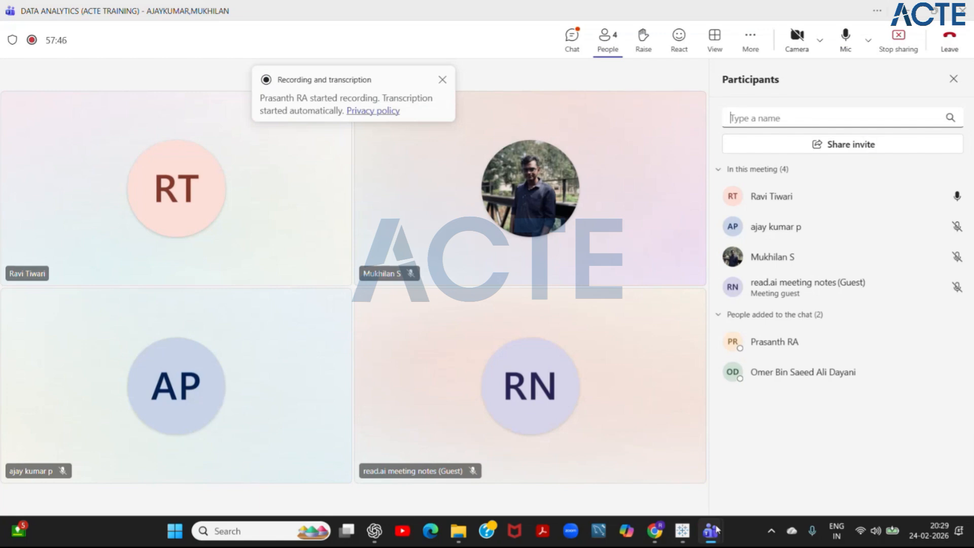
- Switch to the Book1 workbook, reopen the recent 730pmfile.twb to check it, dismiss the file recovery list and close that workbook
click(683, 540)
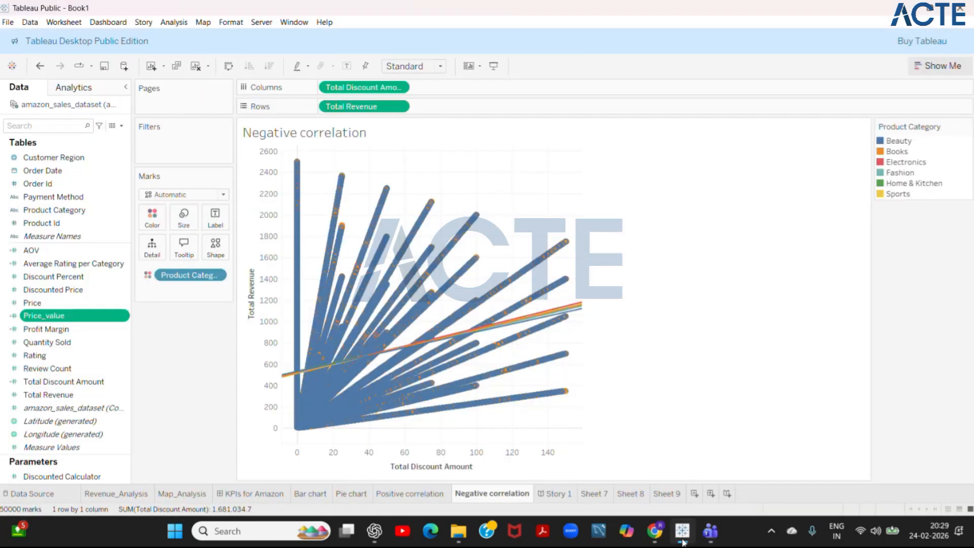
click(8, 23)
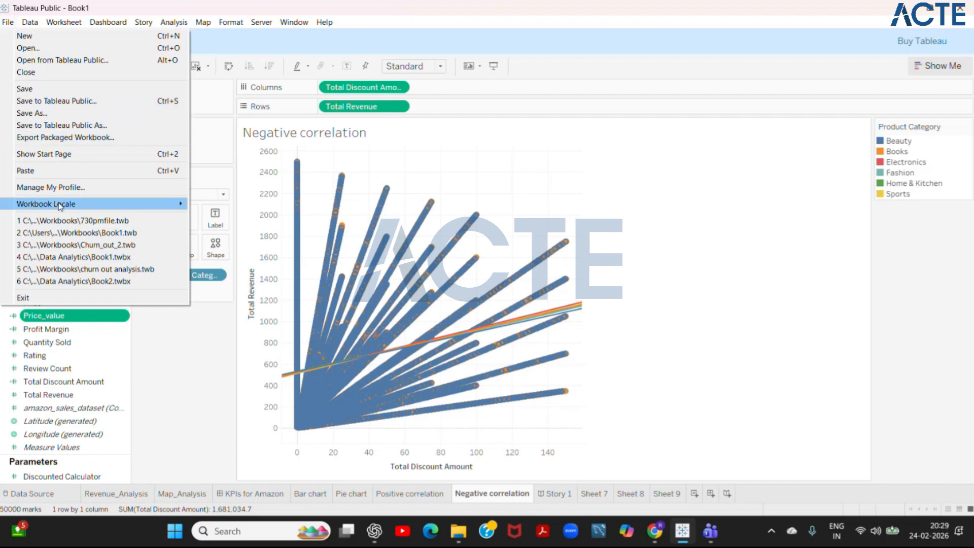
click(64, 224)
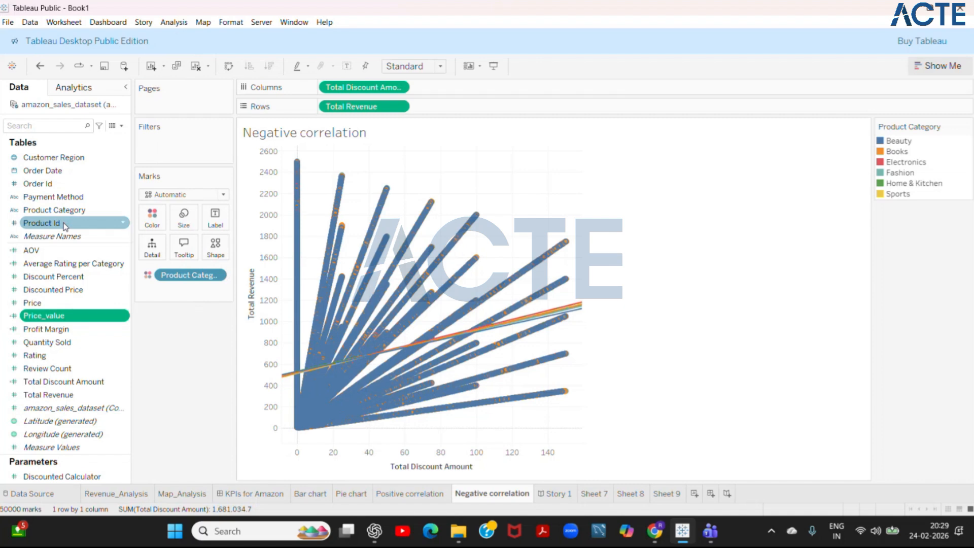
mouse_move(472, 345)
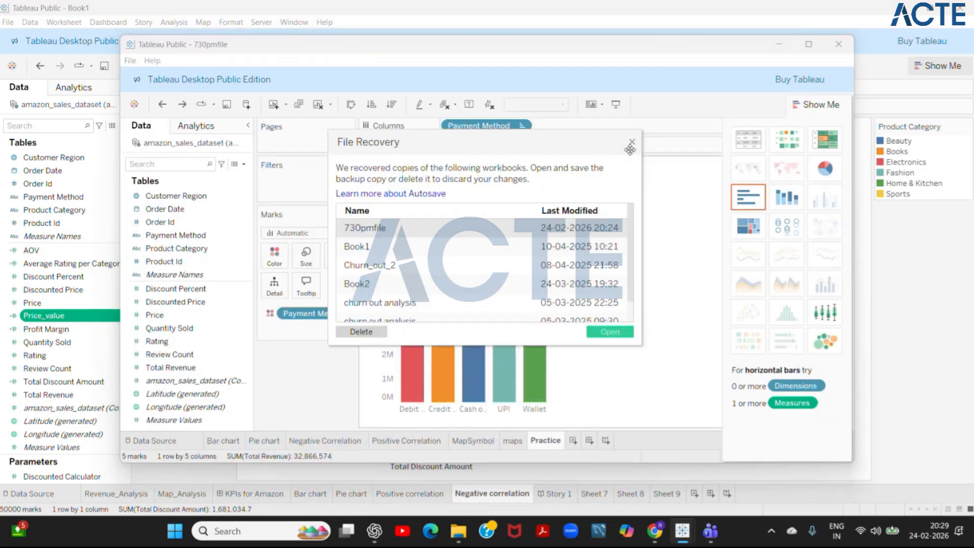
click(631, 142)
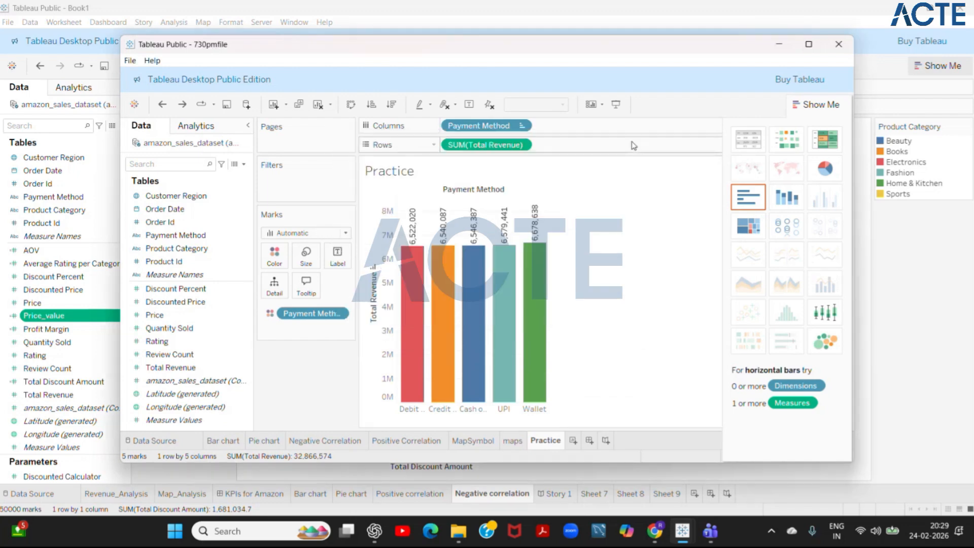
click(838, 45)
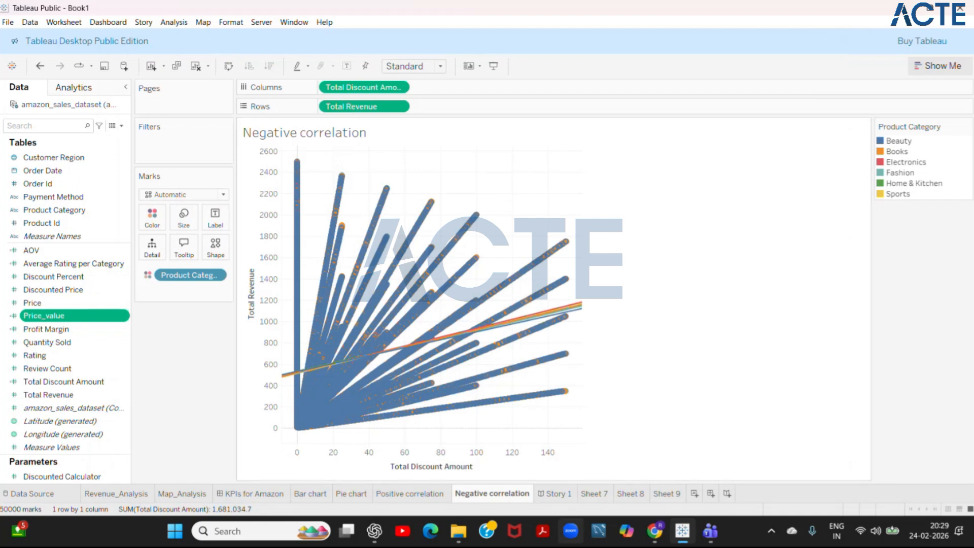
mouse_move(660, 543)
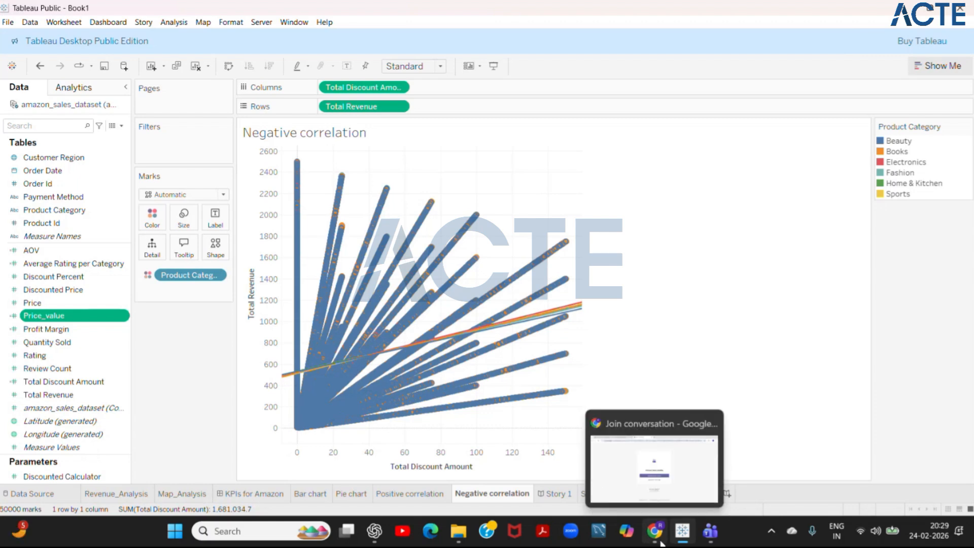
mouse_move(707, 541)
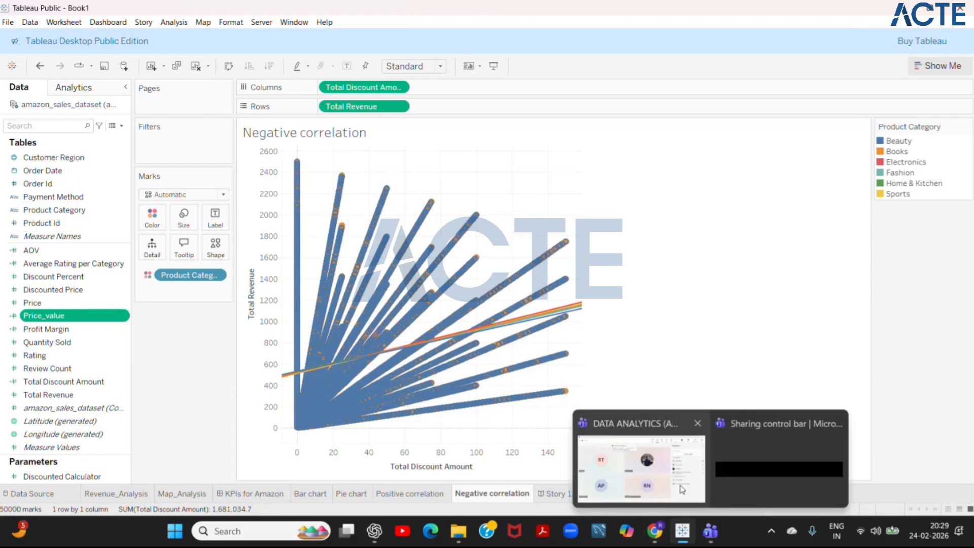